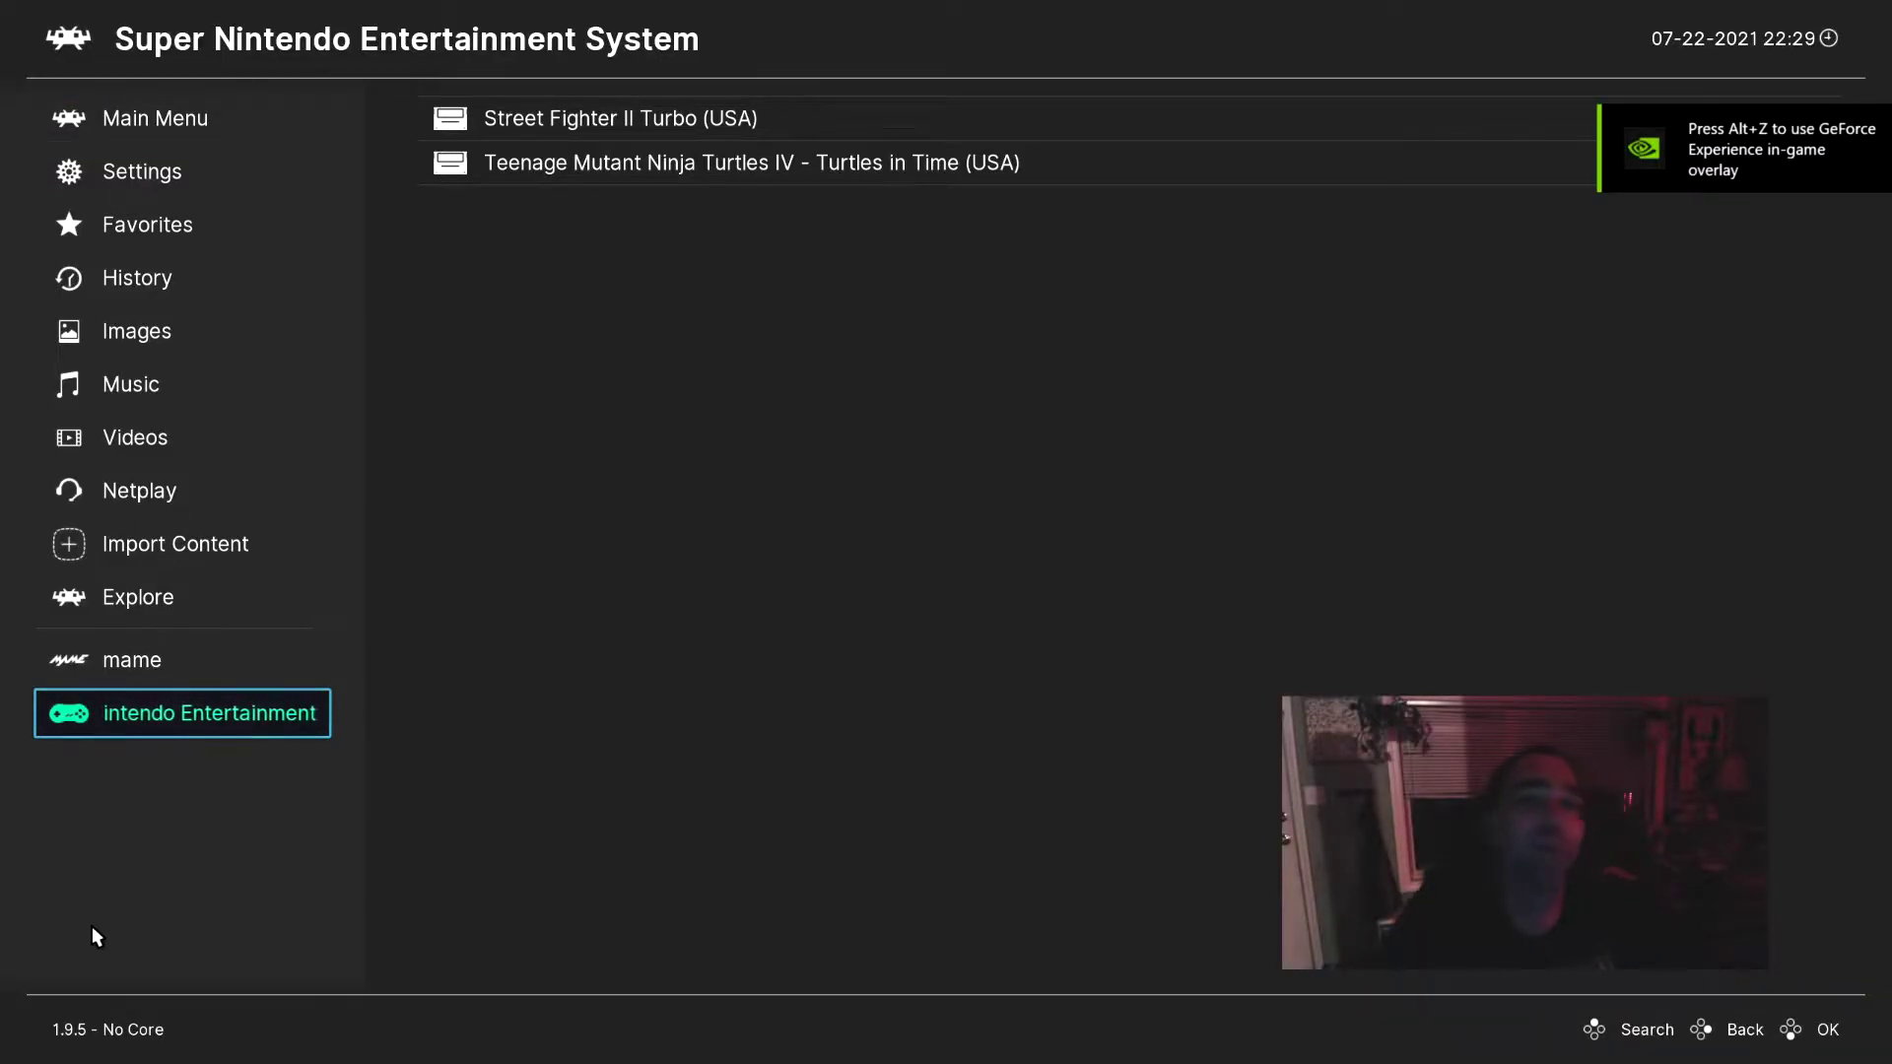
# Open the Online Updater from RetroArch's Main Menu.
pyautogui.press('Down')
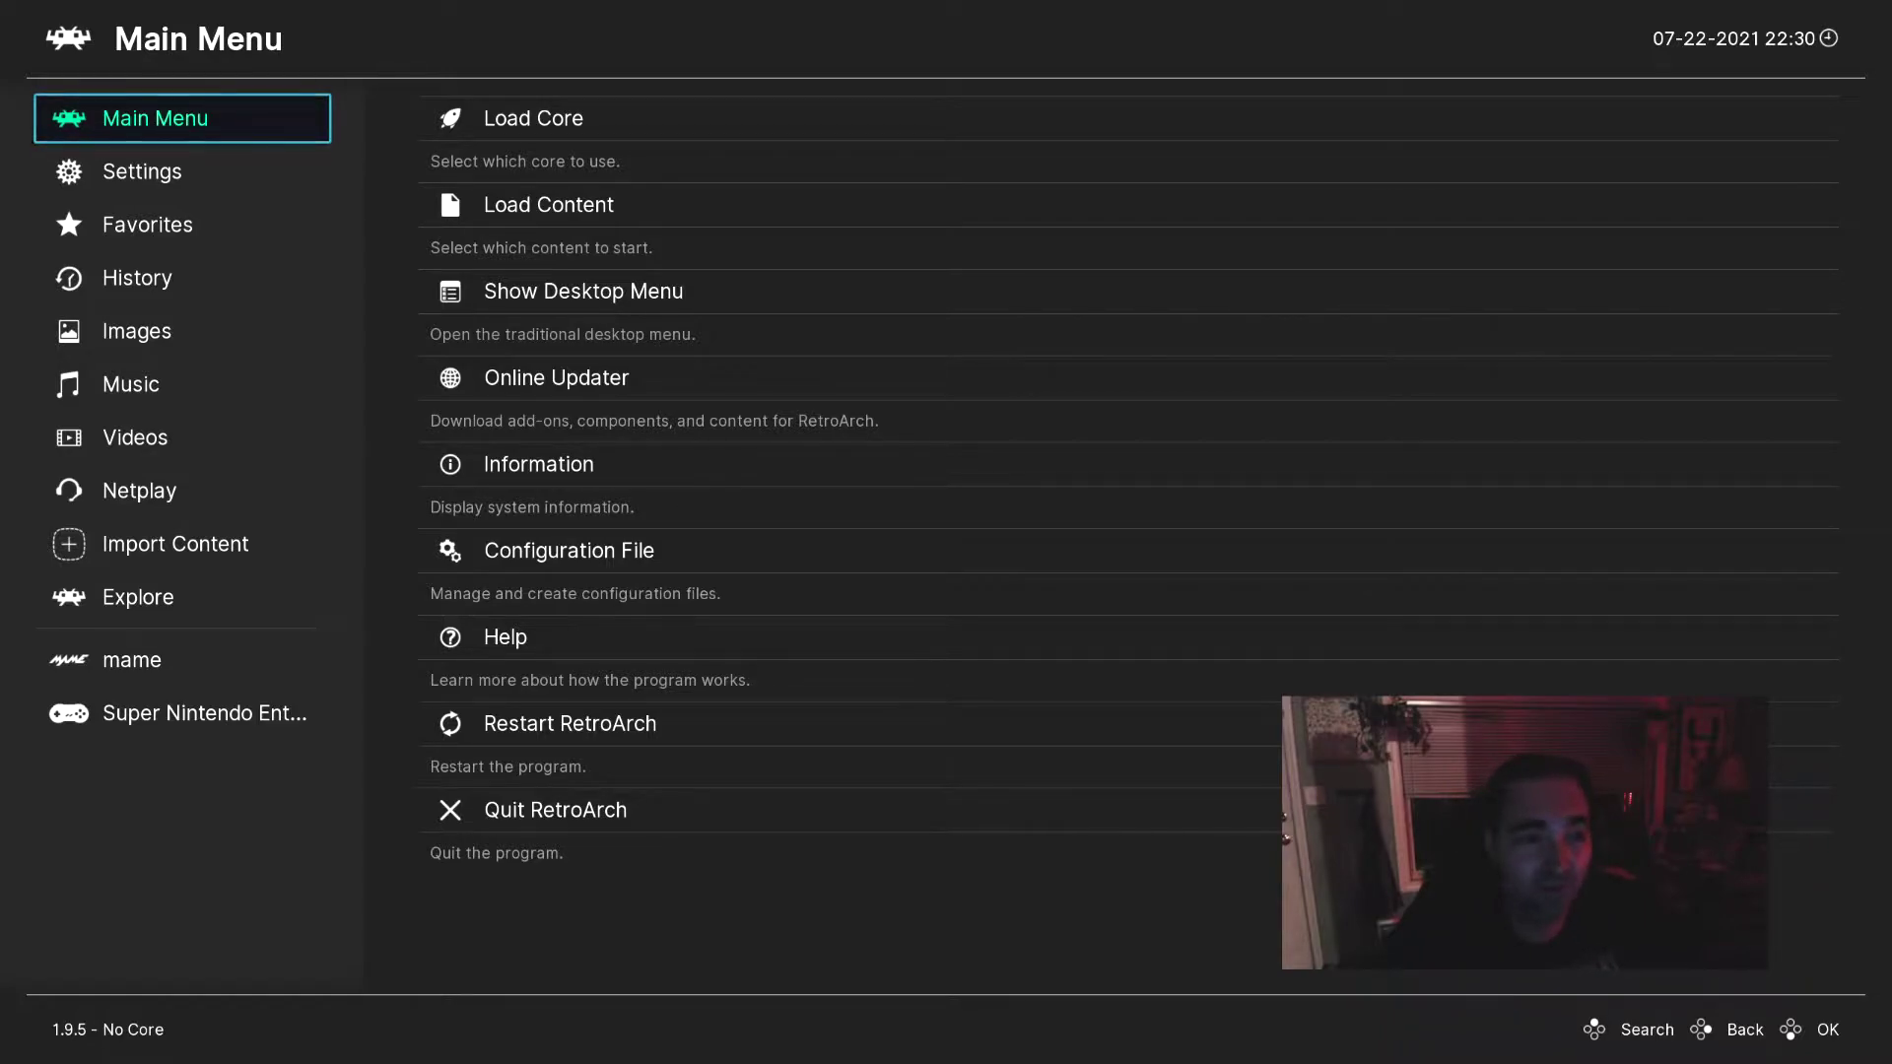
pyautogui.press('Down')
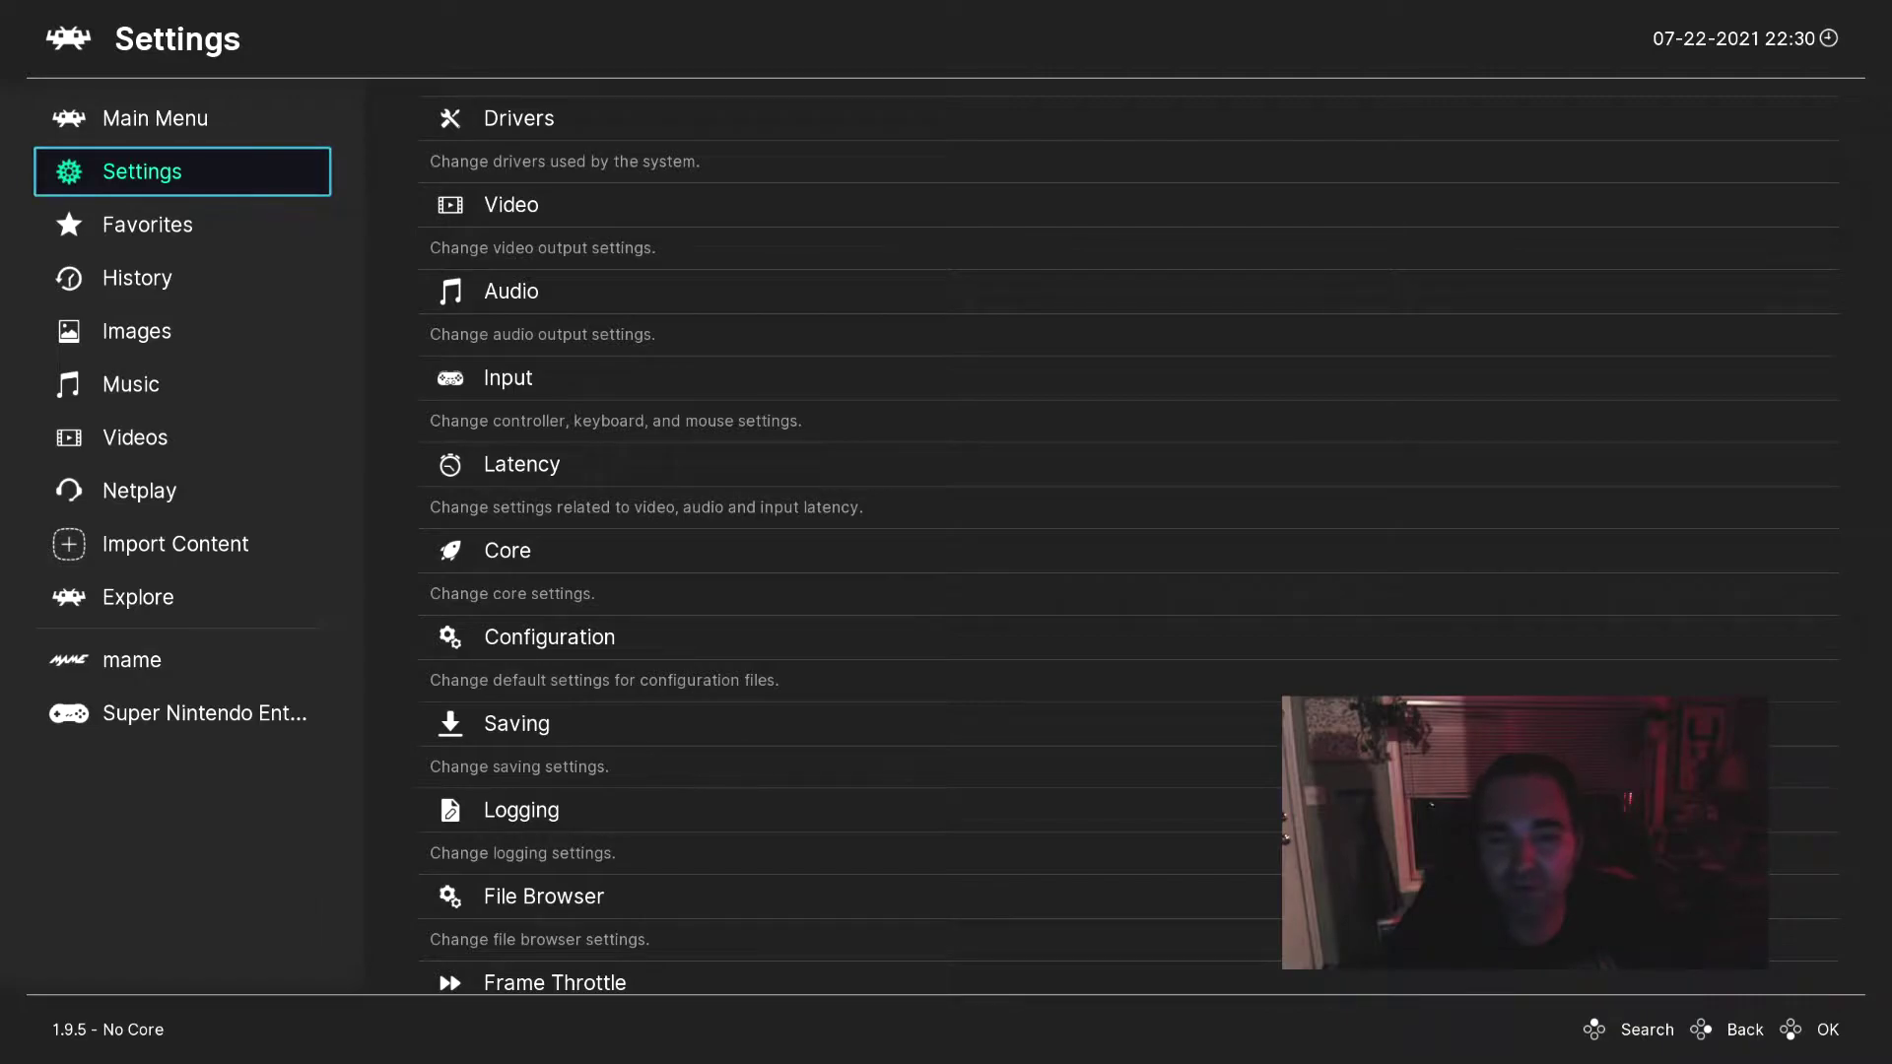
pyautogui.press('Up')
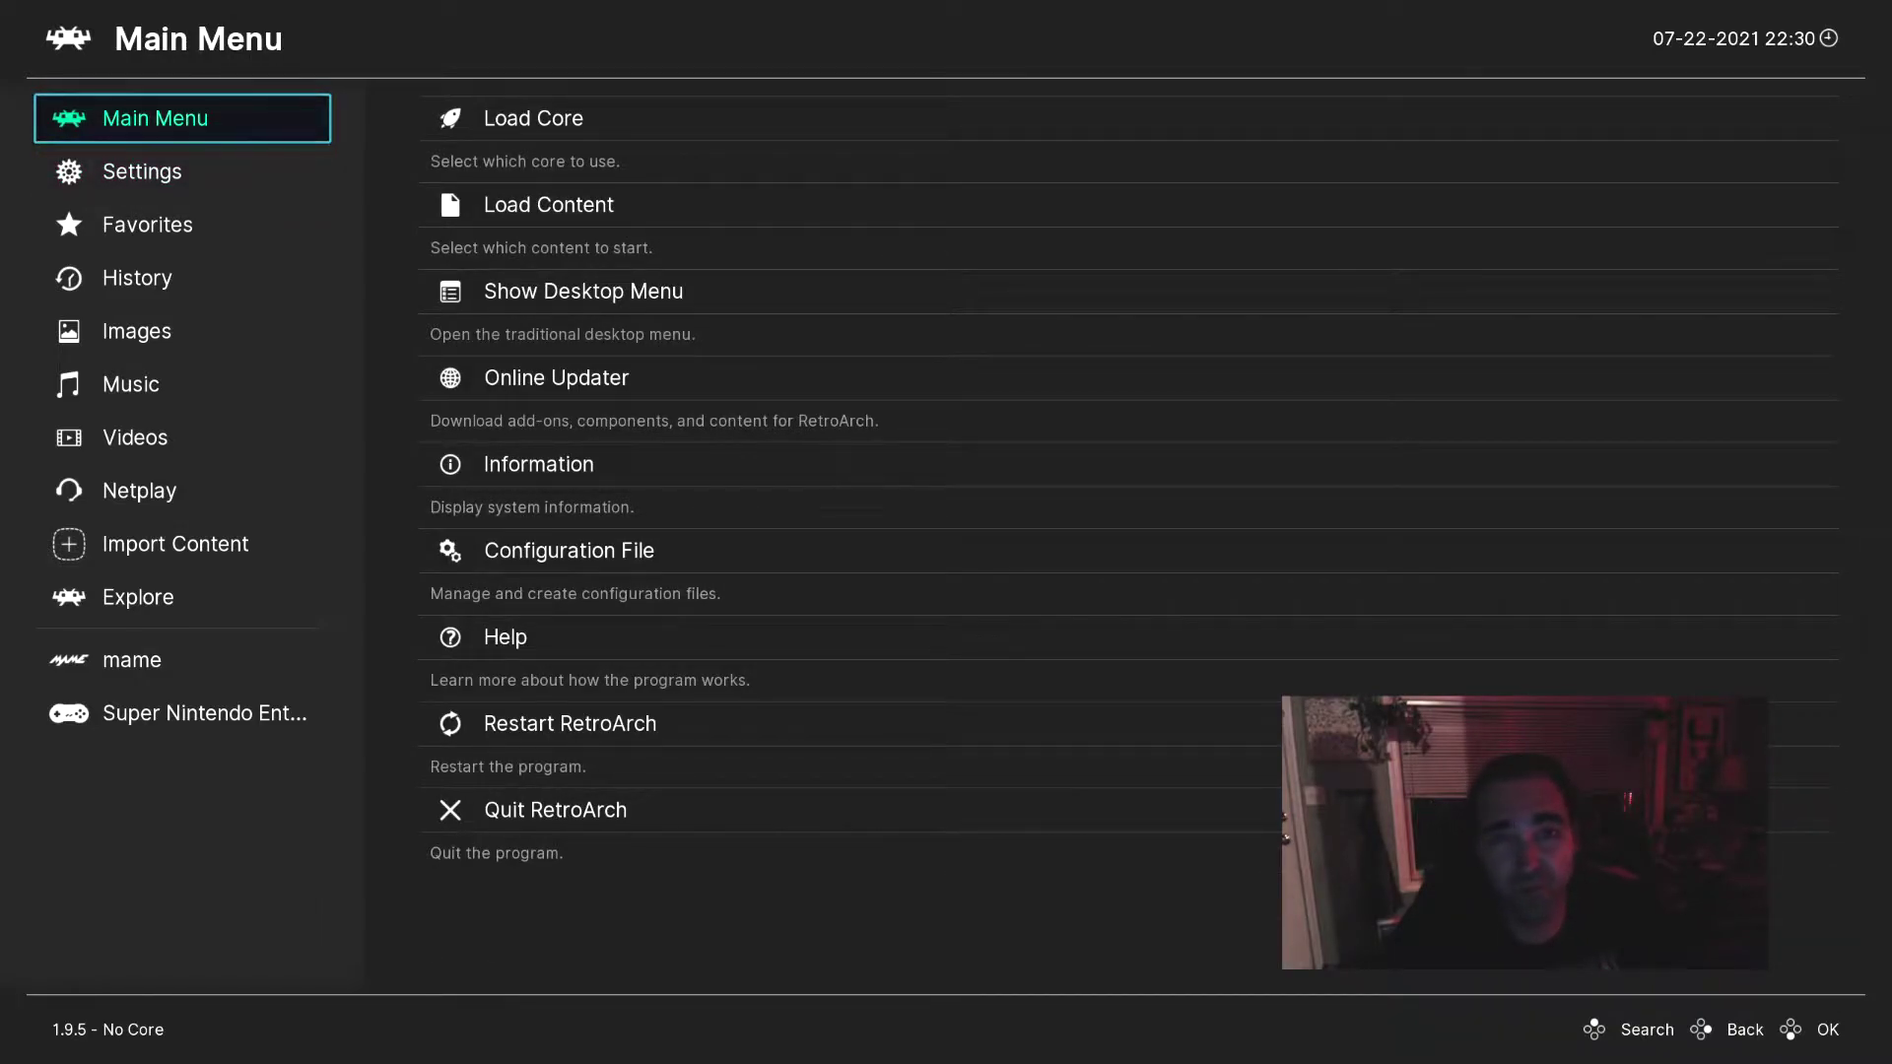
pyautogui.press('Right')
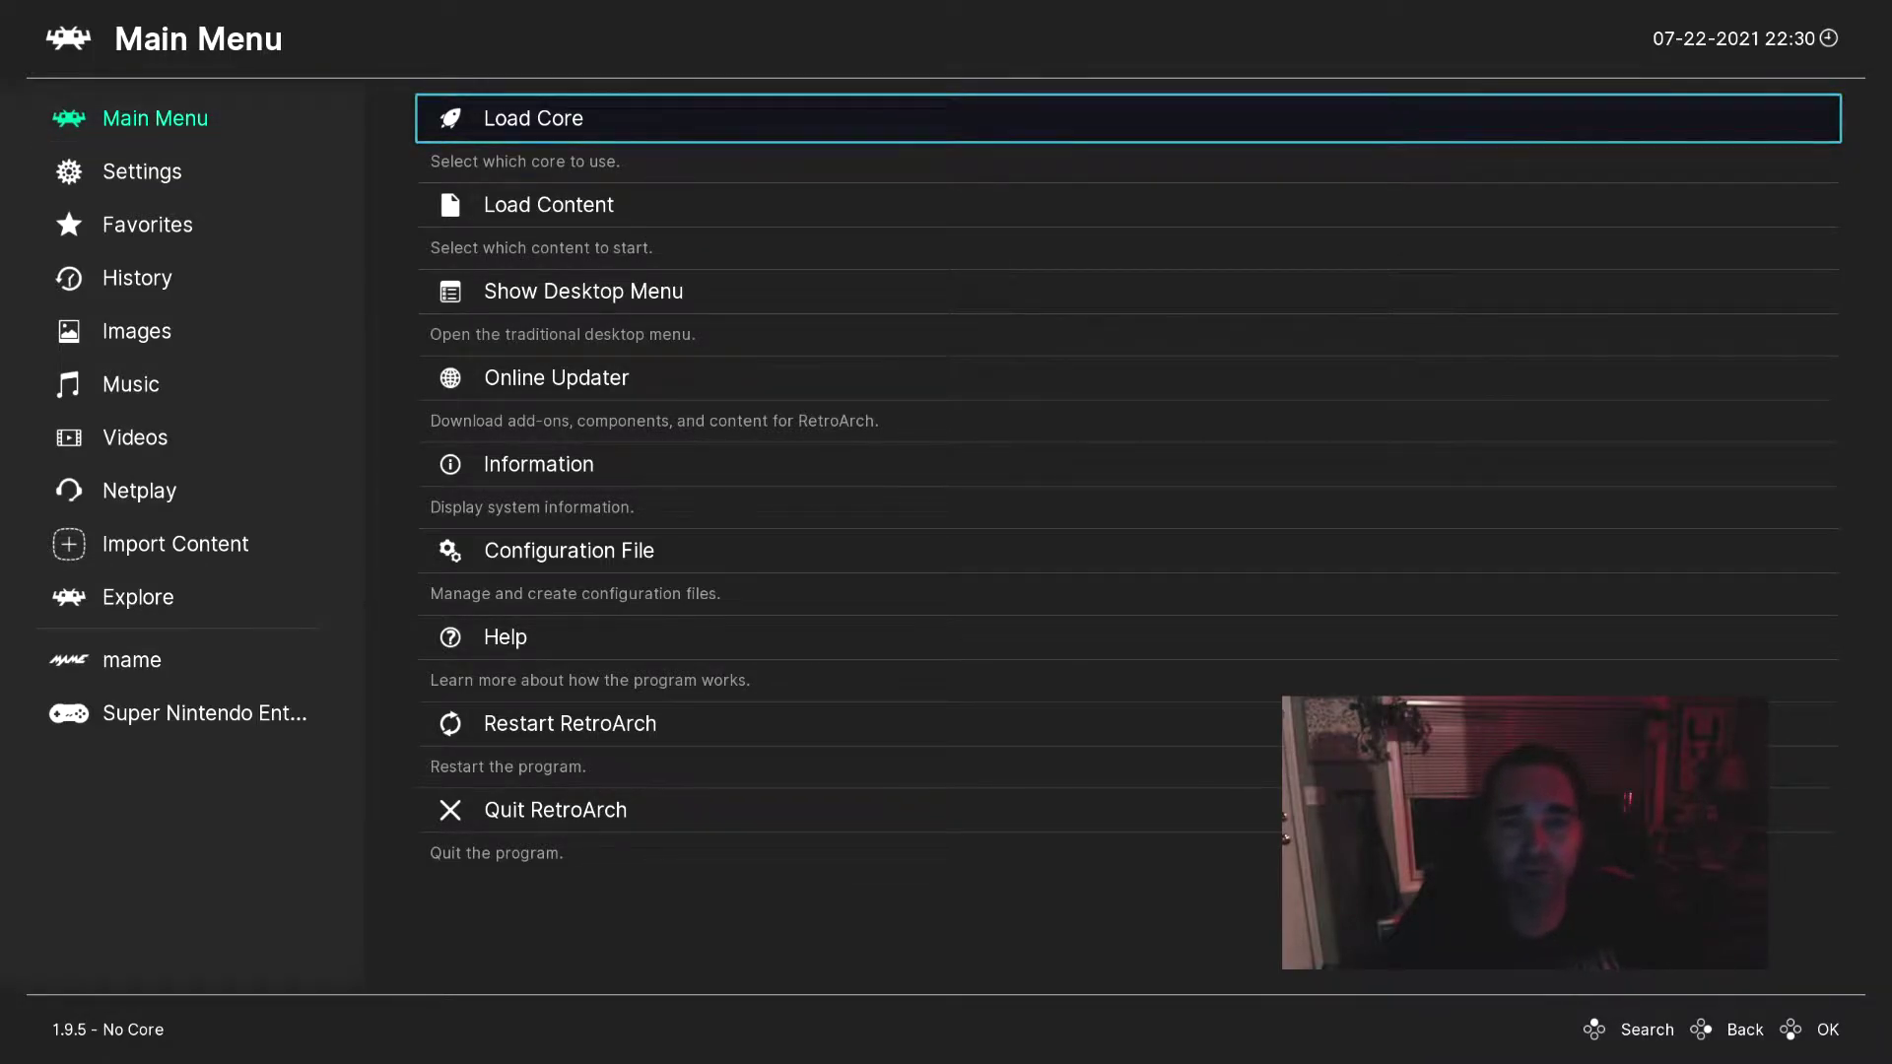
pyautogui.press('Down')
pyautogui.press('Down')
pyautogui.press('Down')
# Update the cheats through the Online Updater.
pyautogui.press('Down')
pyautogui.press('Up')
pyautogui.press('Return')
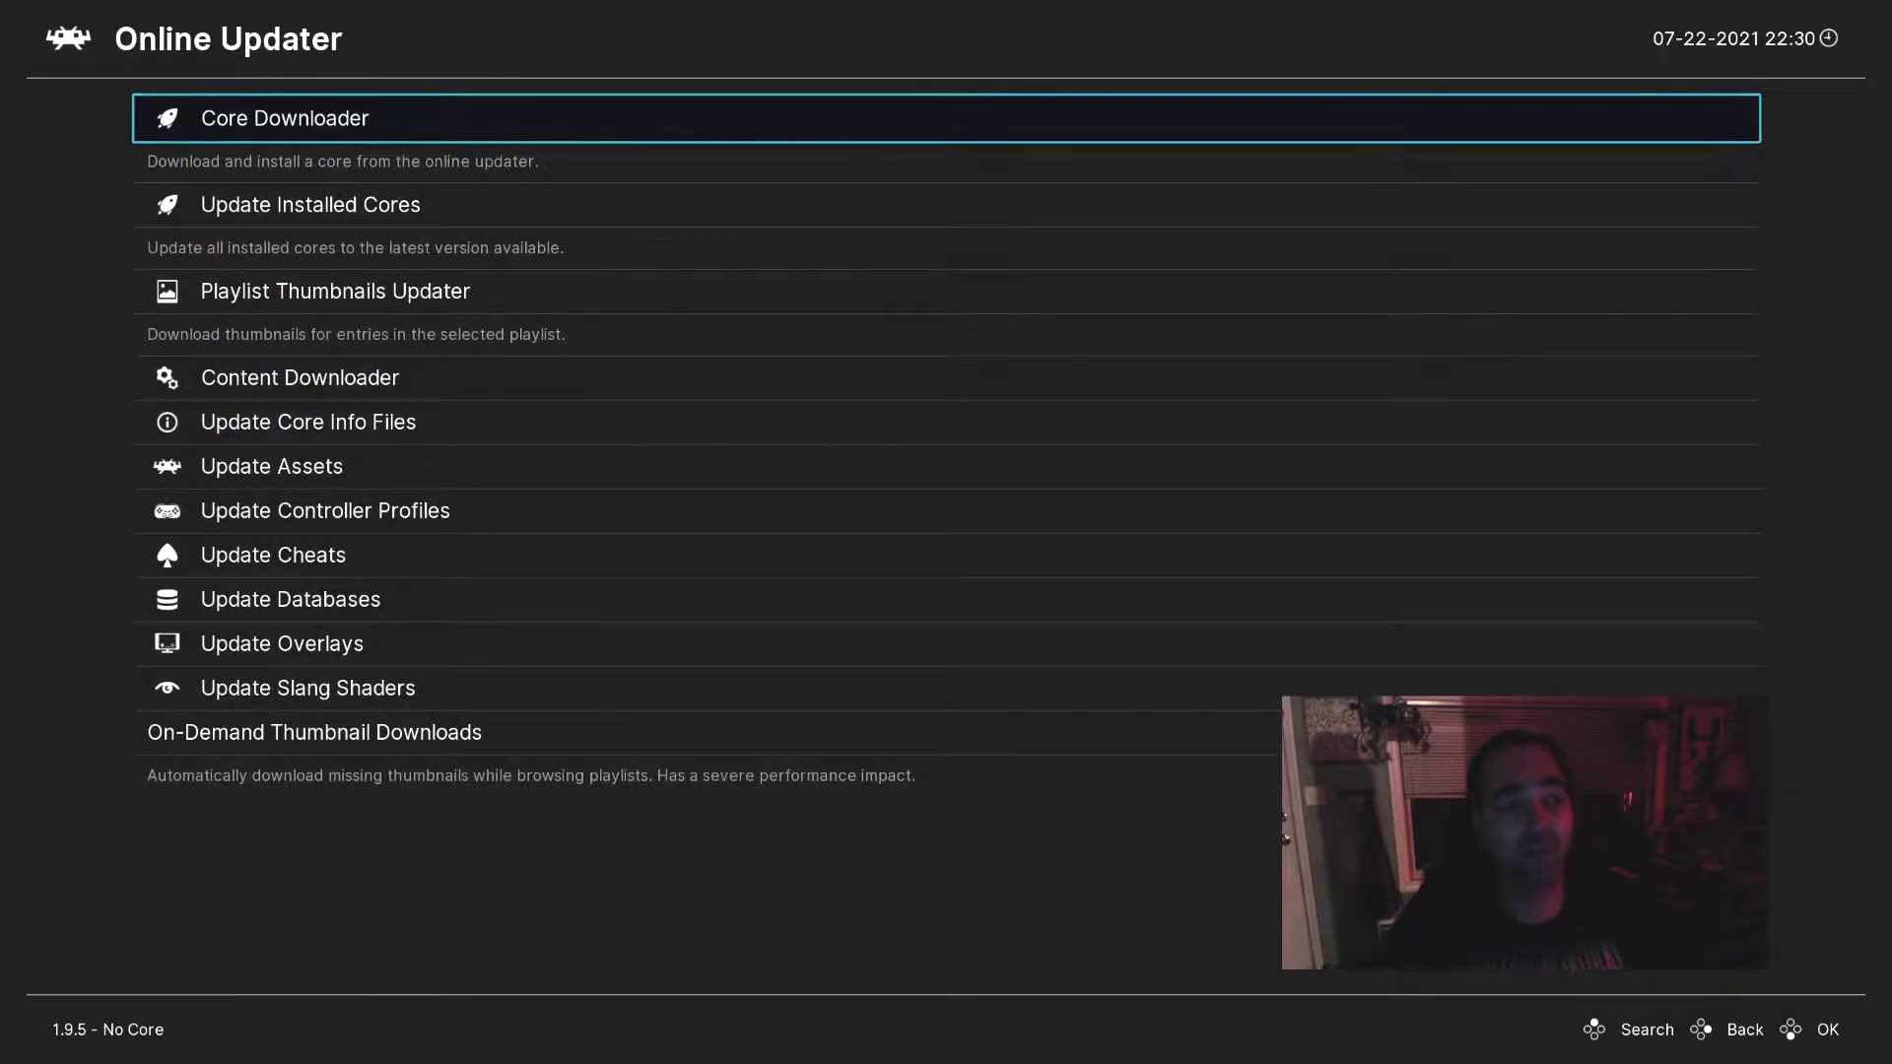
pyautogui.press('Down')
pyautogui.press('Down')
pyautogui.press('Down')
pyautogui.press('Down')
pyautogui.press('Down')
pyautogui.press('Down')
pyautogui.press('Down')
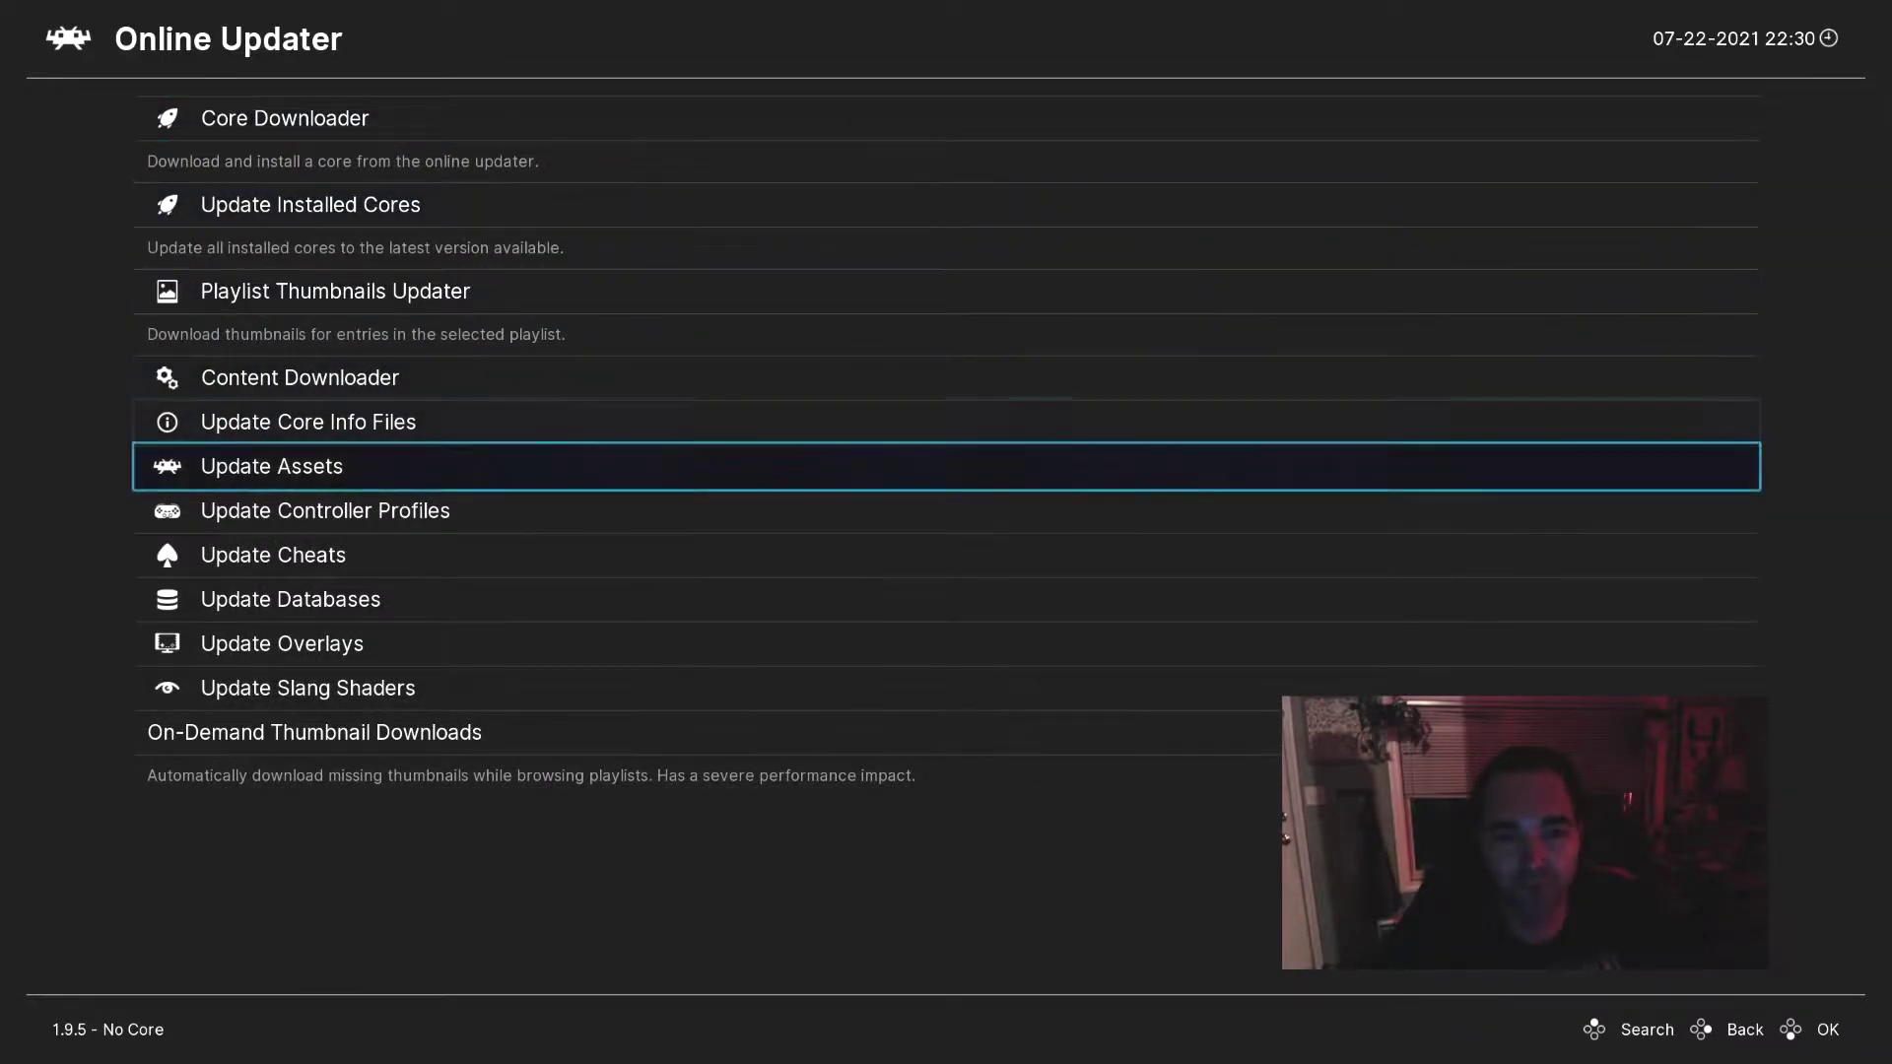
pyautogui.press('Return')
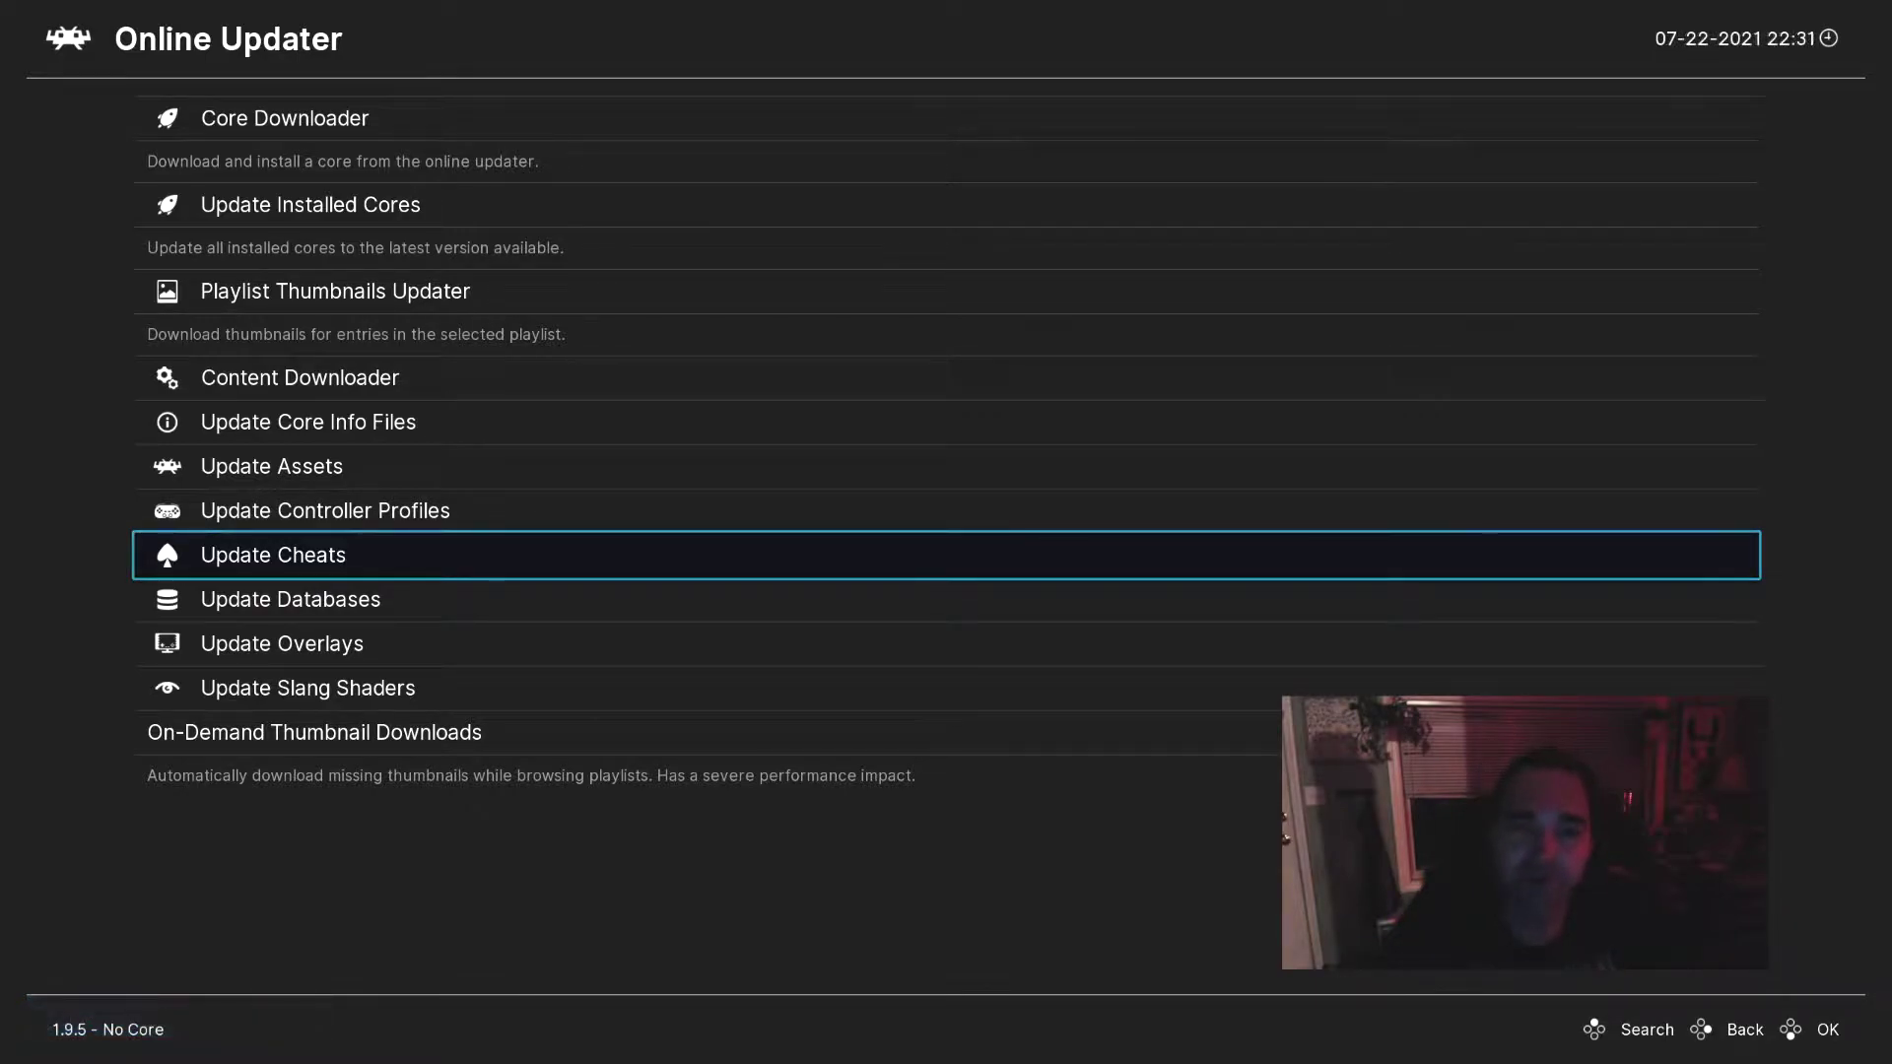
# Open the Teenage Mutant Ninja Turtles IV - Turtles in Time (USA) entry in the Super Nintendo Entertainment System playlist.
pyautogui.press('BackSpace')
pyautogui.press('BackSpace')
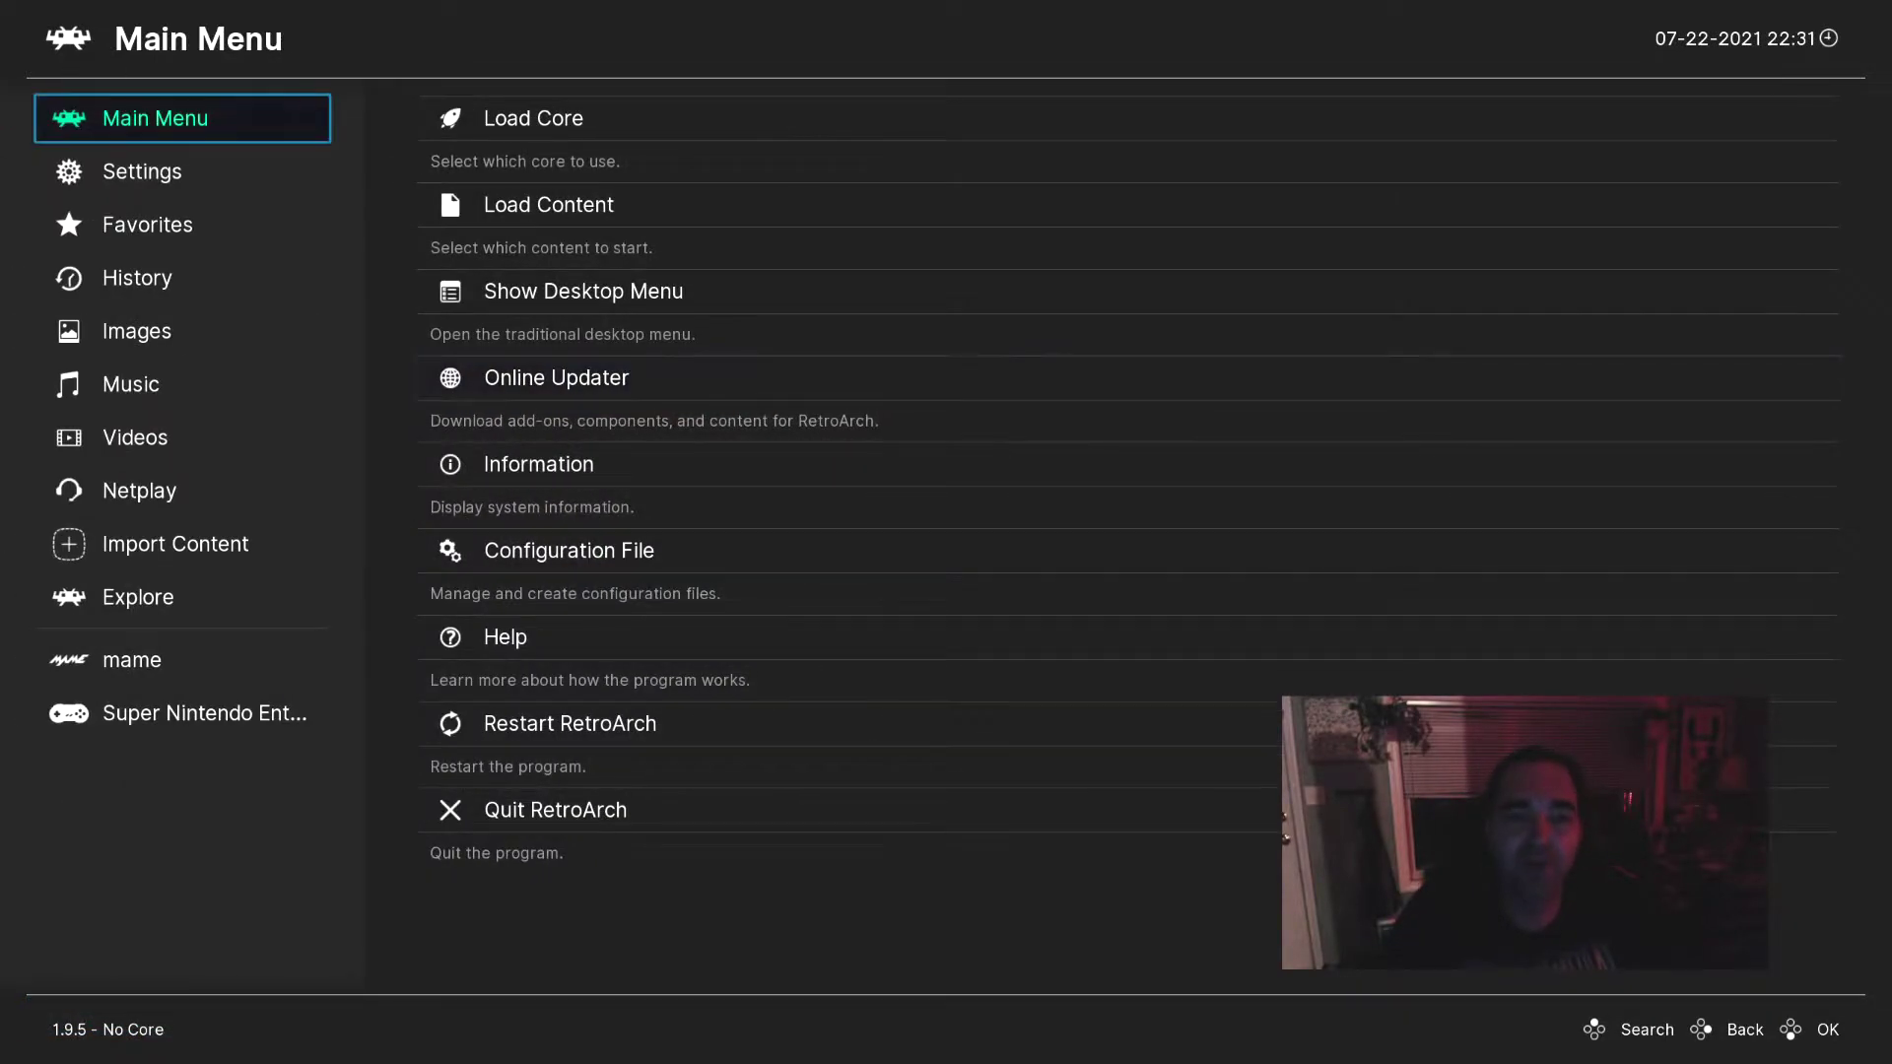
pyautogui.press('Down')
pyautogui.press('Down')
pyautogui.press('Down')
pyautogui.press('Down')
pyautogui.press('Down')
pyautogui.press('Down')
pyautogui.press('Down')
pyautogui.press('Down')
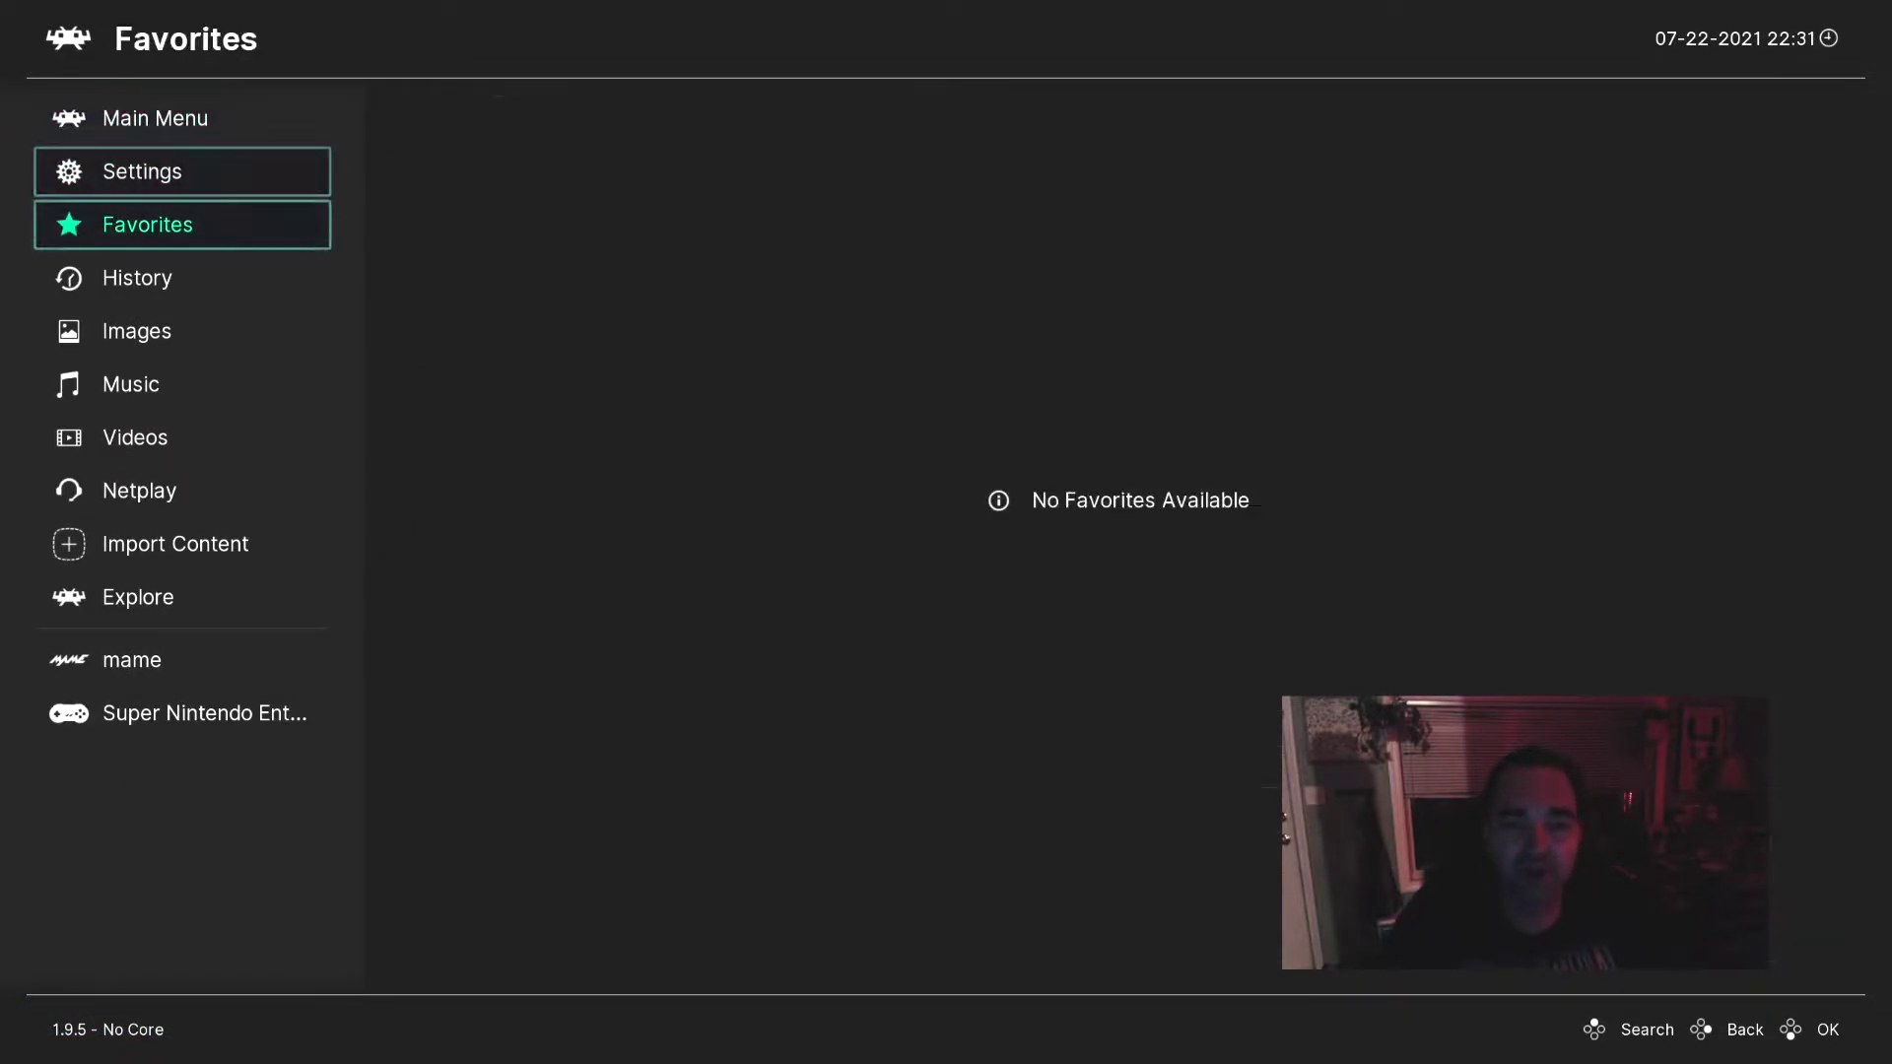
pyautogui.press('Down')
pyautogui.press('Down')
pyautogui.press('Down')
pyautogui.press('Down')
pyautogui.press('Up')
pyautogui.press('Right')
pyautogui.press('Down')
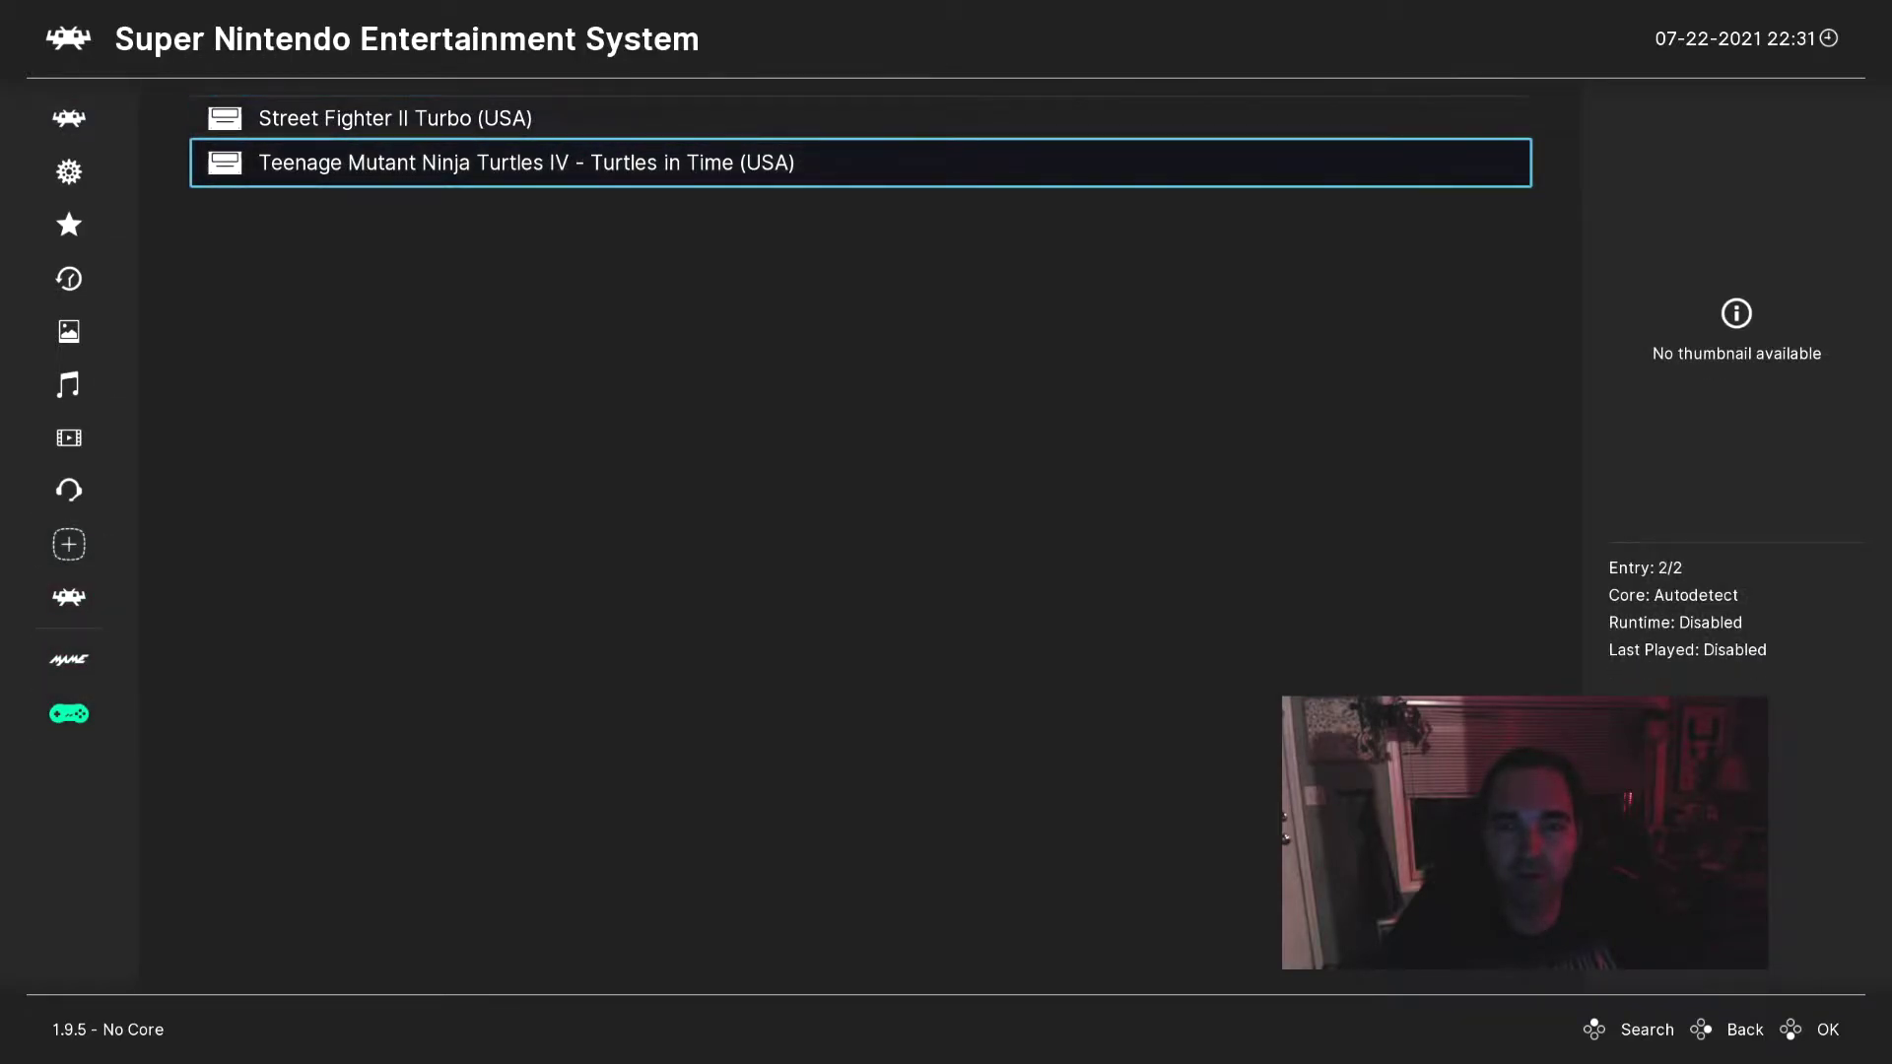
pyautogui.press('Return')
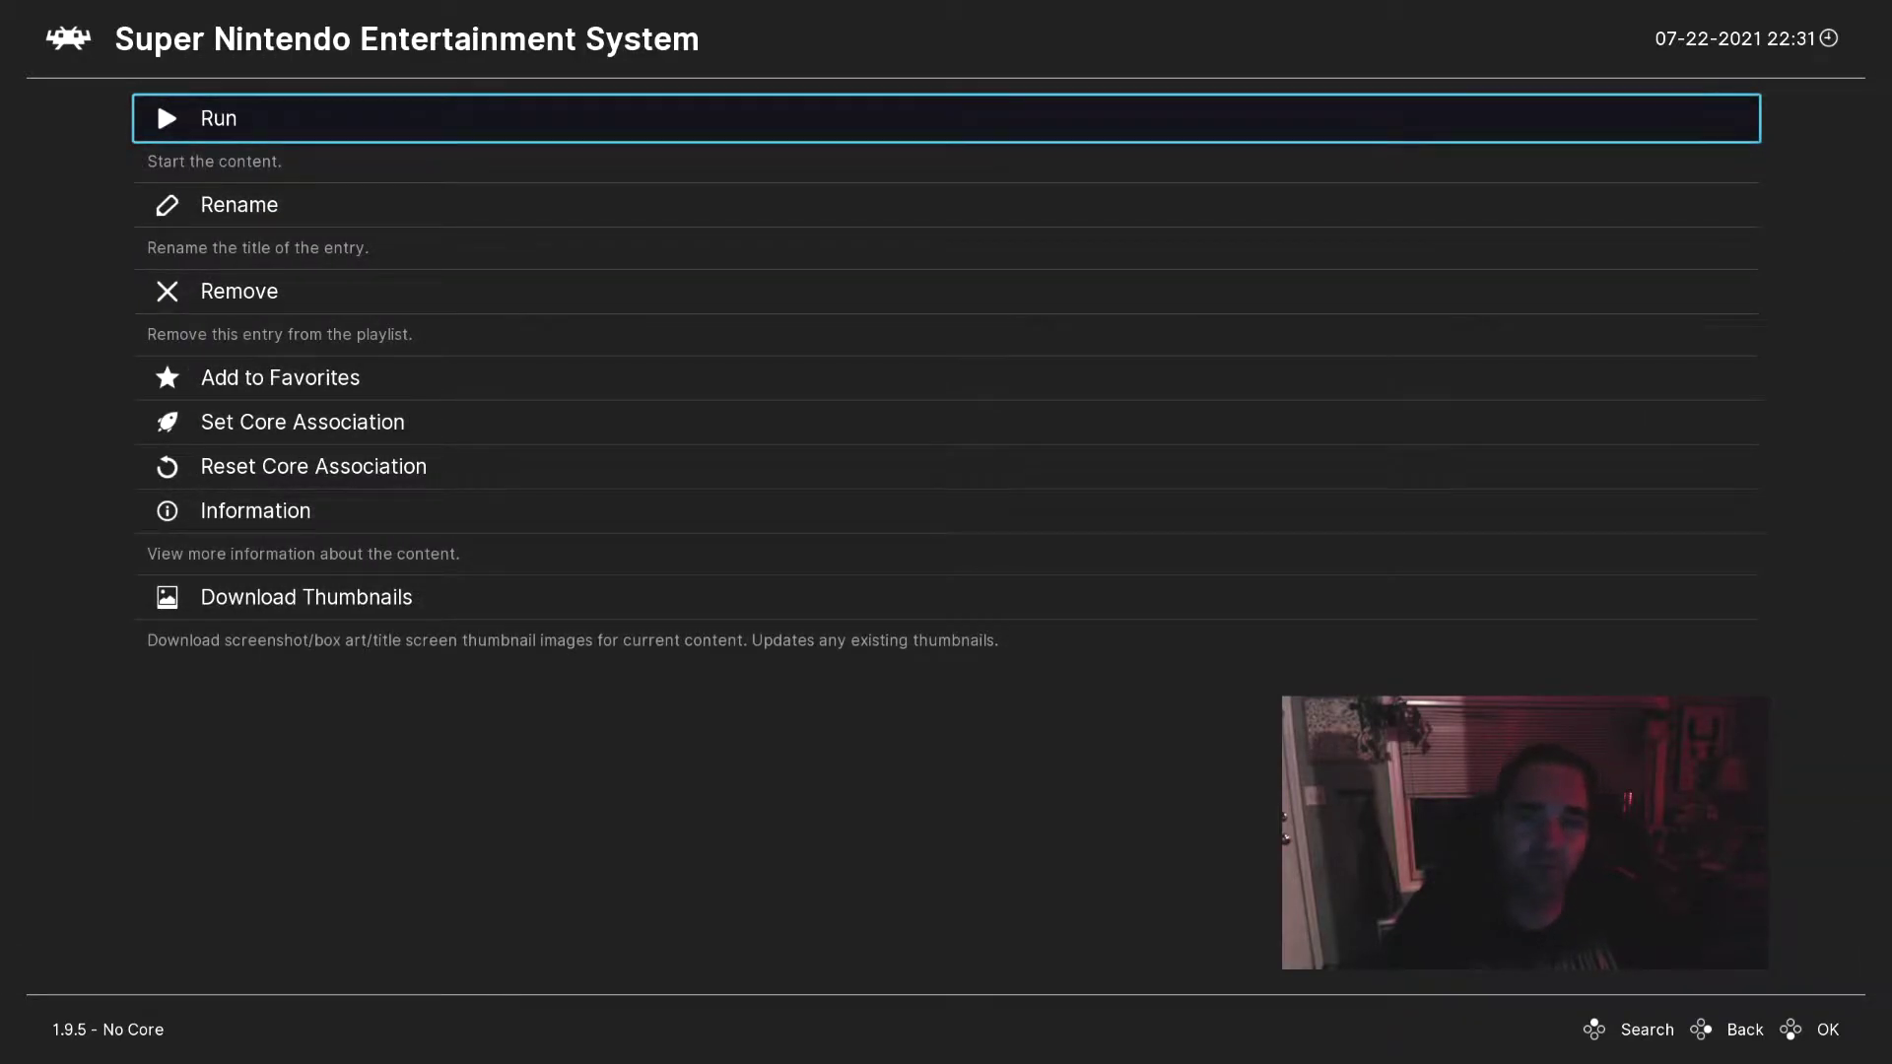
# Run the game with the Nintendo - SNES / SFC (Snes9x - Current) core.
pyautogui.press('Down')
pyautogui.press('Down')
pyautogui.press('Down')
pyautogui.press('Down')
pyautogui.press('Return')
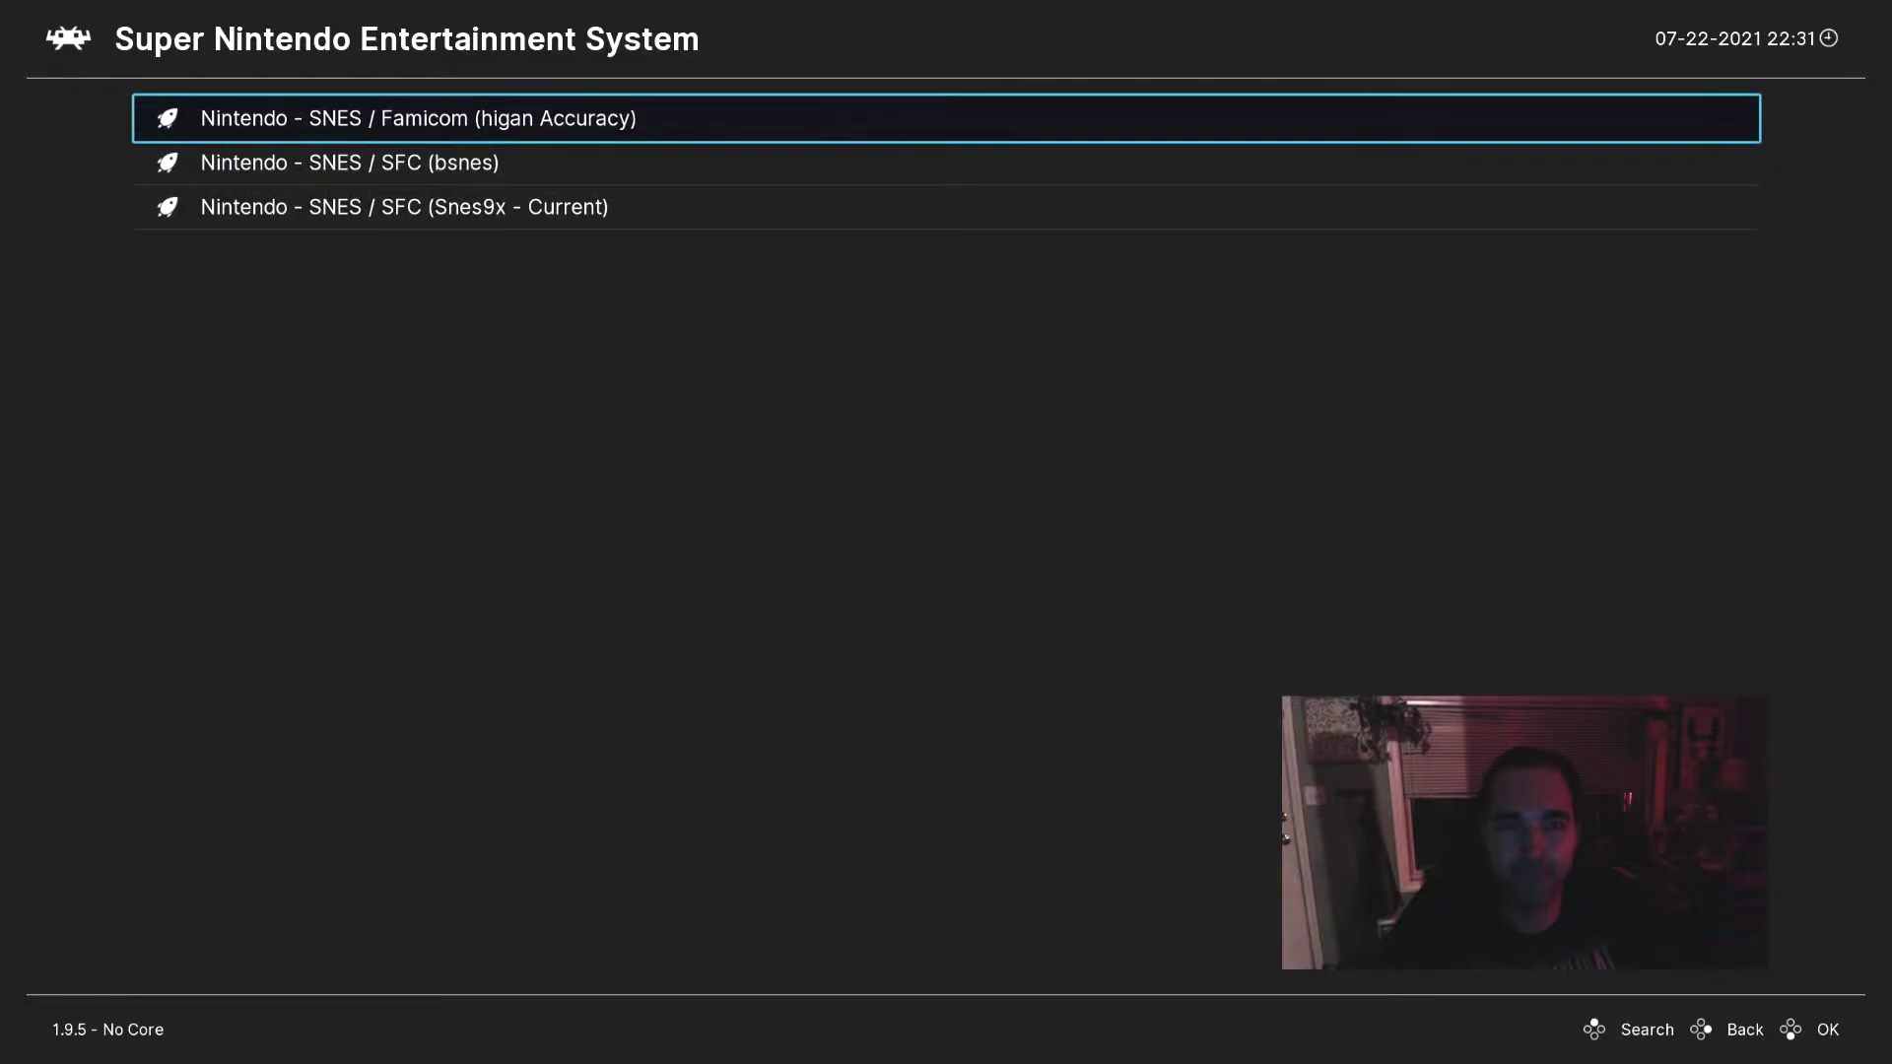
pyautogui.press('Down')
pyautogui.press('Return')
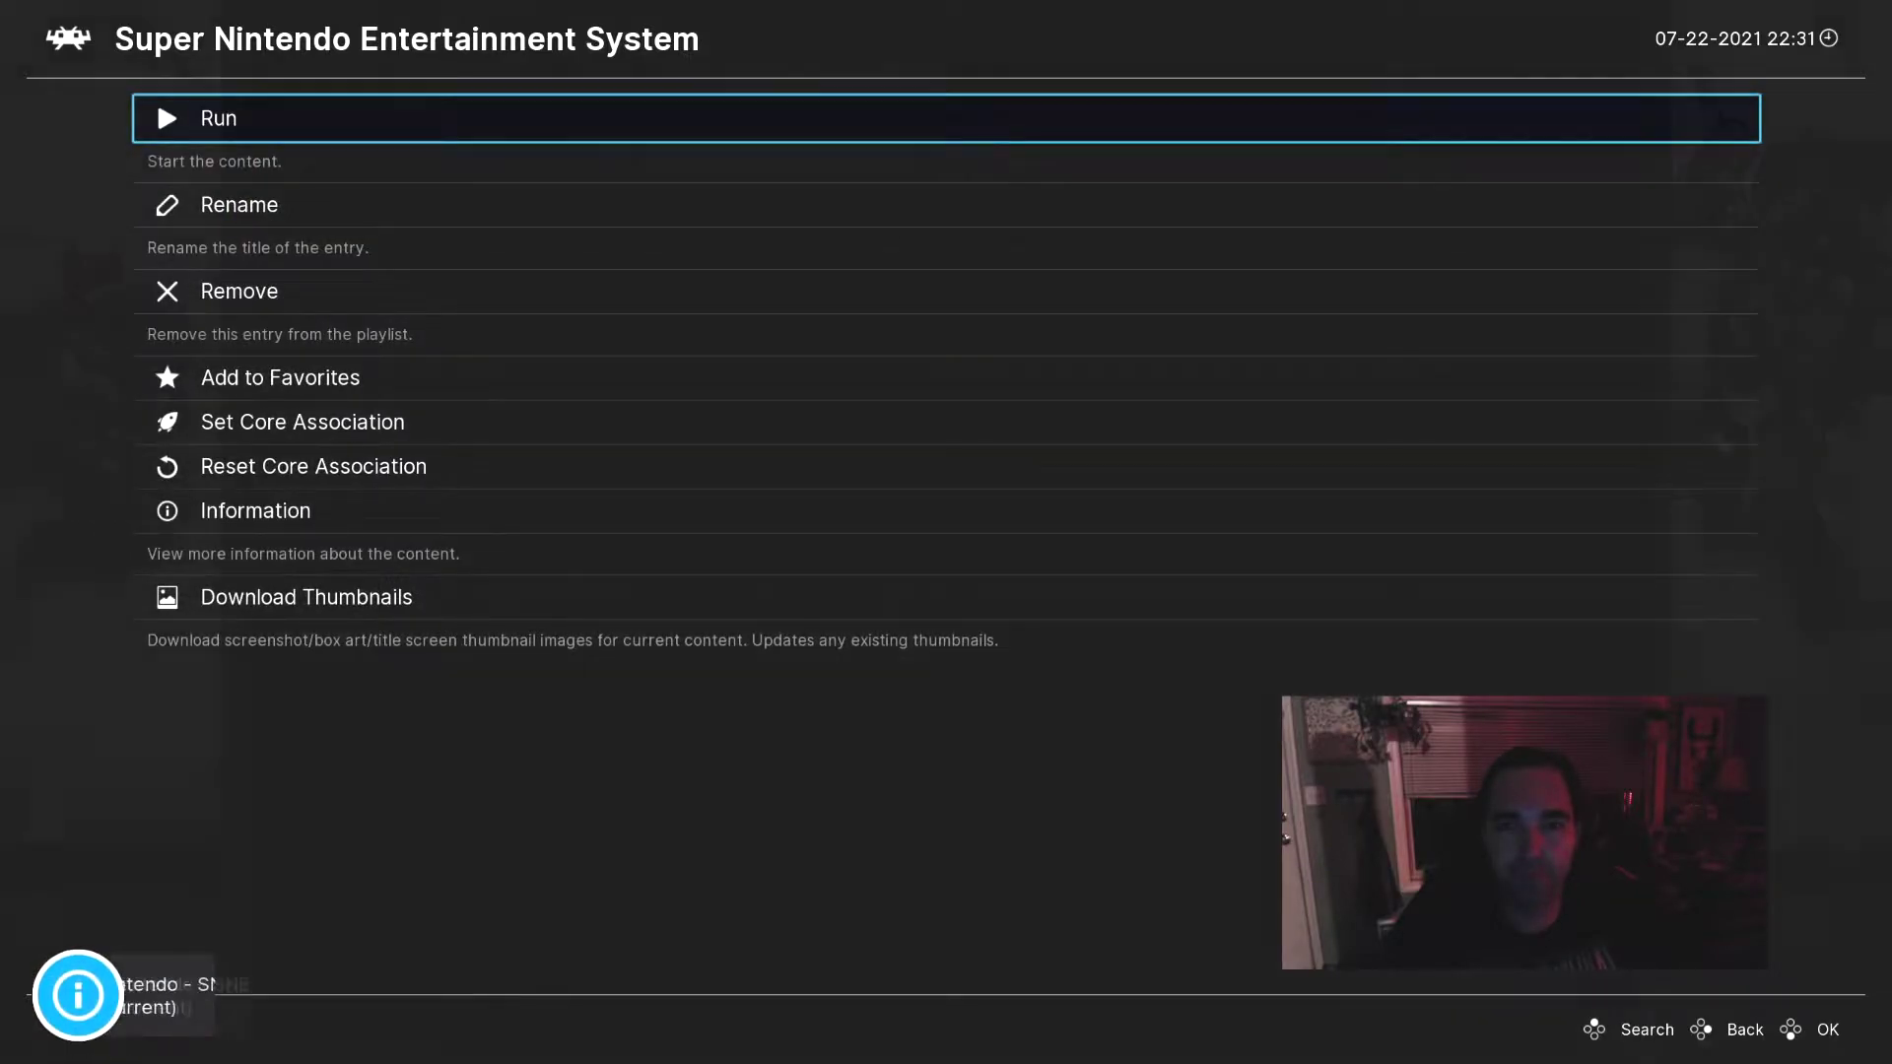
pyautogui.press('Return')
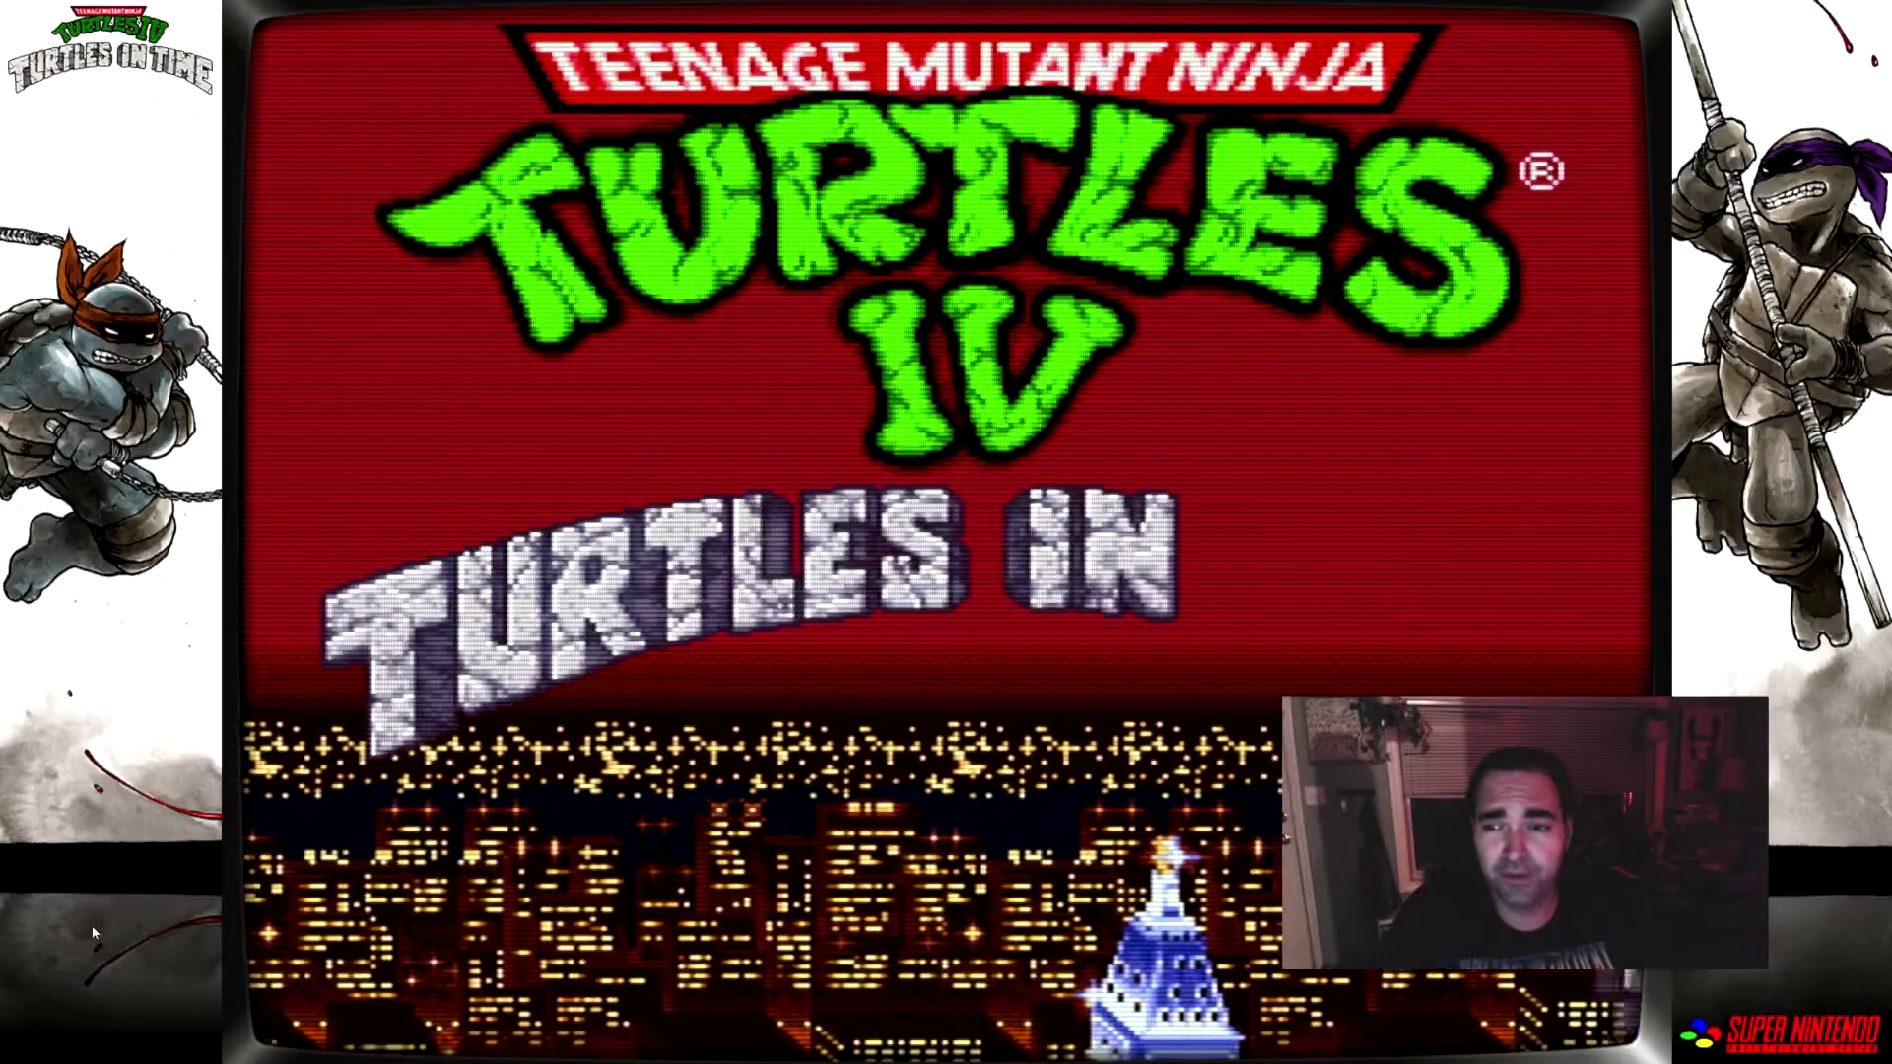
# Open the Cheats settings for the running game.
pyautogui.press('F1')
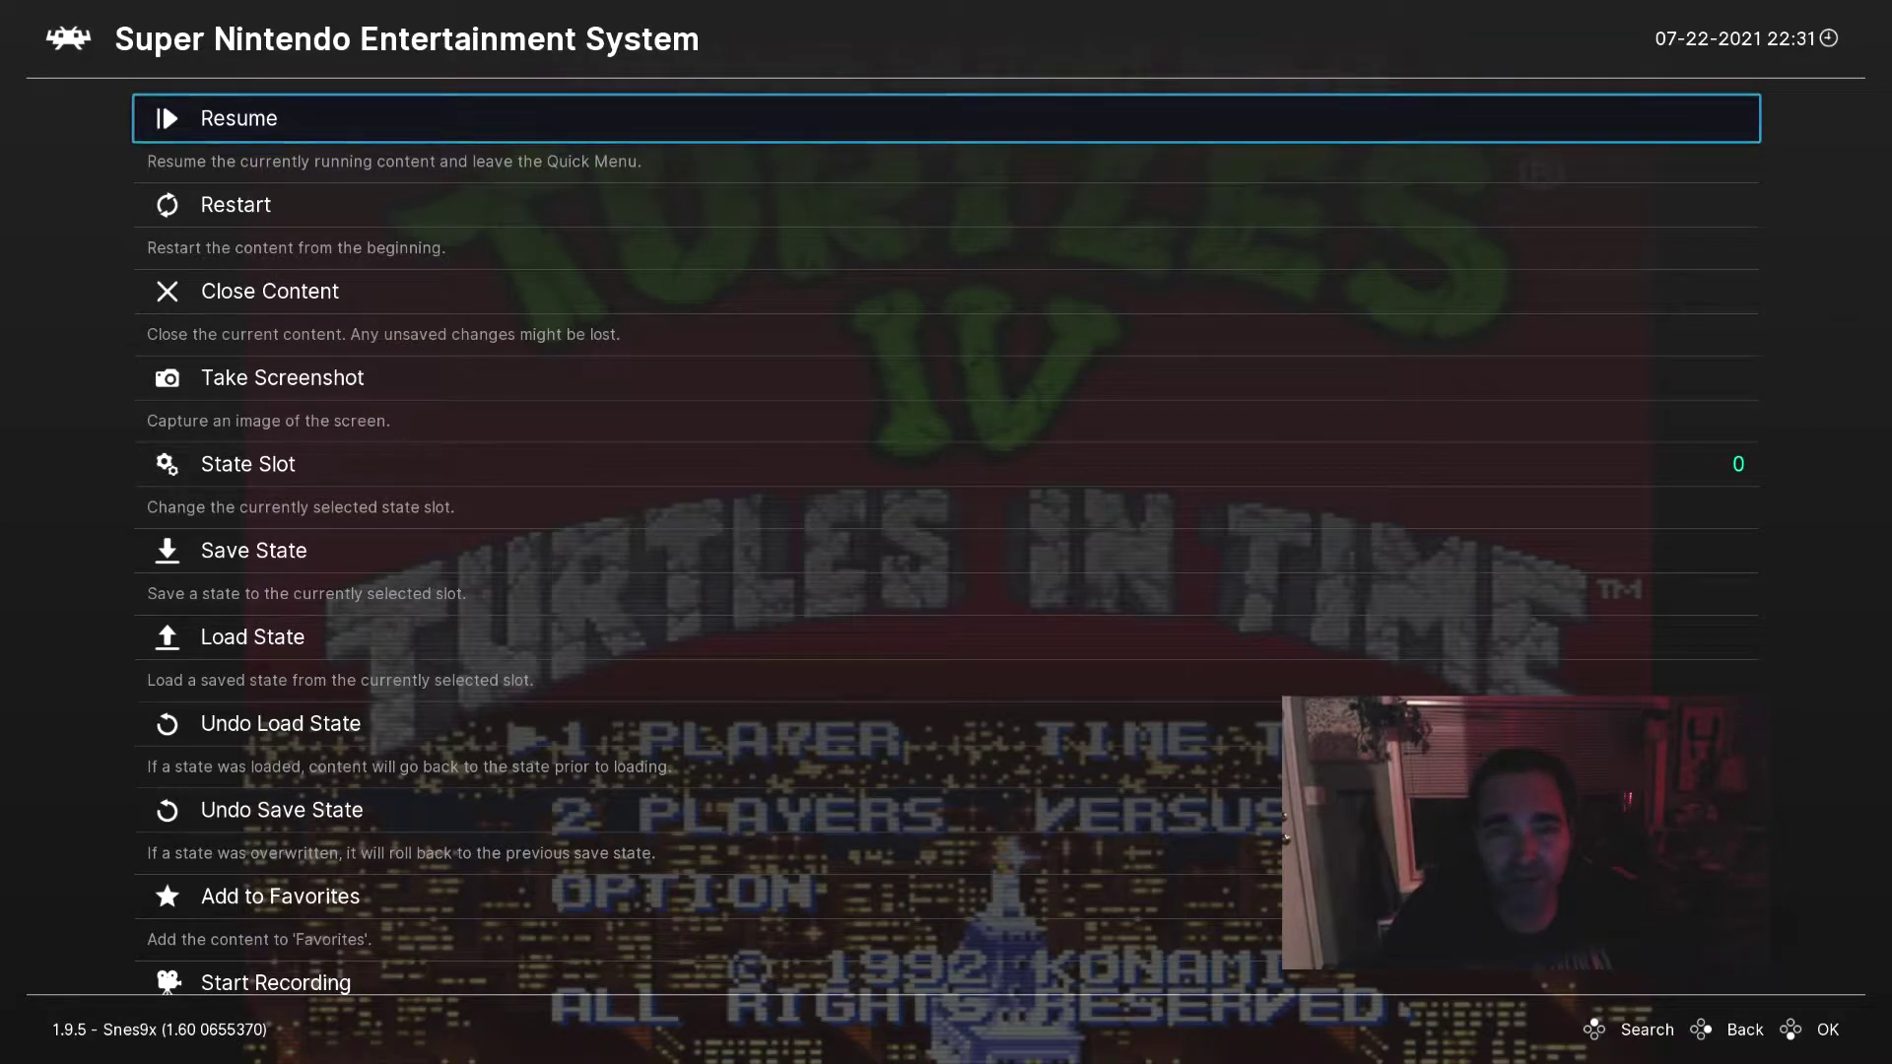
pyautogui.press('Down')
pyautogui.press('Down')
pyautogui.press('Down')
pyautogui.press('Down')
pyautogui.press('Down')
pyautogui.press('Down')
pyautogui.press('Down')
pyautogui.press('Down')
pyautogui.press('Down')
pyautogui.press('Down')
pyautogui.press('Down')
pyautogui.press('Down')
pyautogui.press('Down')
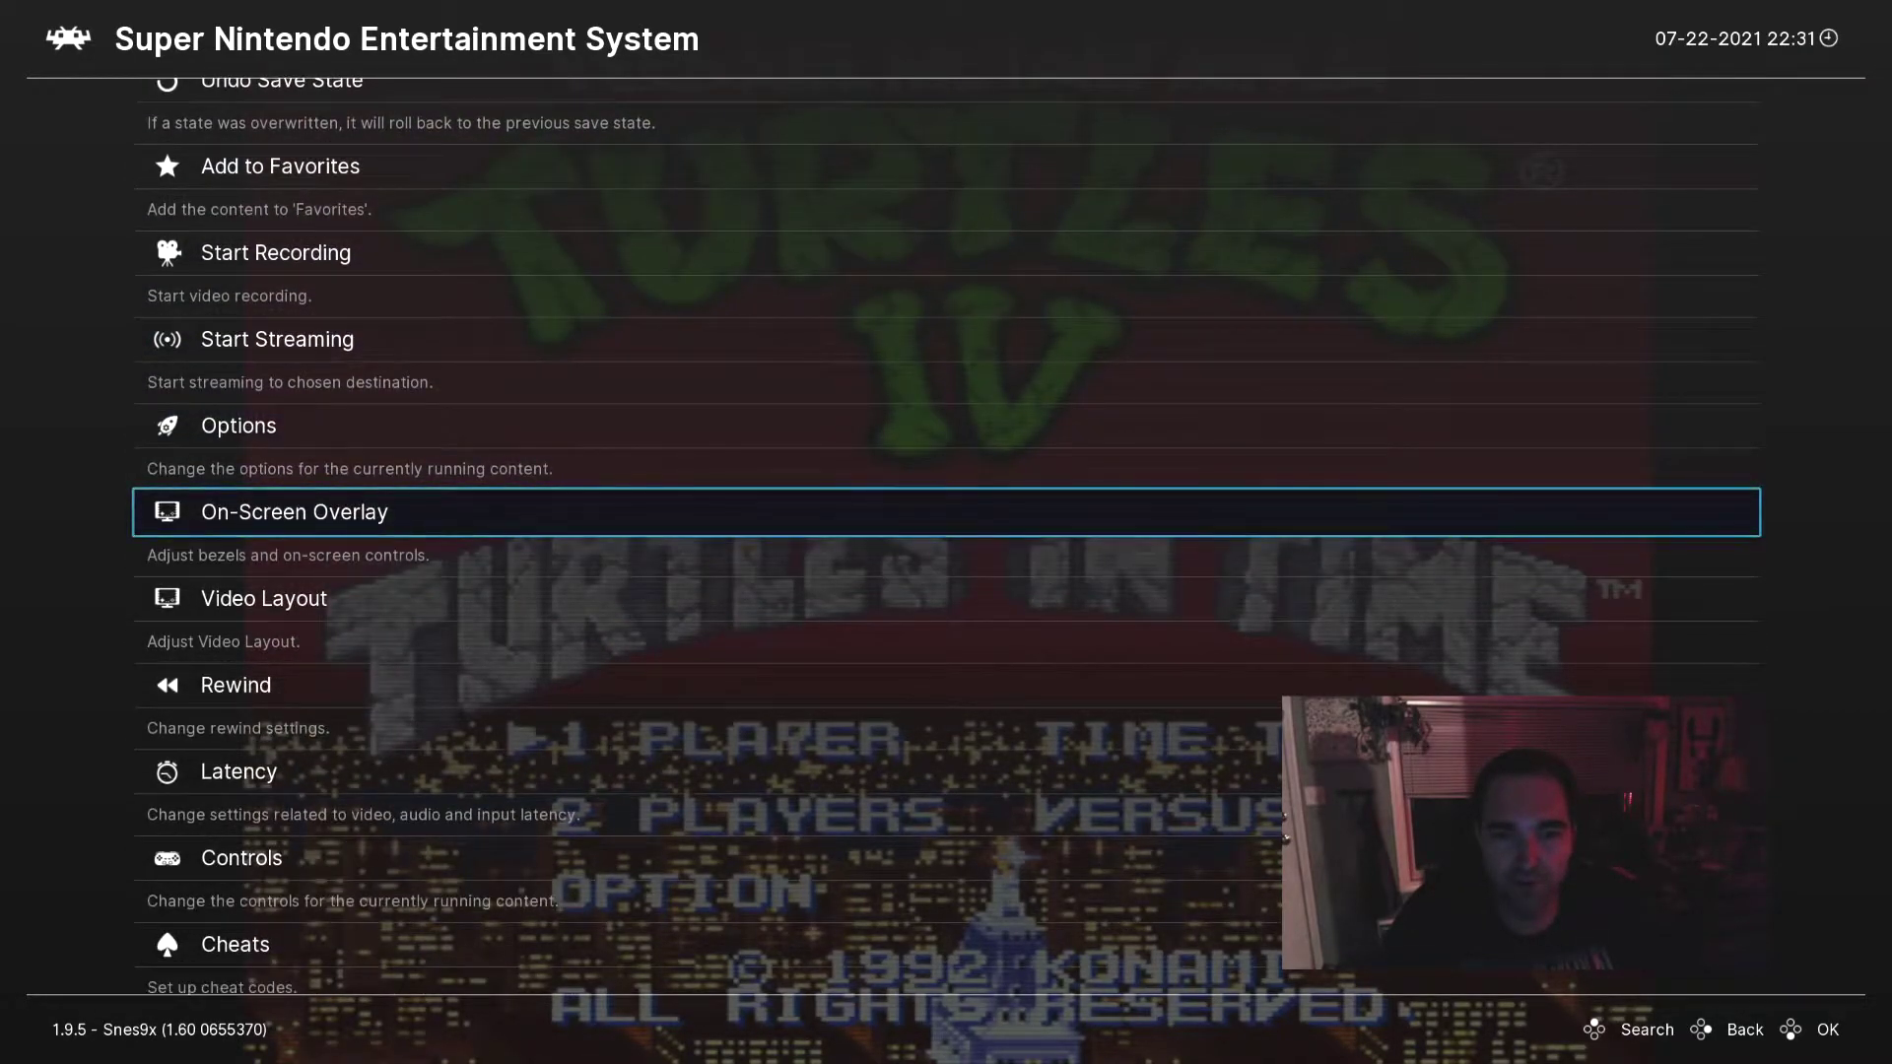
pyautogui.press('Down')
pyautogui.press('Down')
pyautogui.press('Down')
pyautogui.press('Down')
pyautogui.press('Down')
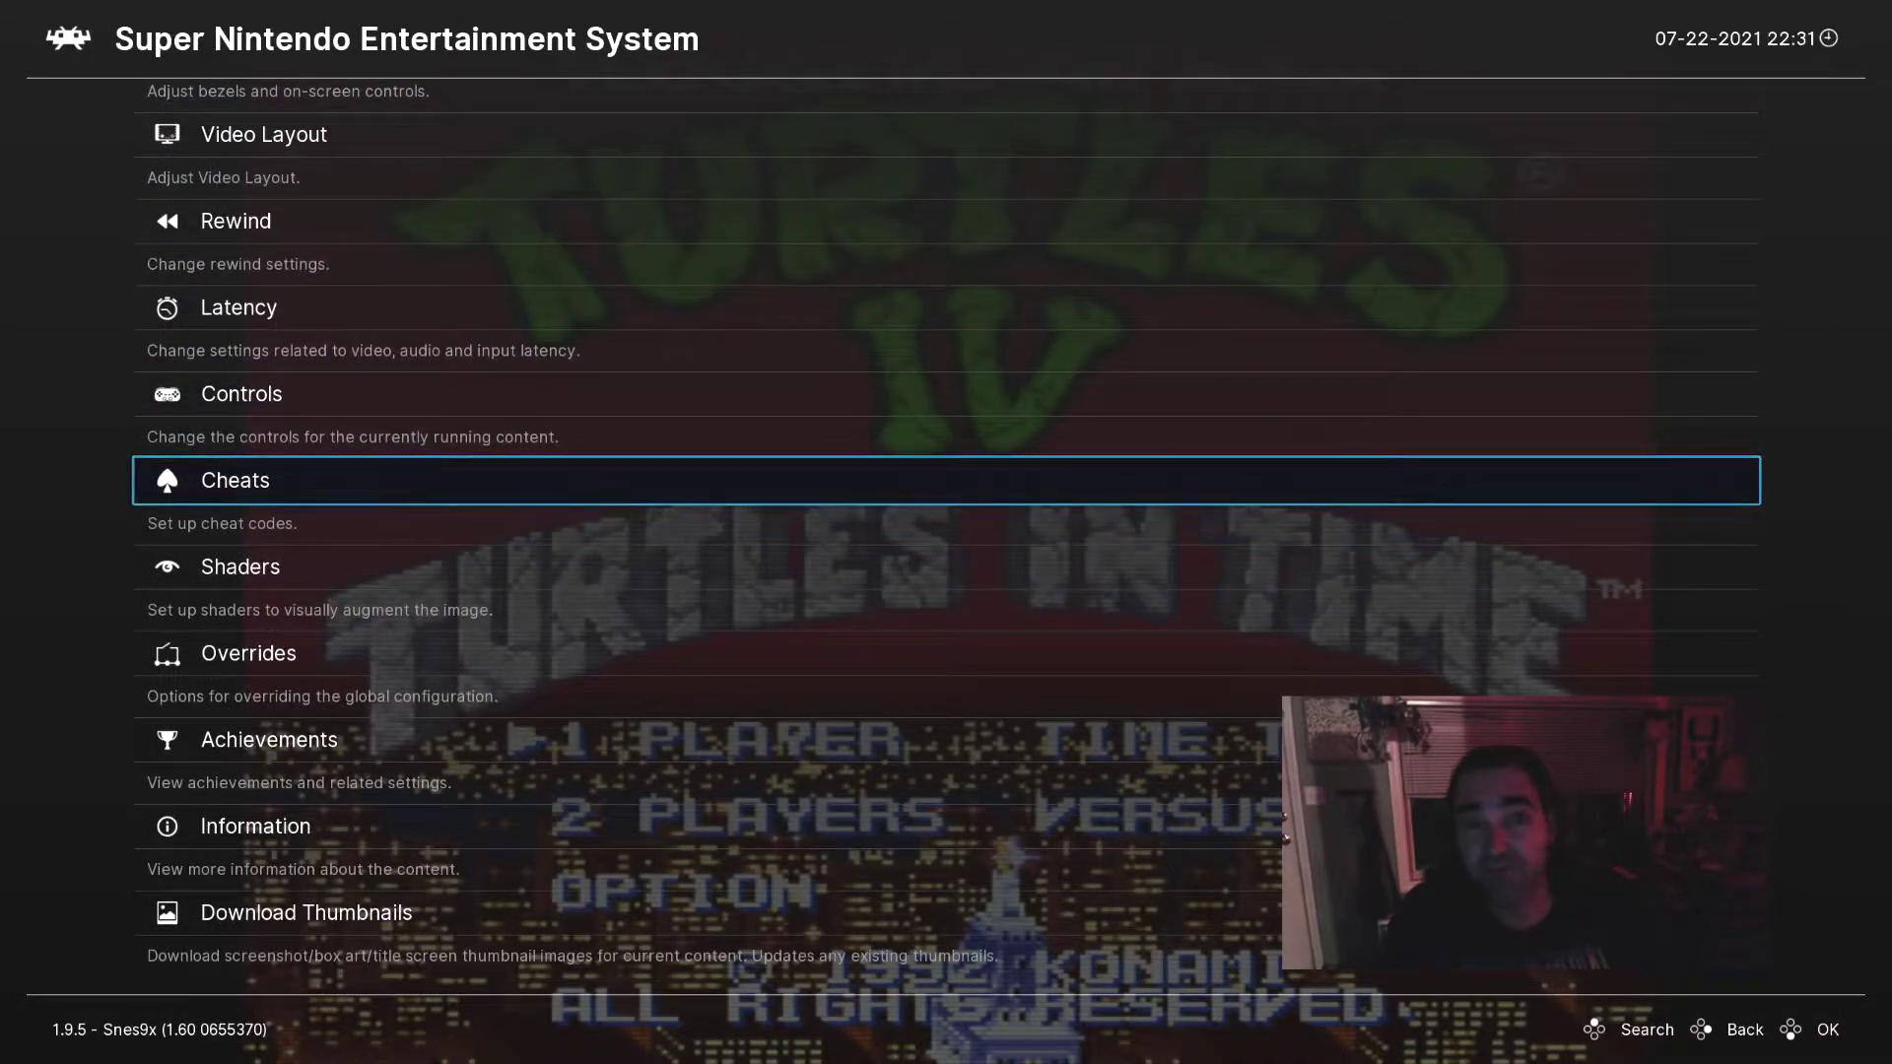
pyautogui.press('Return')
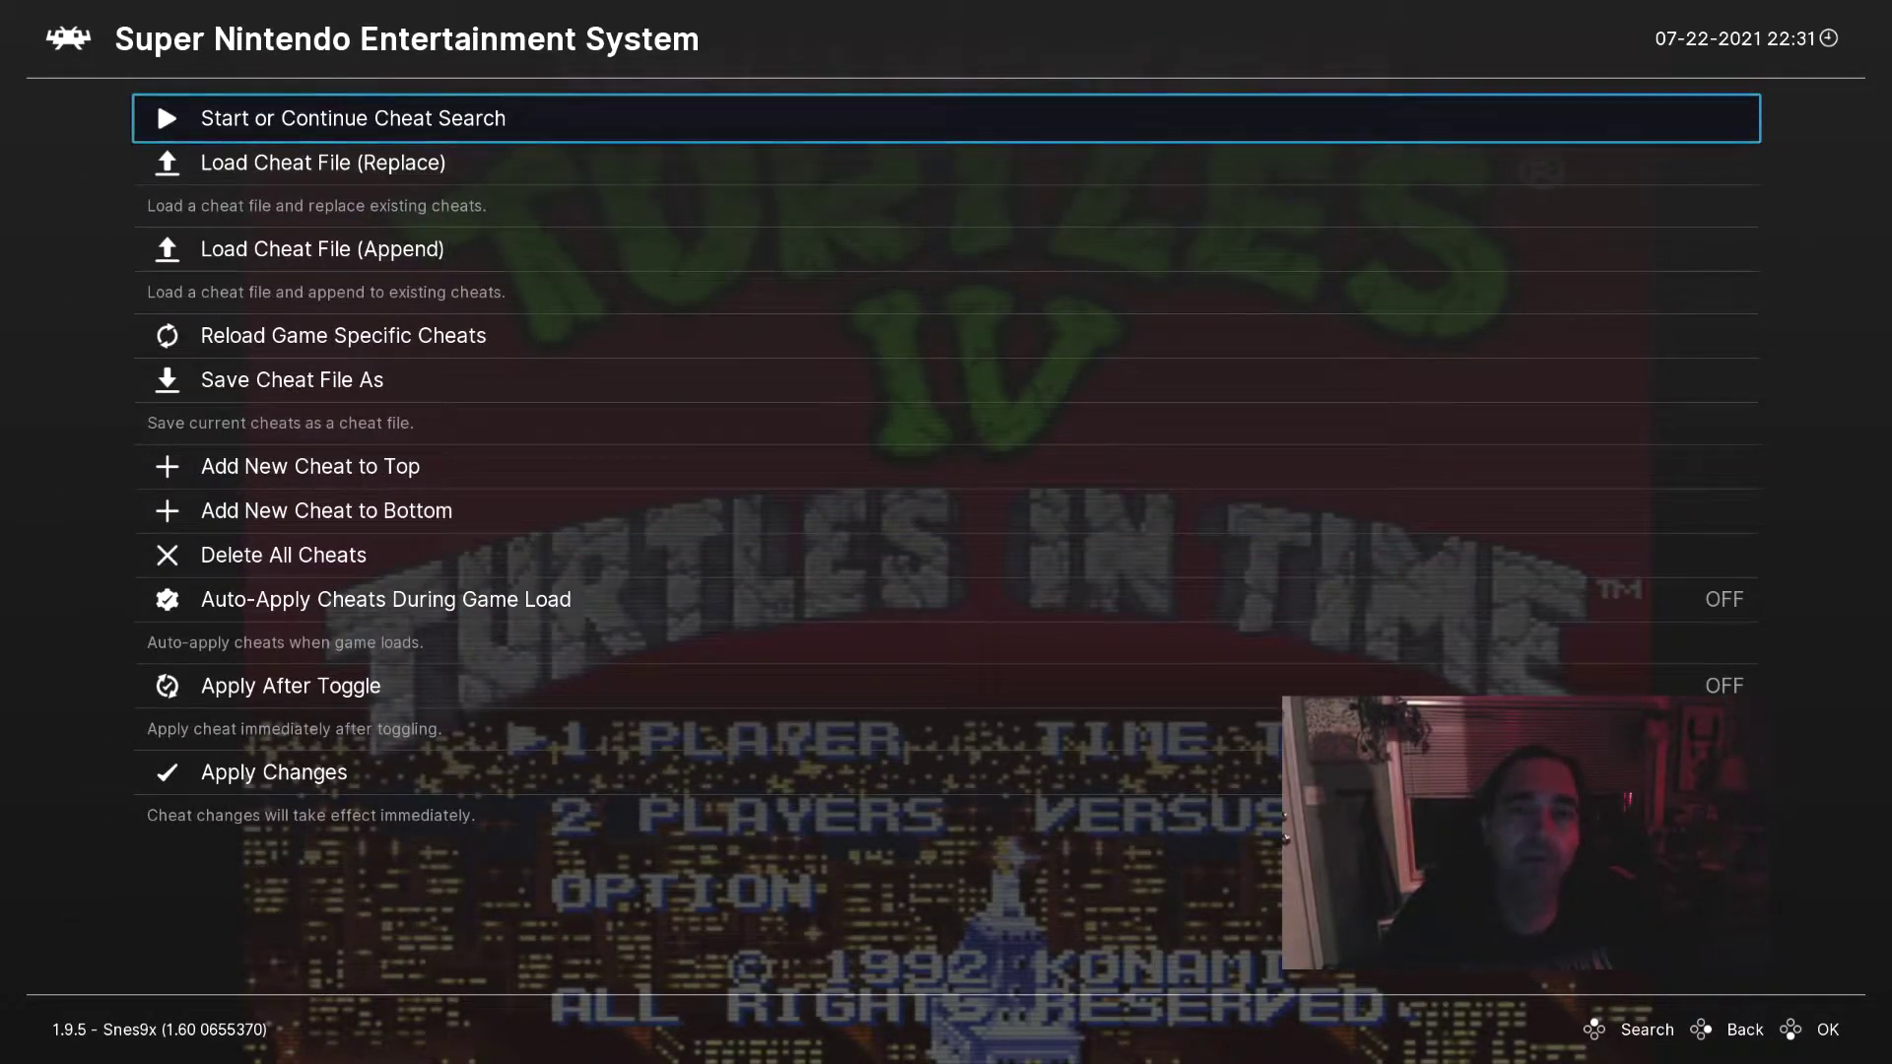
# Start loading a cheat file that replaces existing cheats and open the Nintendo - Super Nintendo Entertainment System folder.
pyautogui.press('Down')
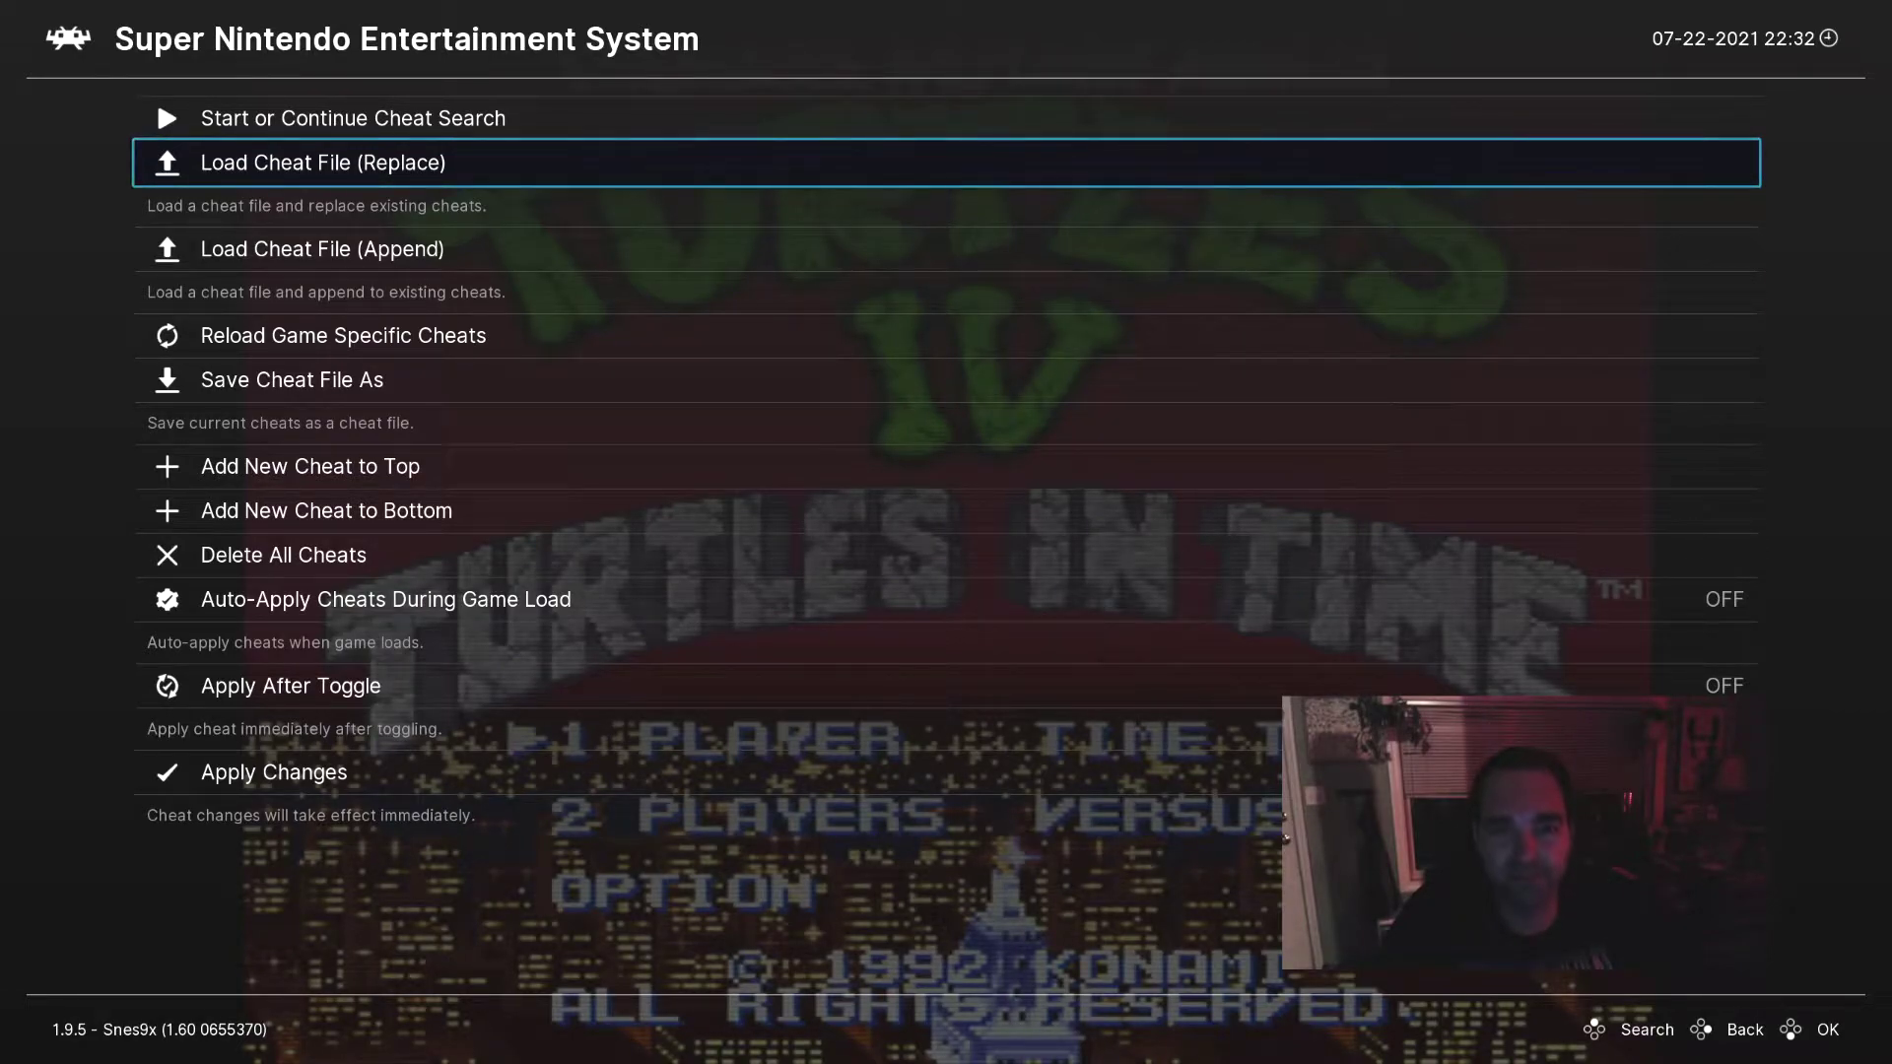
pyautogui.press('Return')
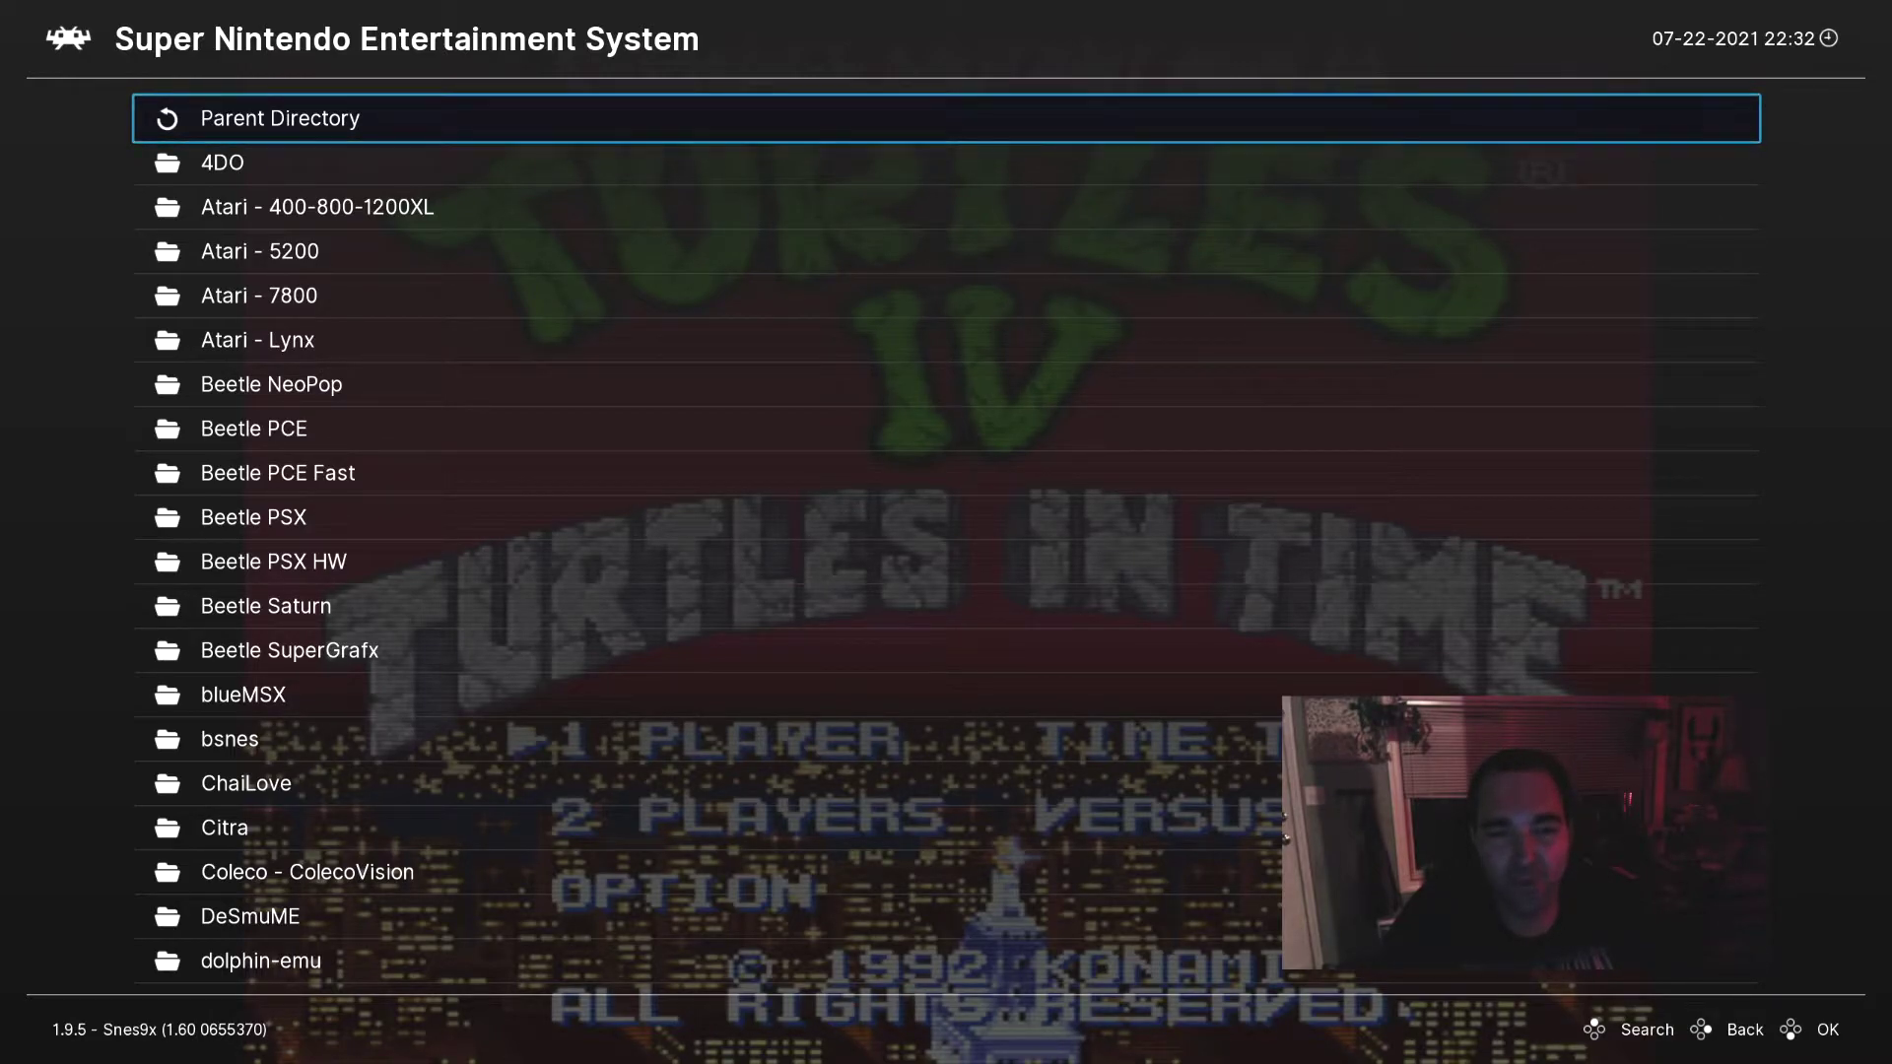
pyautogui.press('Down')
pyautogui.press('Down')
pyautogui.press('Down')
pyautogui.press('Down')
pyautogui.press('Down')
pyautogui.press('Down')
pyautogui.press('Down')
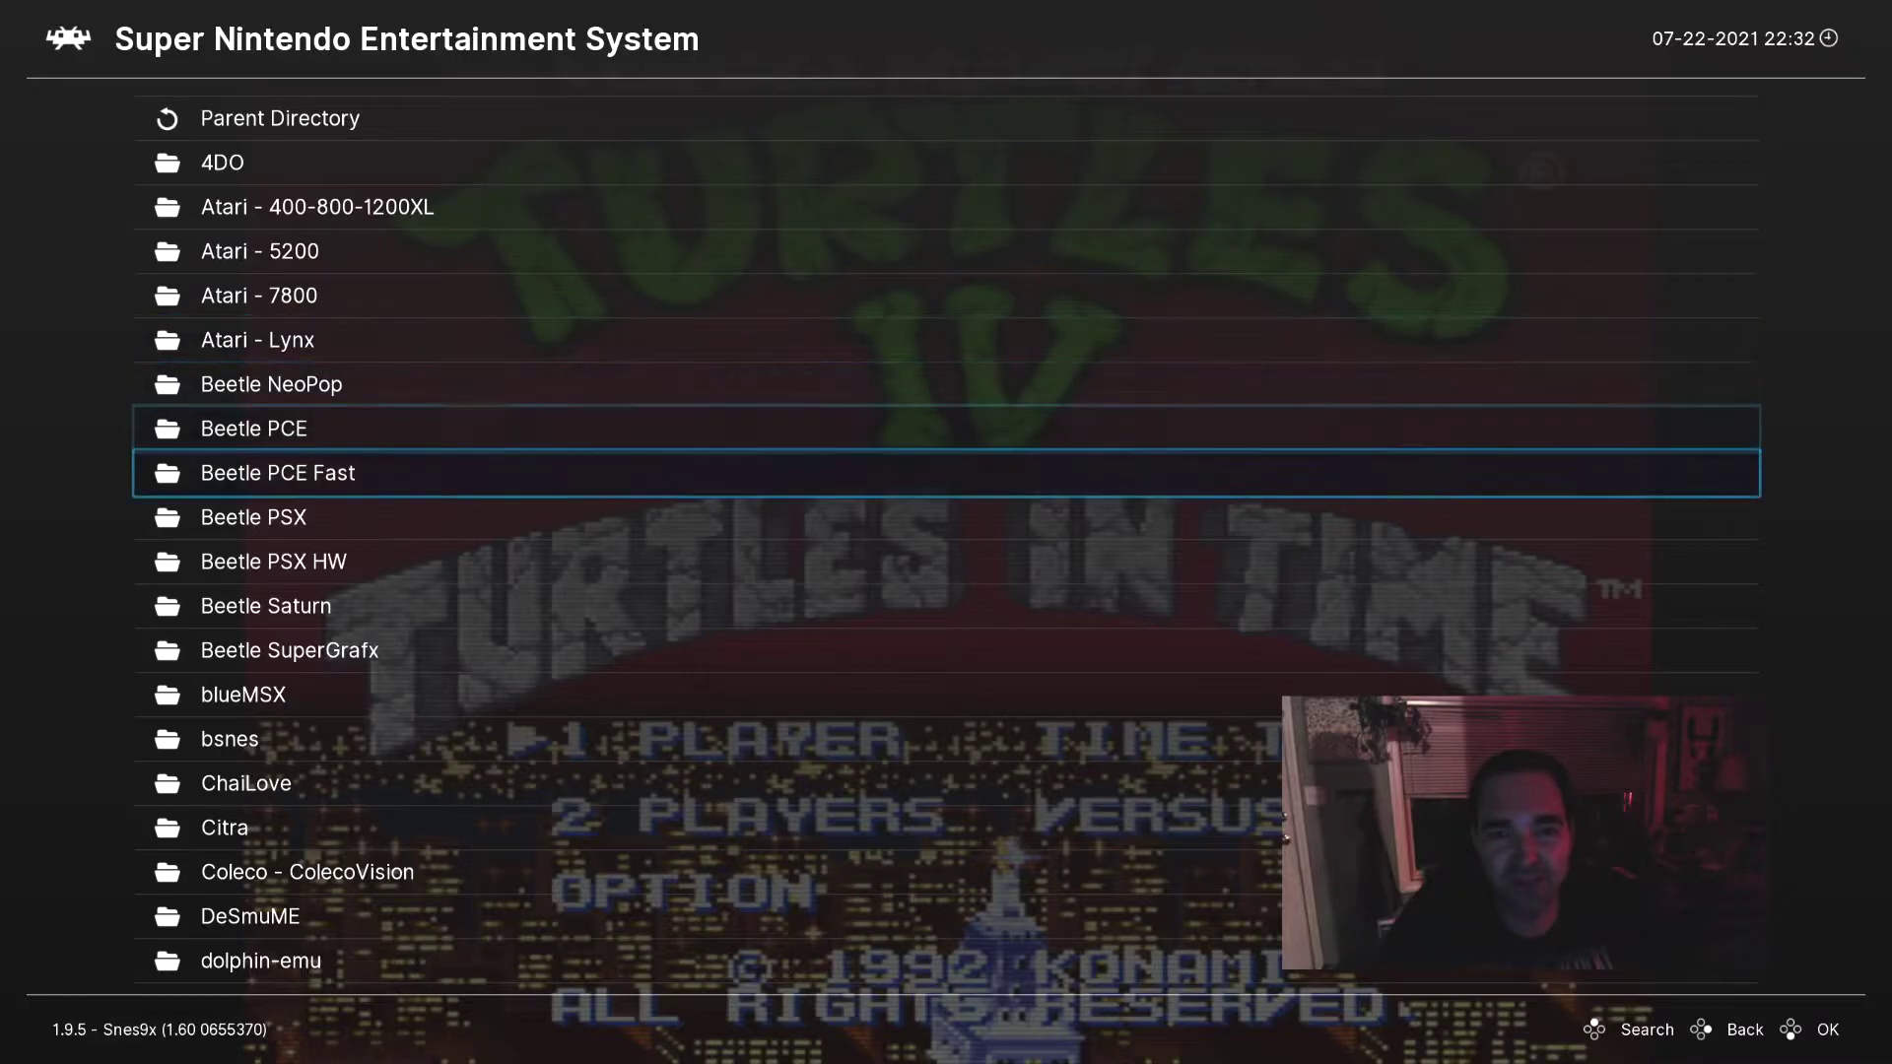
pyautogui.press('Down')
pyautogui.press('Down')
pyautogui.press('Down')
pyautogui.press('Down')
pyautogui.press('Down')
pyautogui.press('Down')
pyautogui.press('Down')
pyautogui.press('Down')
pyautogui.press('Down')
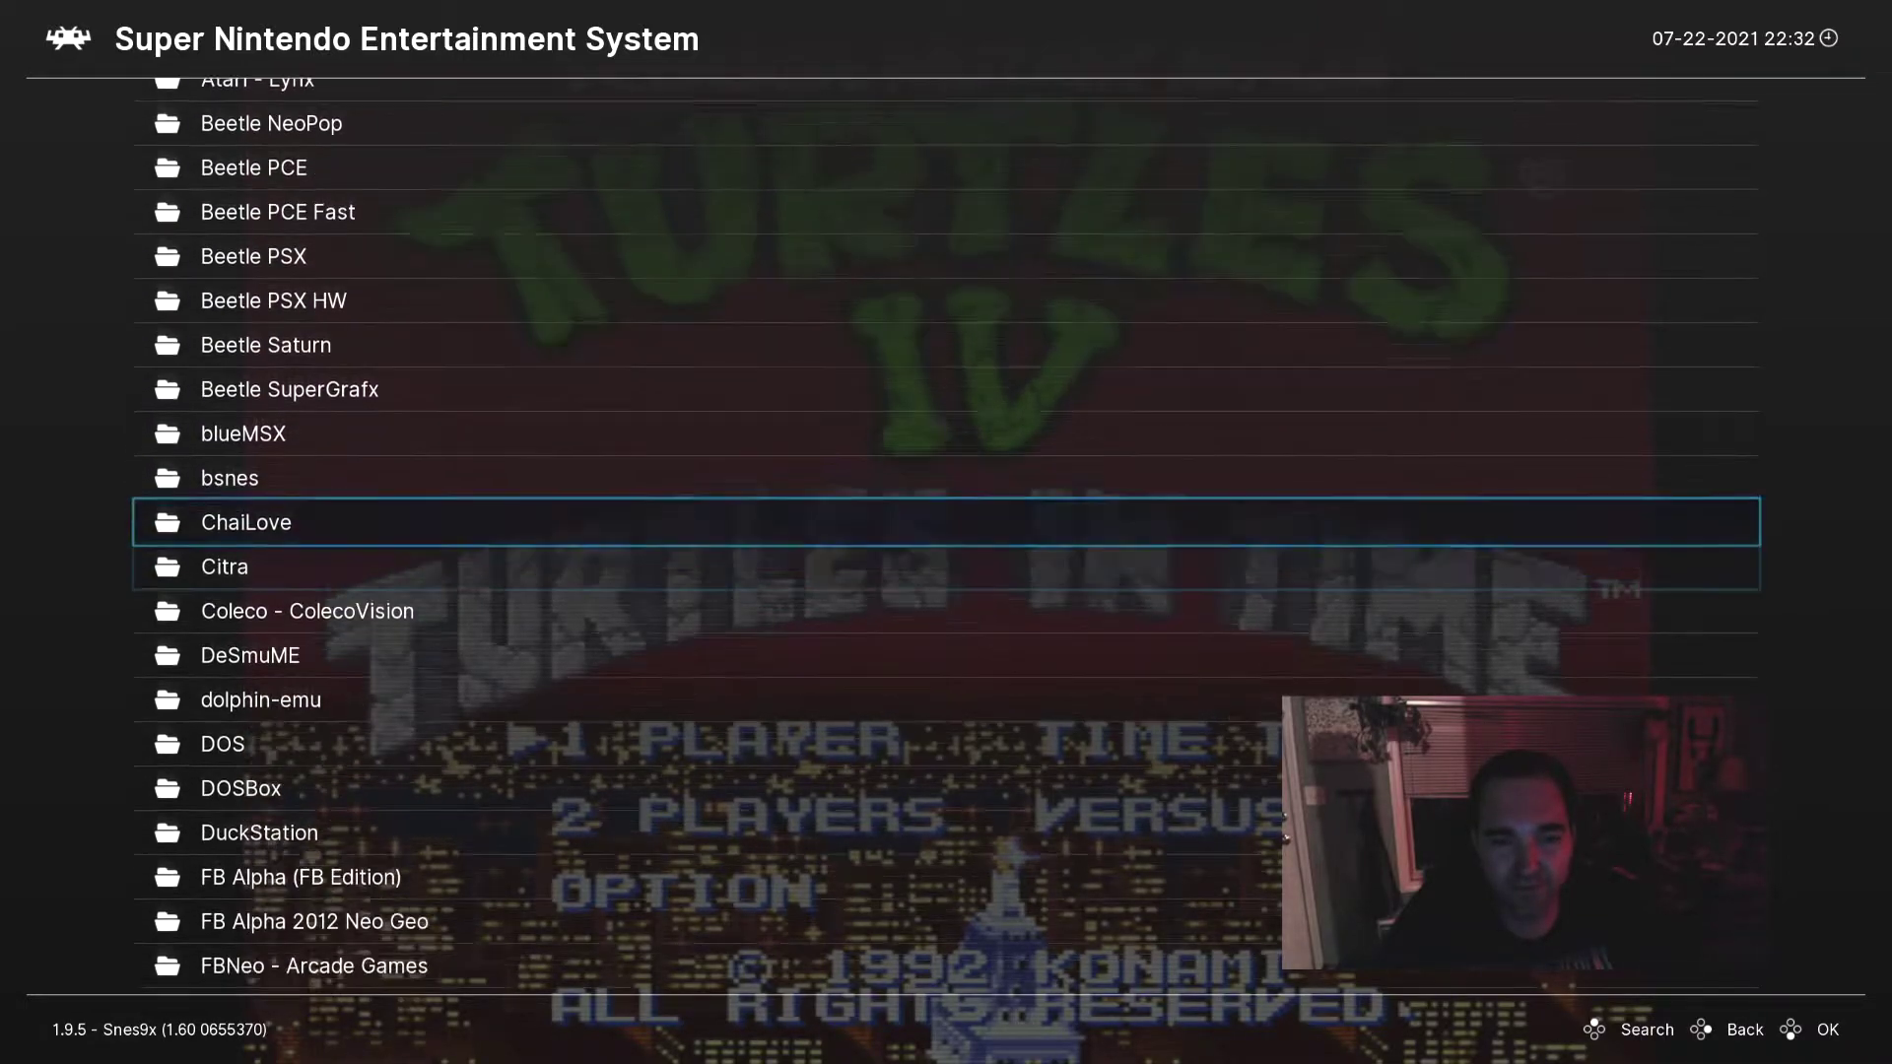
pyautogui.press('Down')
pyautogui.press('Down')
pyautogui.press('Down')
pyautogui.press('Down')
pyautogui.press('Down')
pyautogui.press('Down')
pyautogui.press('Down')
pyautogui.press('Down')
pyautogui.press('Down')
pyautogui.press('Down')
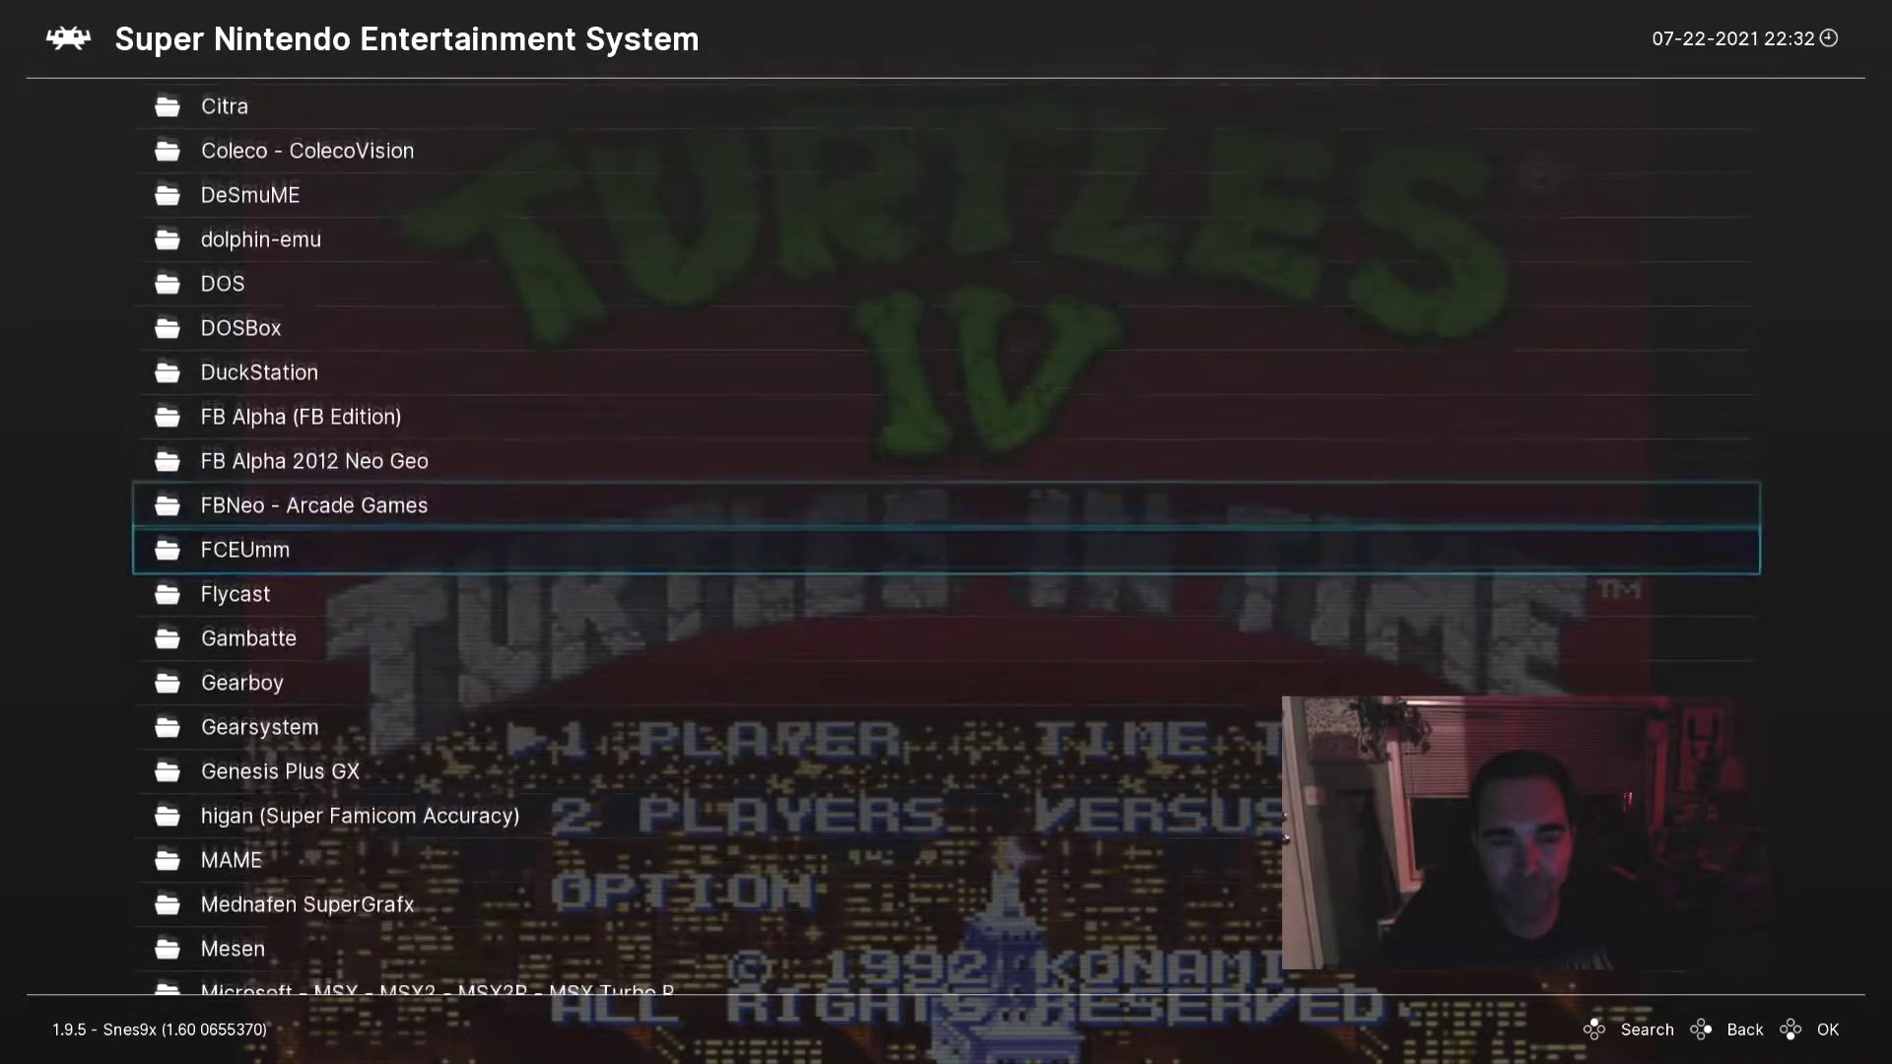
pyautogui.press('Down')
pyautogui.press('Down')
pyautogui.press('Down')
pyautogui.press('Down')
pyautogui.press('Down')
pyautogui.press('Down')
pyautogui.press('Down')
pyautogui.press('Down')
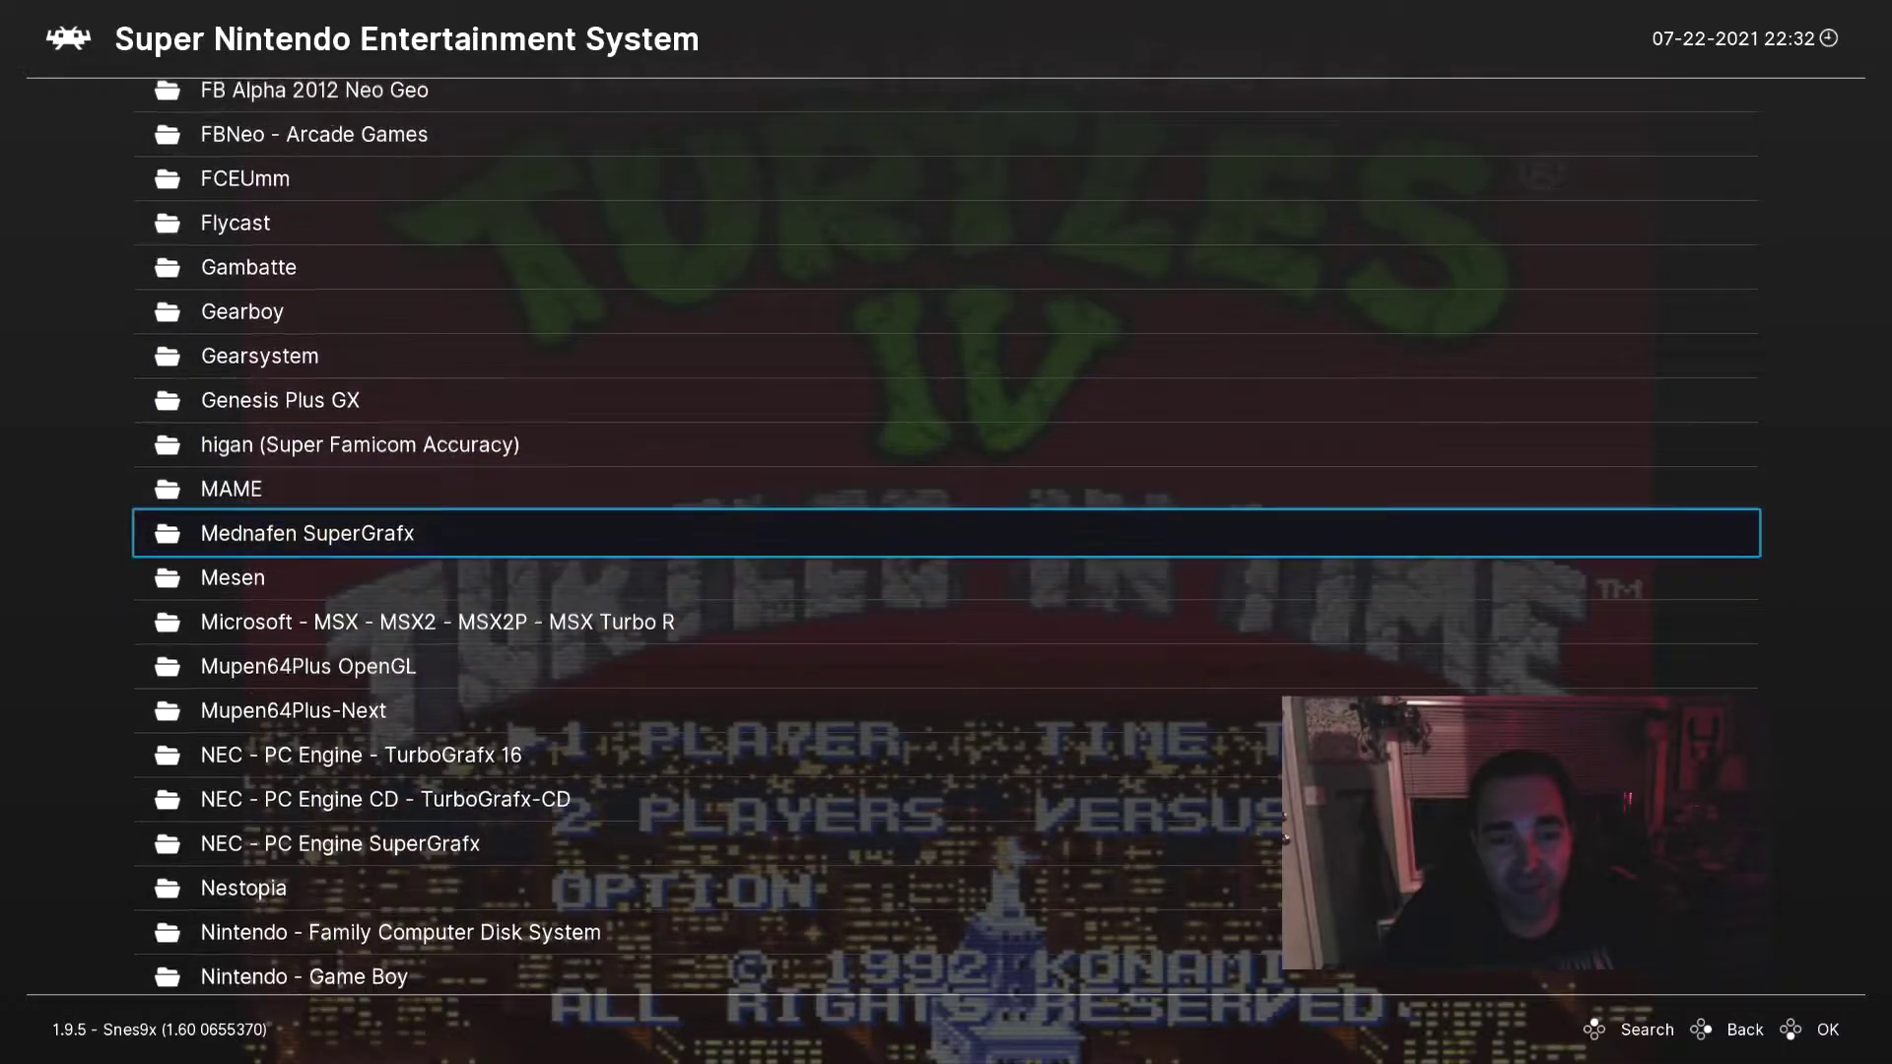
pyautogui.press('Down')
pyautogui.press('Down')
pyautogui.press('Down')
pyautogui.press('Down')
pyautogui.press('Down')
pyautogui.press('Down')
pyautogui.press('Down')
pyautogui.press('Down')
pyautogui.press('Down')
pyautogui.press('Down')
pyautogui.press('Down')
pyautogui.press('Down')
pyautogui.press('Down')
pyautogui.press('Down')
pyautogui.press('Down')
pyautogui.press('Down')
pyautogui.press('Down')
pyautogui.press('Down')
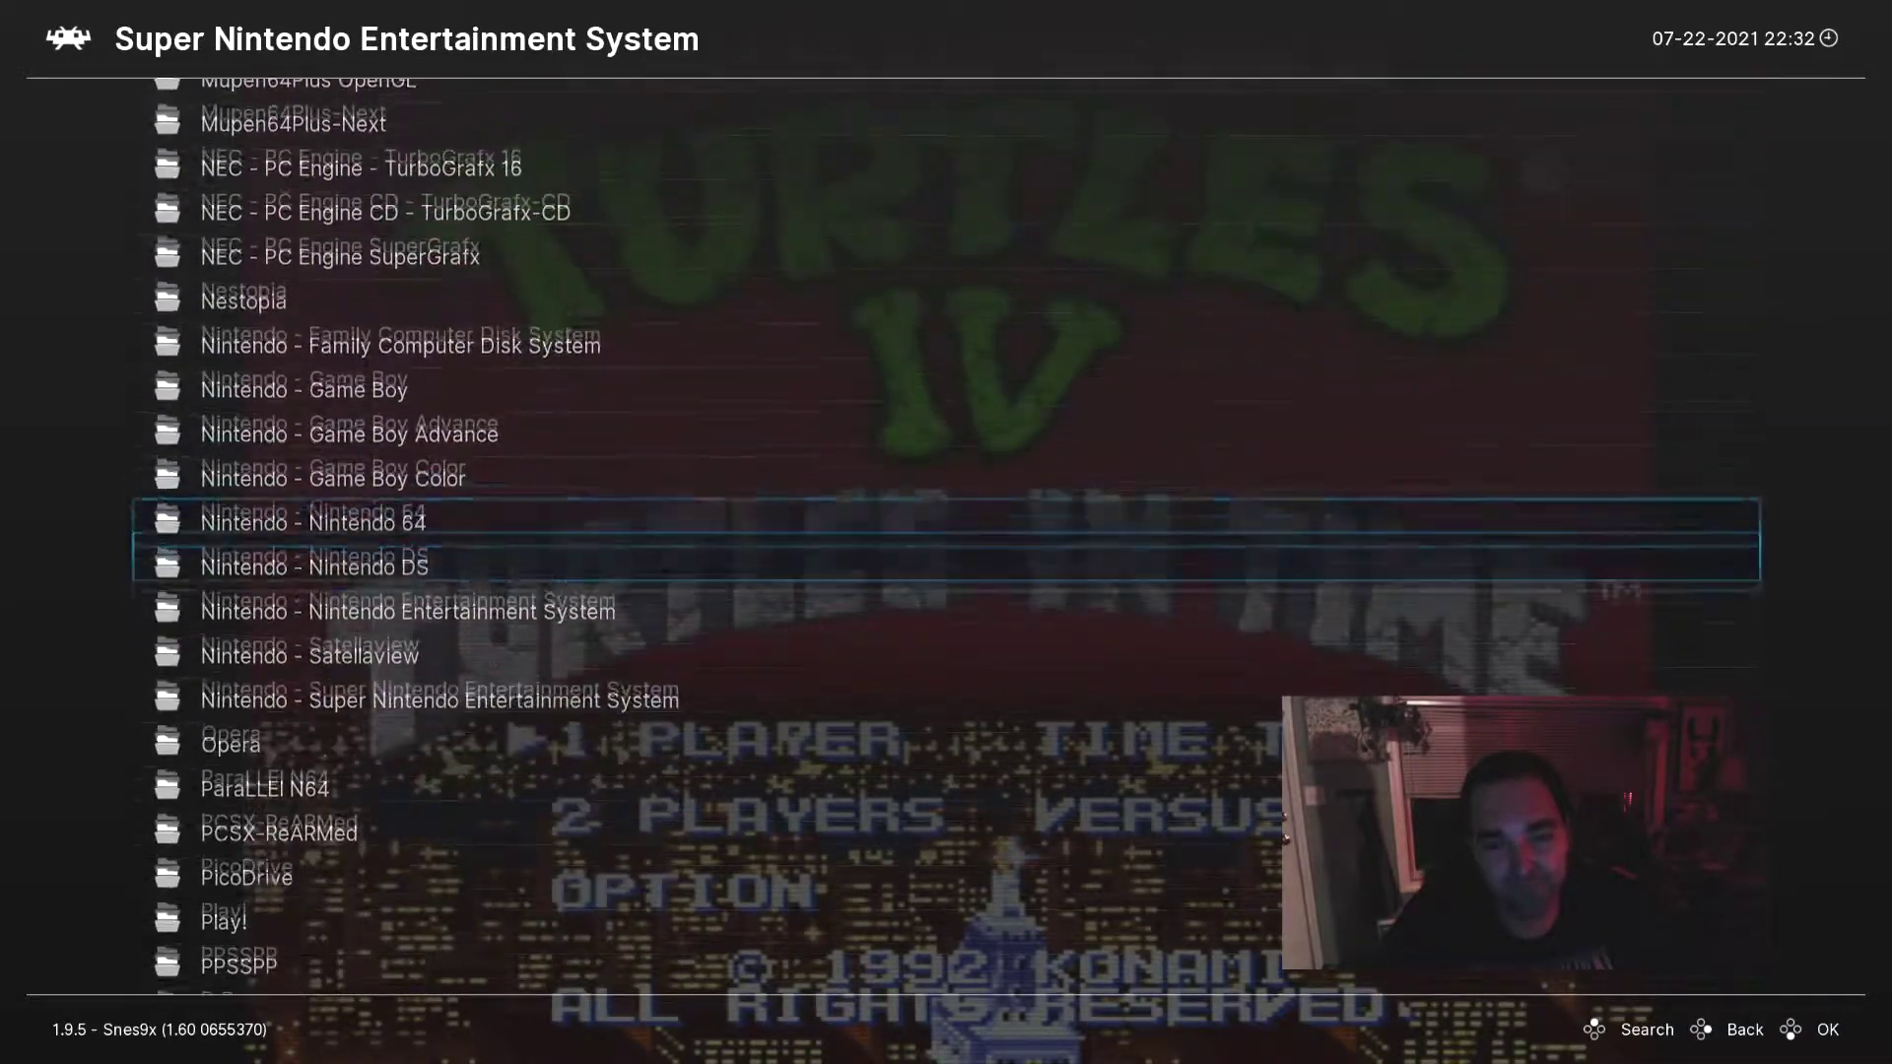
pyautogui.press('Down')
pyautogui.press('Down')
pyautogui.press('Down')
pyautogui.press('Down')
pyautogui.press('Down')
pyautogui.press('Down')
pyautogui.press('Down')
pyautogui.press('Down')
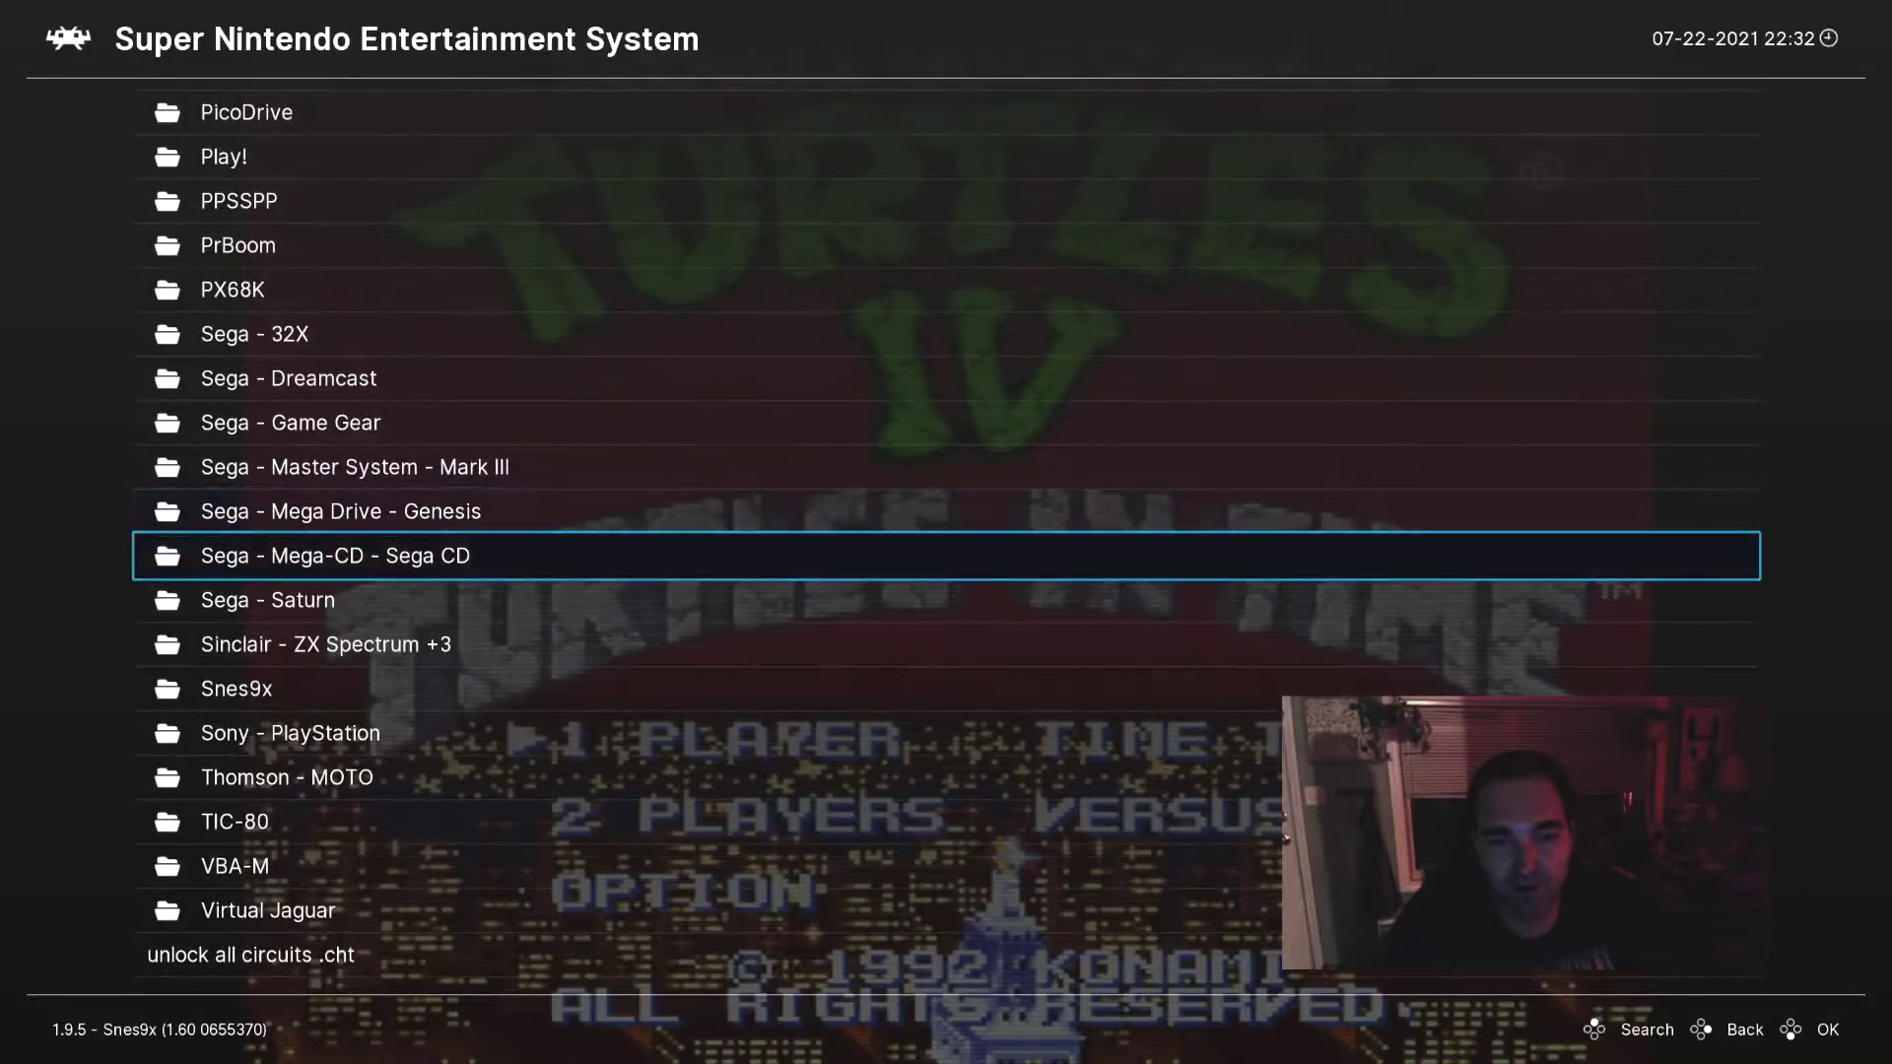
pyautogui.press('Up')
pyautogui.press('Up')
pyautogui.press('Up')
pyautogui.press('Up')
pyautogui.press('Up')
pyautogui.press('Up')
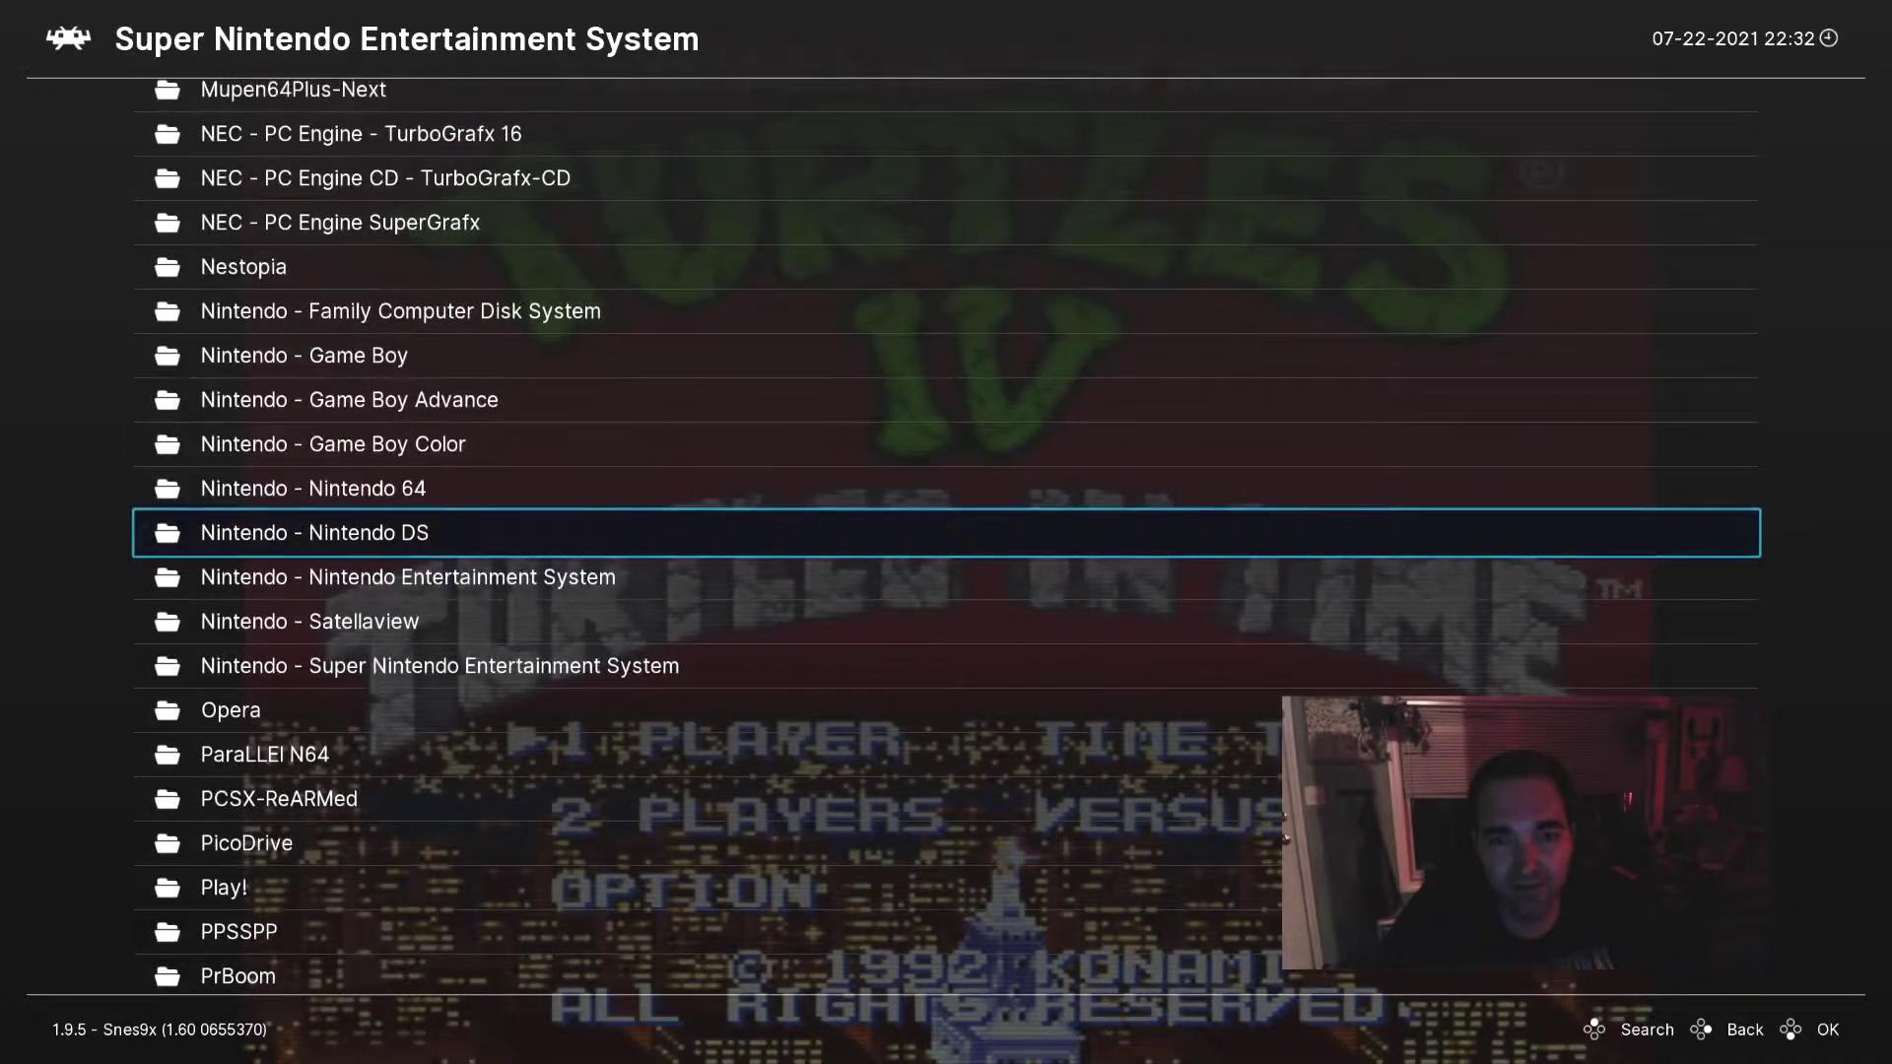
pyautogui.press('Down')
pyautogui.press('Down')
pyautogui.press('Down')
pyautogui.press('Return')
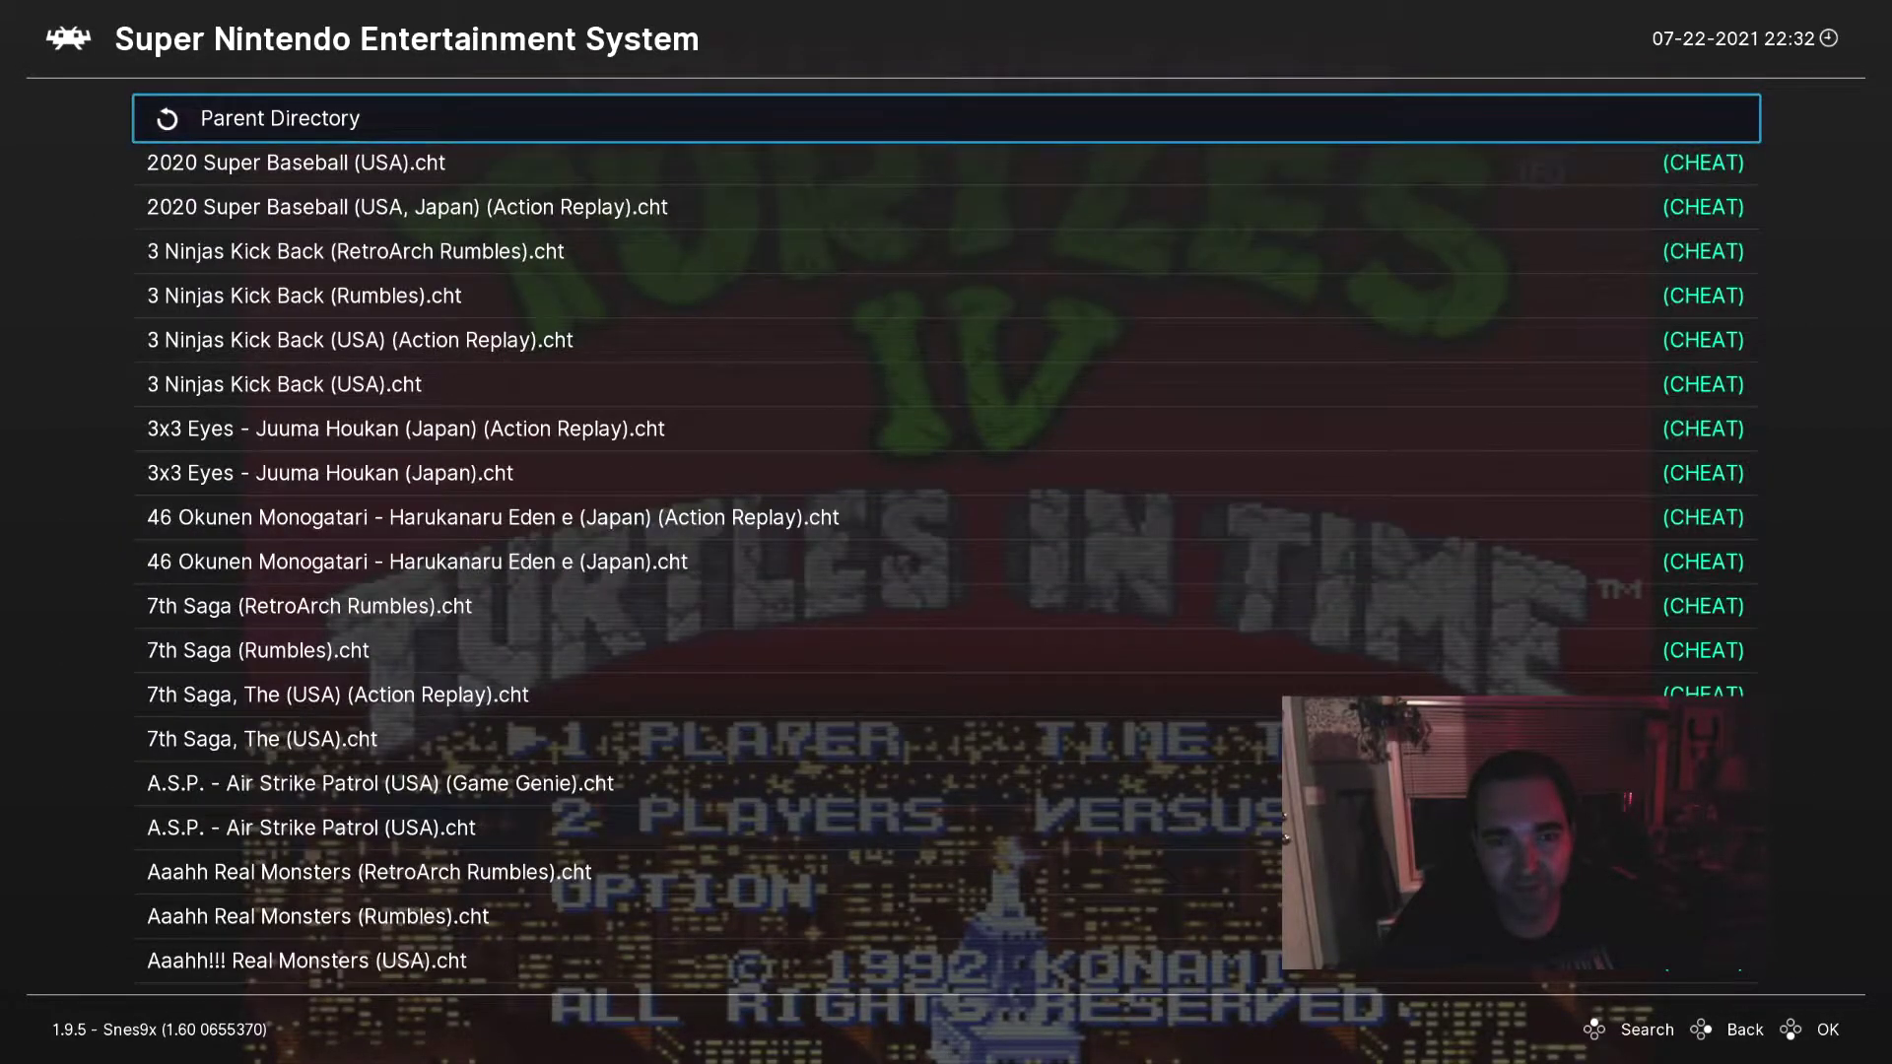
# Load the cheat file Teenage Mutant Ninja Turtles IV - Turtles in Time (USA).cht.
pyautogui.press('Down')
pyautogui.press('Down')
pyautogui.press('Down')
pyautogui.press('Down')
pyautogui.press('Down')
pyautogui.press('Down')
pyautogui.press('Down')
pyautogui.press('Down')
pyautogui.press('Down')
pyautogui.press('Down')
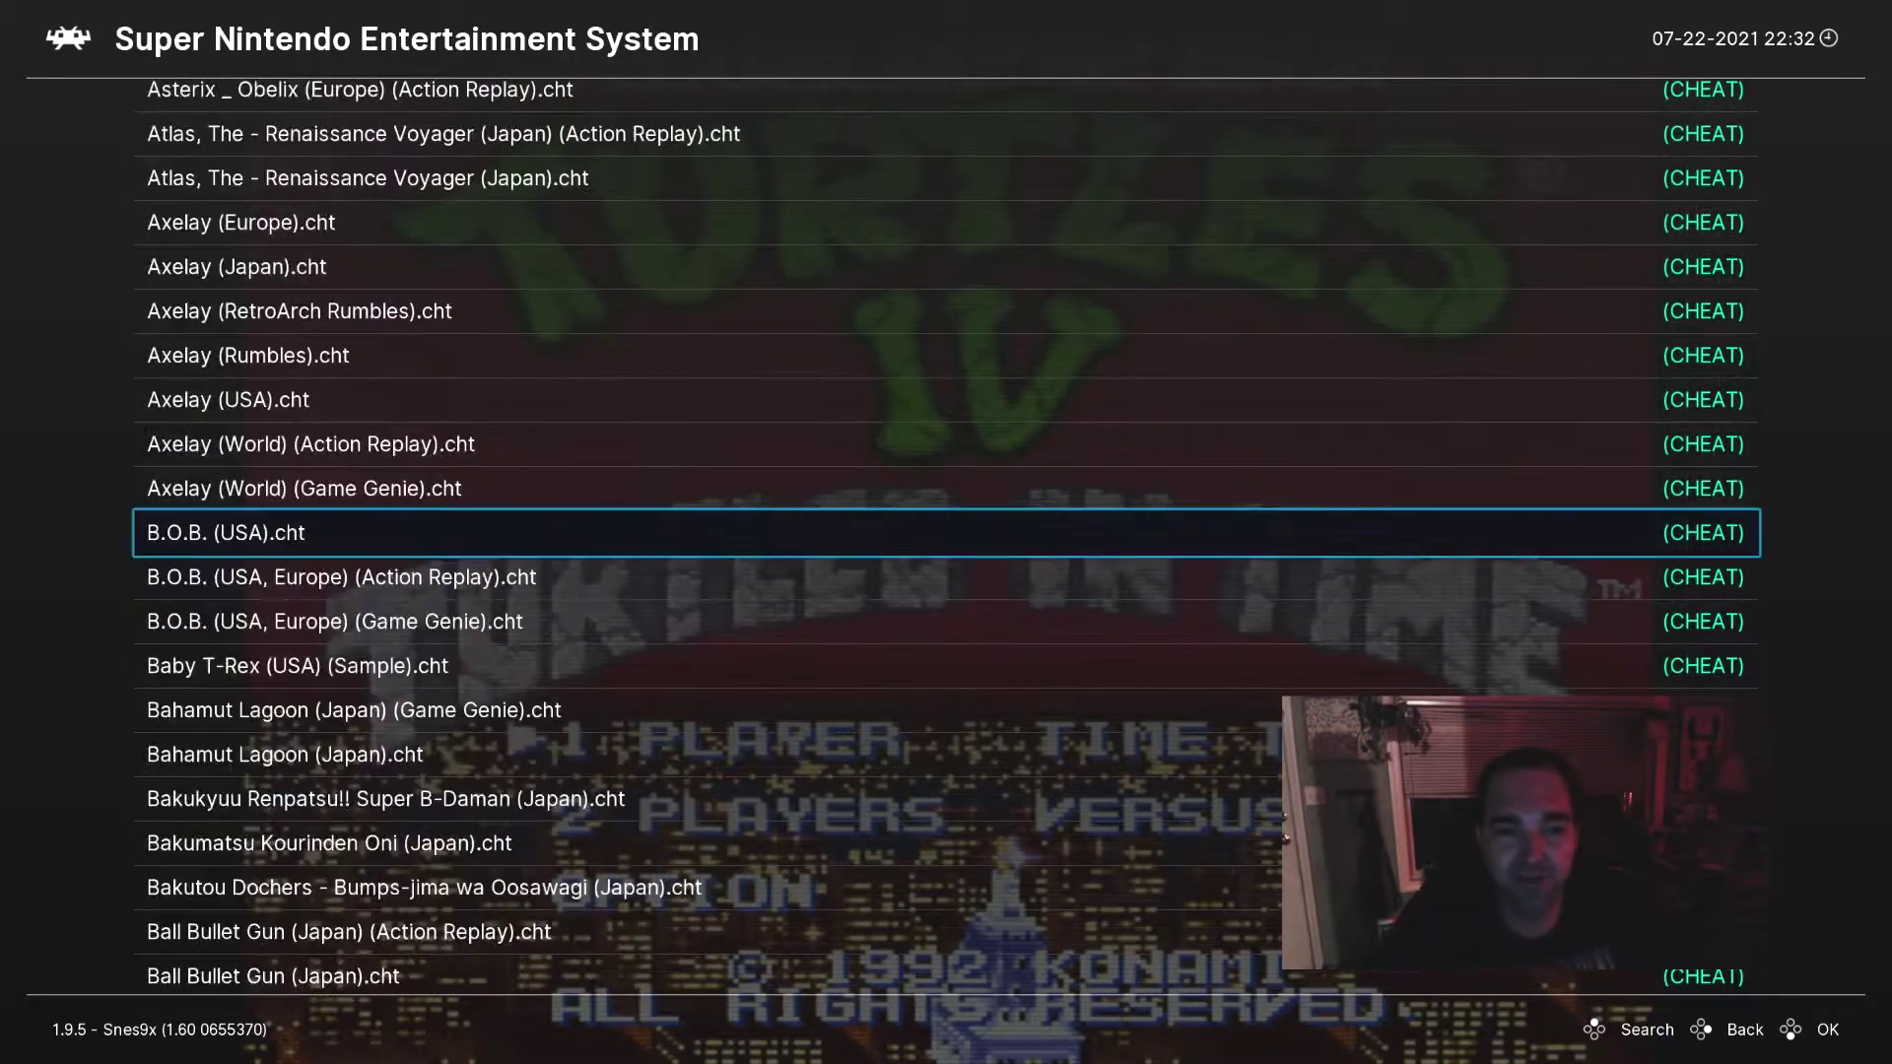
pyautogui.press('Down')
pyautogui.press('Down')
pyautogui.press('Down')
pyautogui.press('Down')
pyautogui.press('Down')
pyautogui.press('Down')
pyautogui.press('Down')
pyautogui.press('Down')
pyautogui.press('Down')
pyautogui.press('Down')
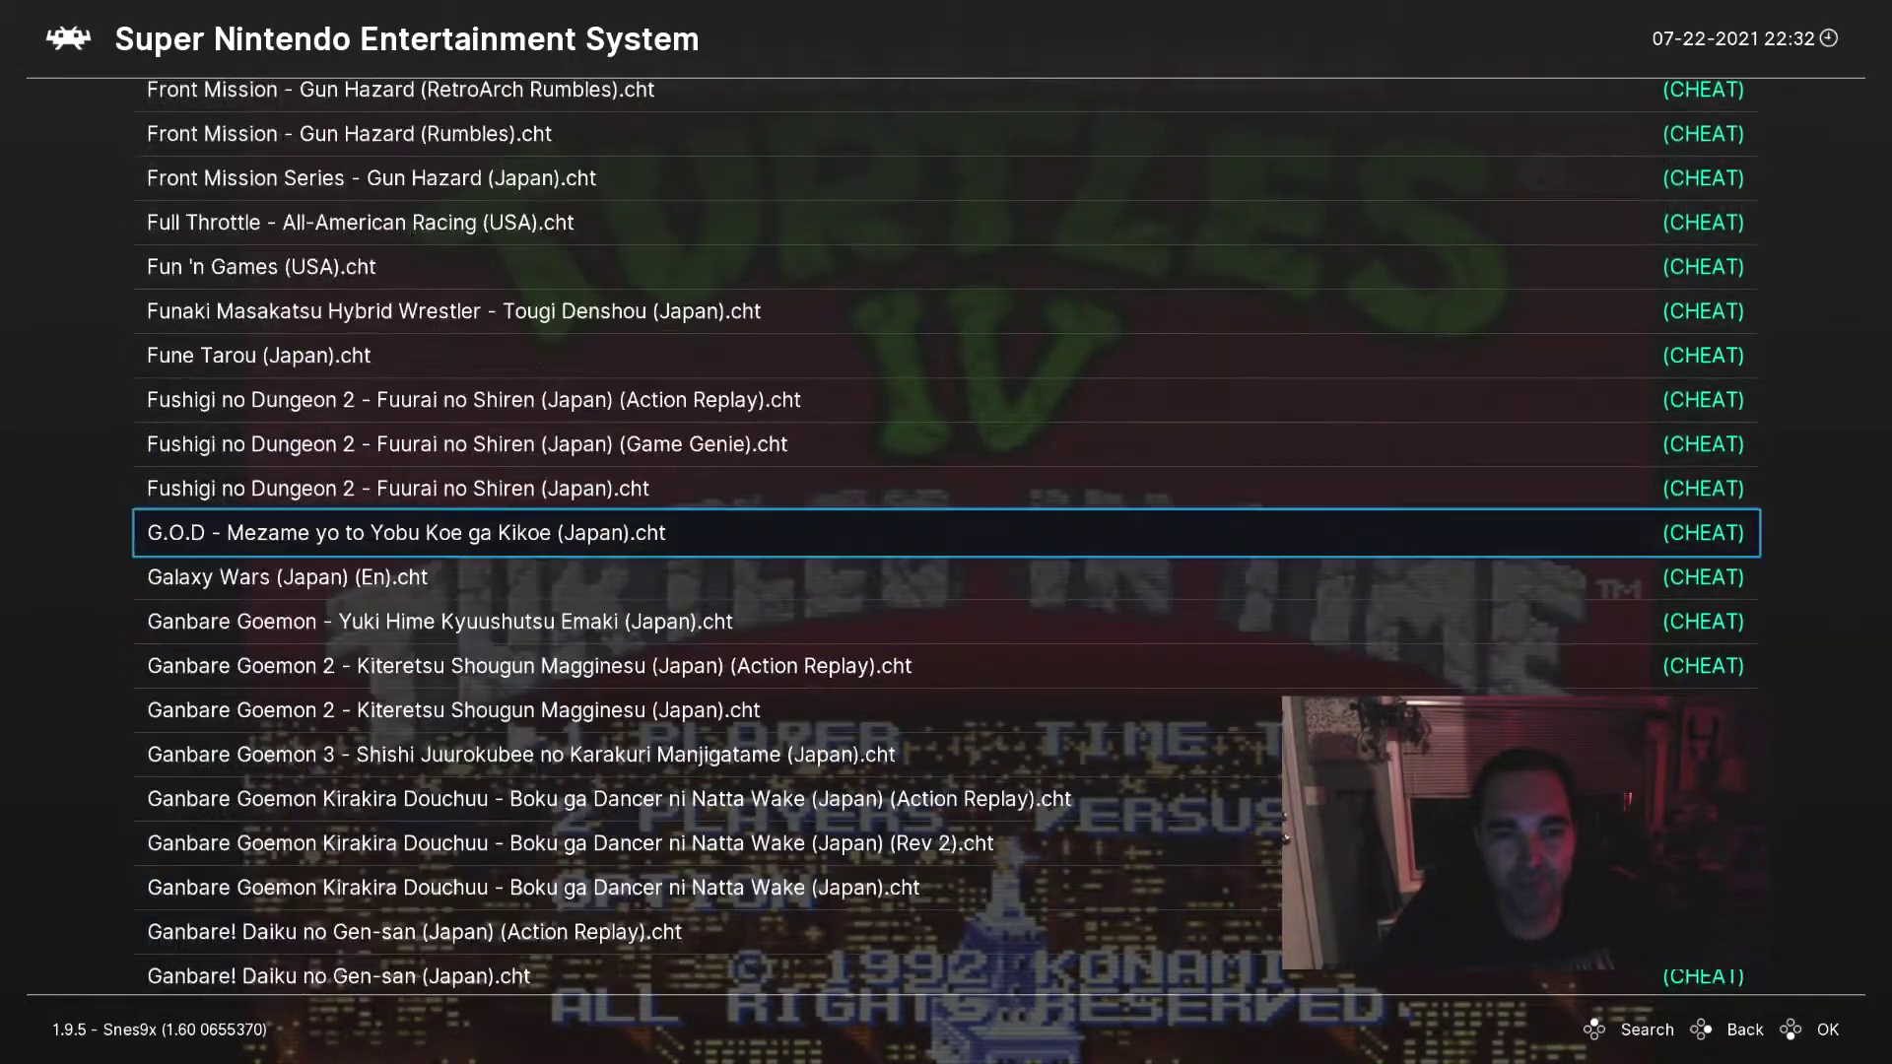
pyautogui.press('Down')
pyautogui.press('Down')
pyautogui.press('Down')
pyautogui.press('Down')
pyautogui.press('Down')
pyautogui.press('Down')
pyautogui.press('Down')
pyautogui.press('Down')
pyautogui.press('Down')
pyautogui.press('Down')
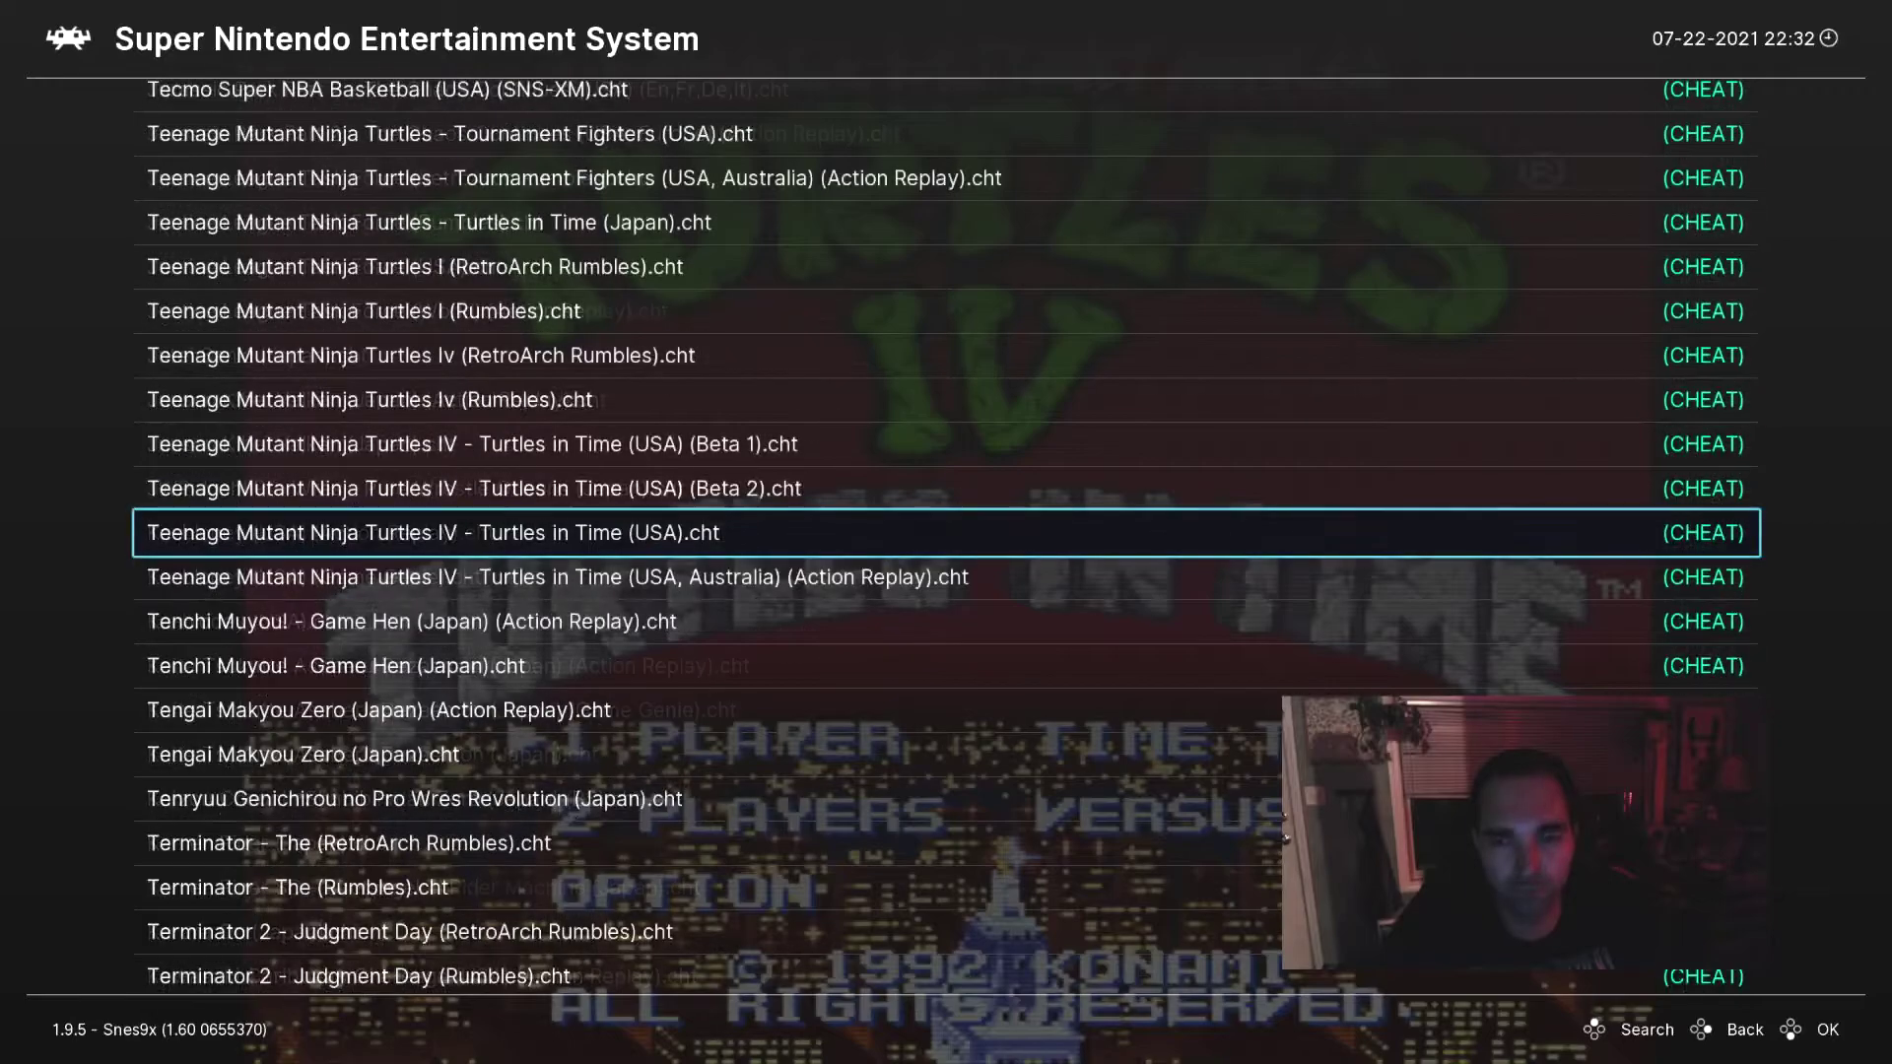
pyautogui.press('Return')
# Turn on Cheat #1: Totally Invincible in the loaded cheat list.
pyautogui.press('Down')
pyautogui.press('Down')
pyautogui.press('Down')
pyautogui.press('Down')
pyautogui.press('Down')
pyautogui.press('Down')
pyautogui.press('Down')
pyautogui.press('Down')
pyautogui.press('Down')
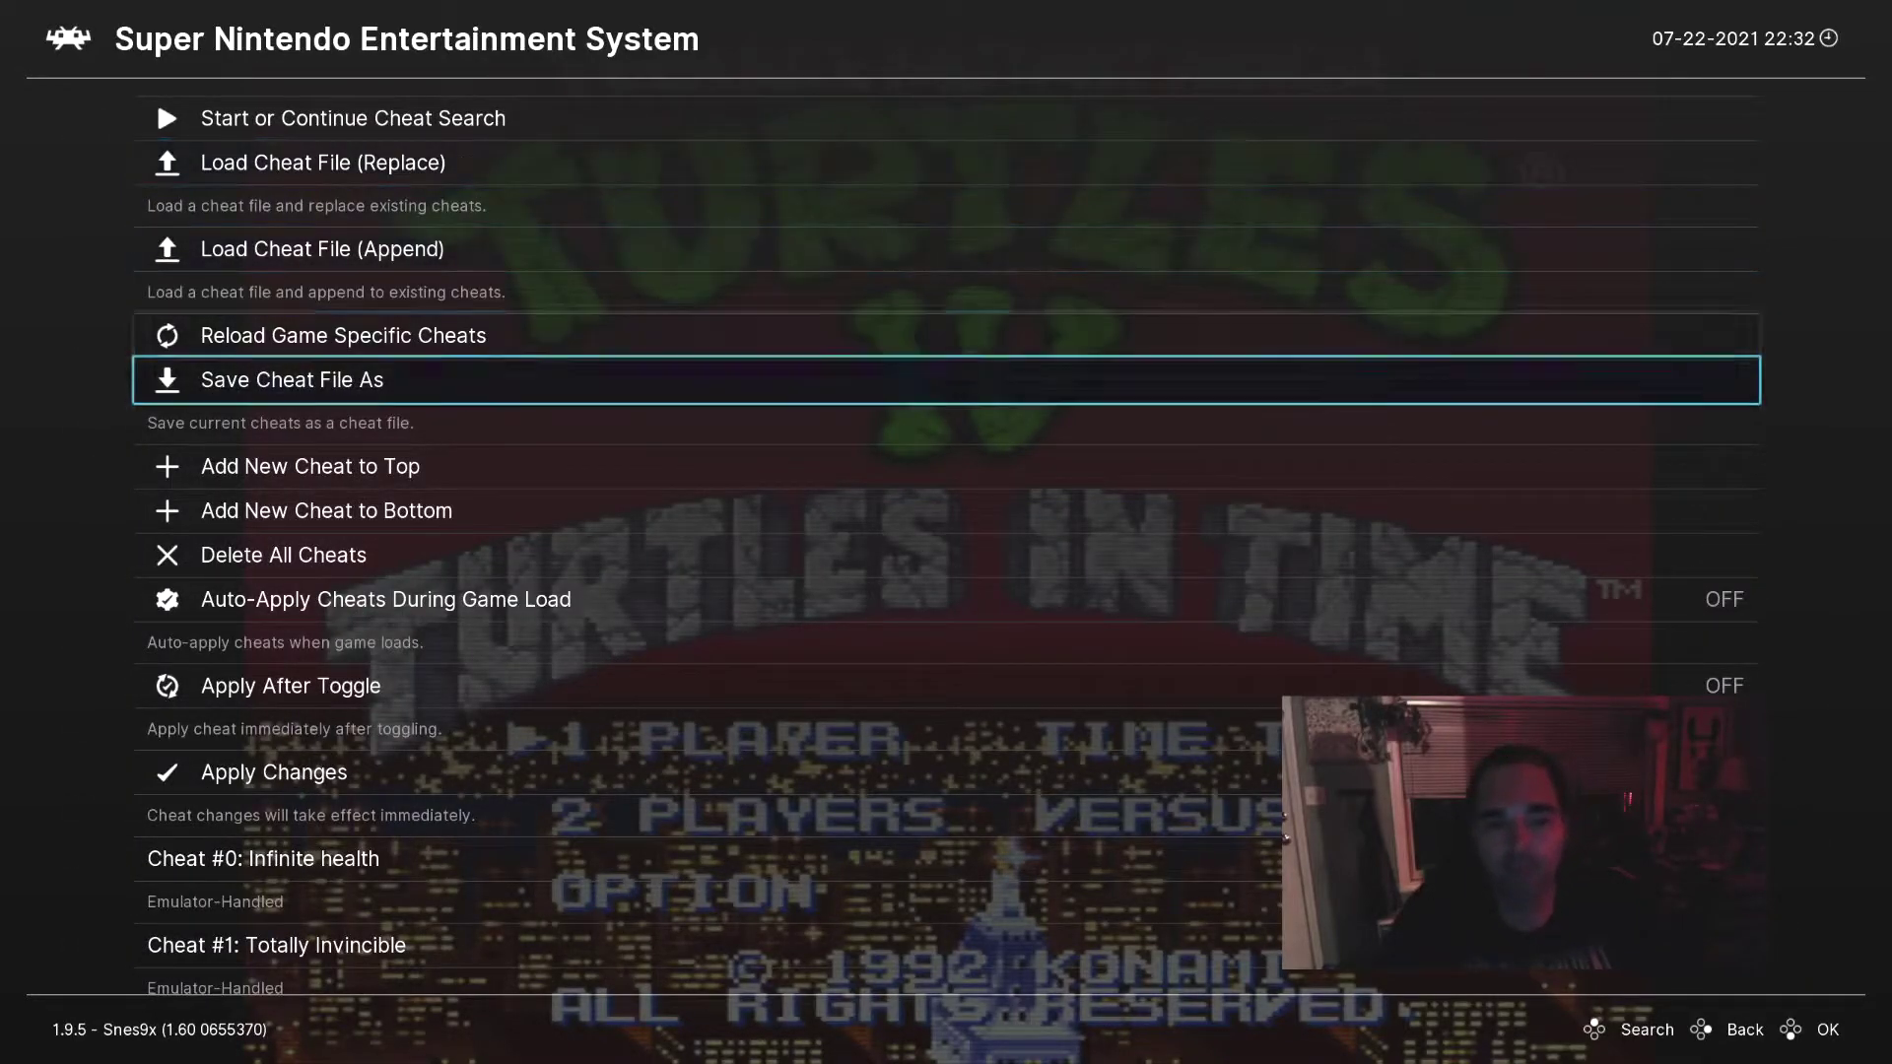
pyautogui.press('Down')
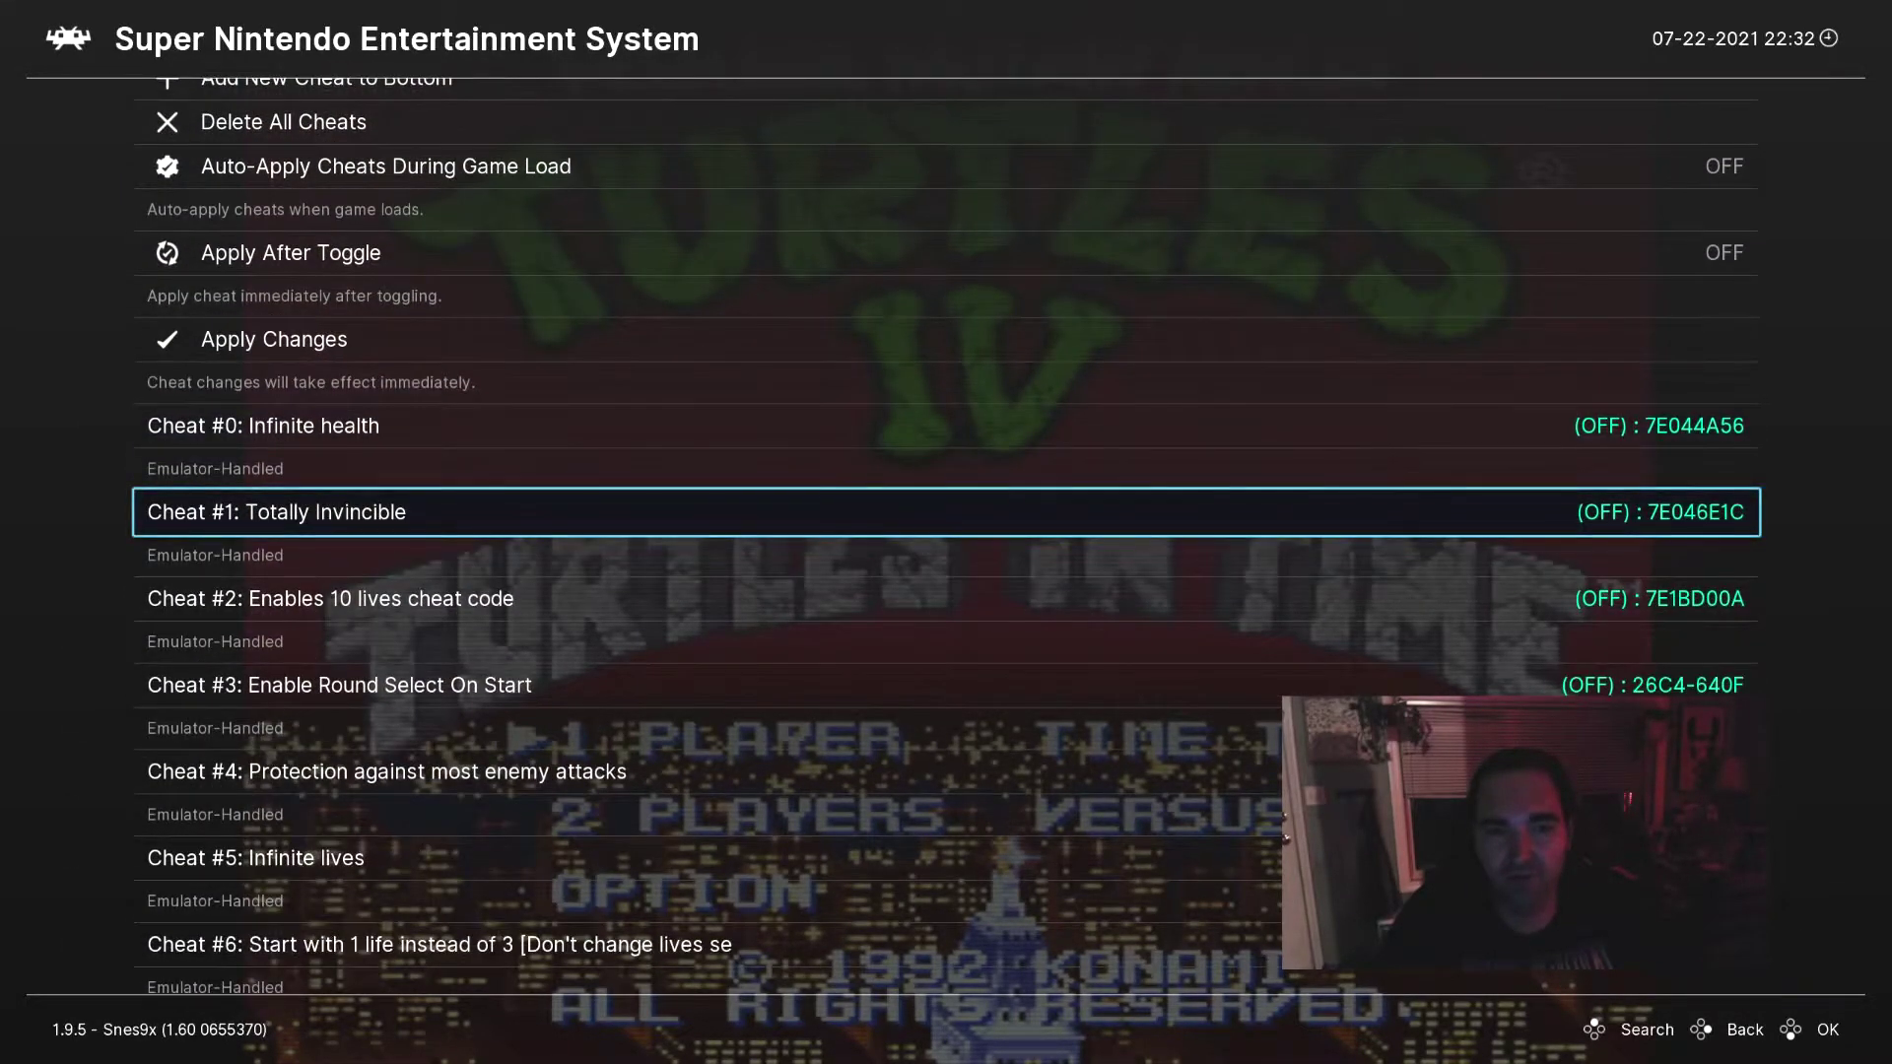
pyautogui.press('Up')
pyautogui.press('Down')
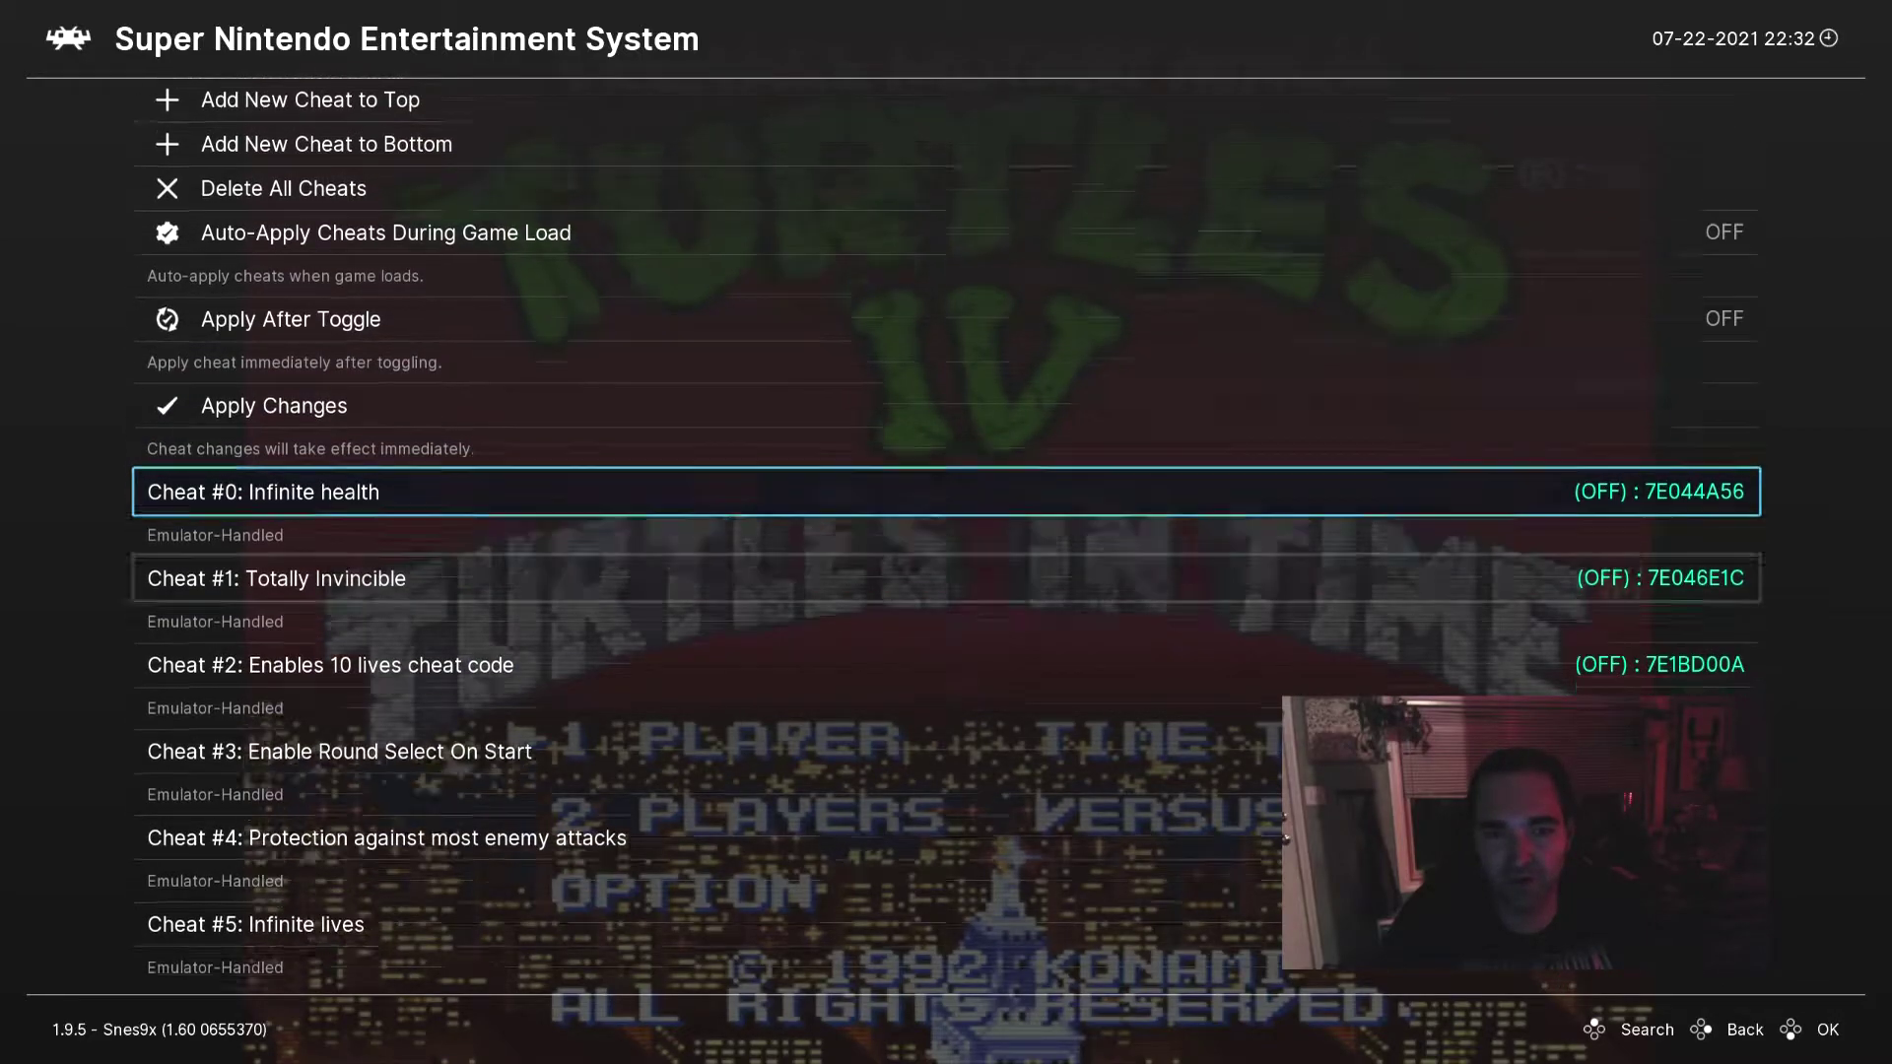
pyautogui.press('Down')
pyautogui.press('Down')
pyautogui.press('Down')
pyautogui.press('Down')
pyautogui.press('Down')
pyautogui.press('Down')
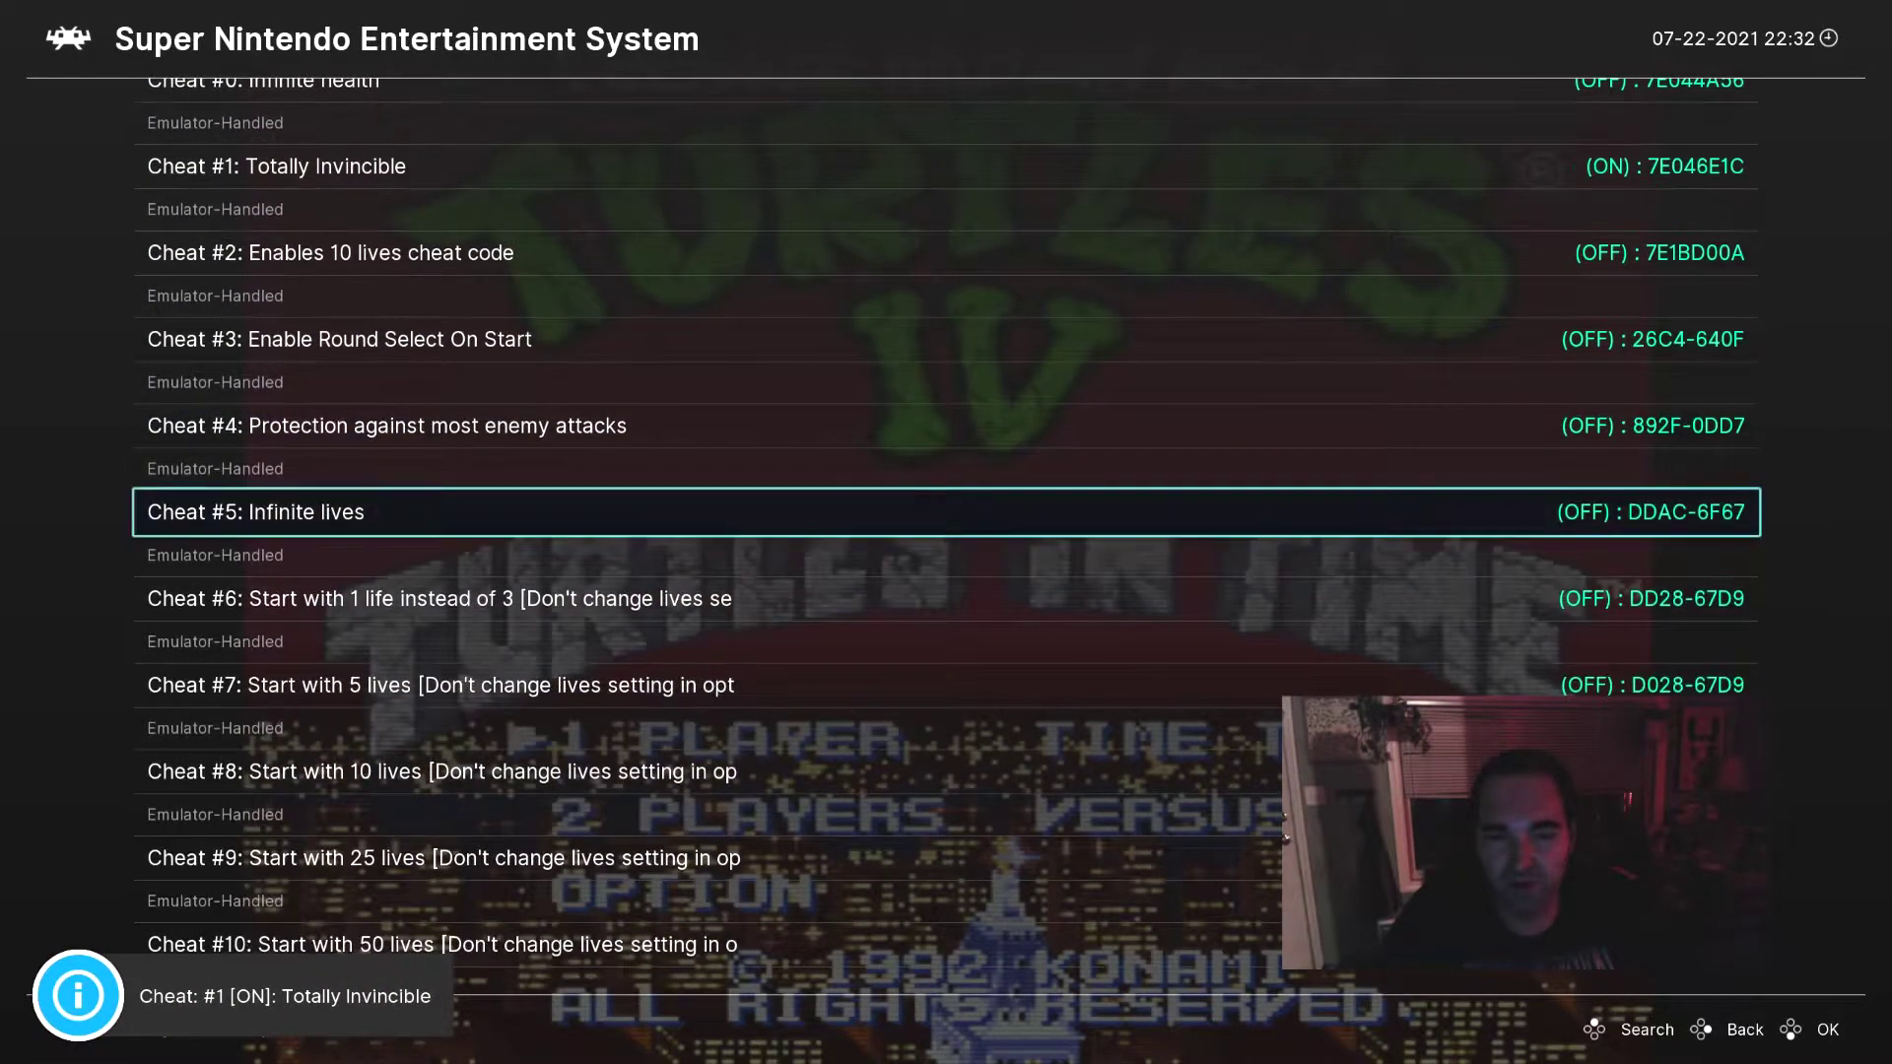
# Turn on Cheat #12: Start with 100 lives in the loaded cheat list.
pyautogui.press('Down')
pyautogui.press('Down')
pyautogui.press('Down')
pyautogui.press('Down')
pyautogui.press('Down')
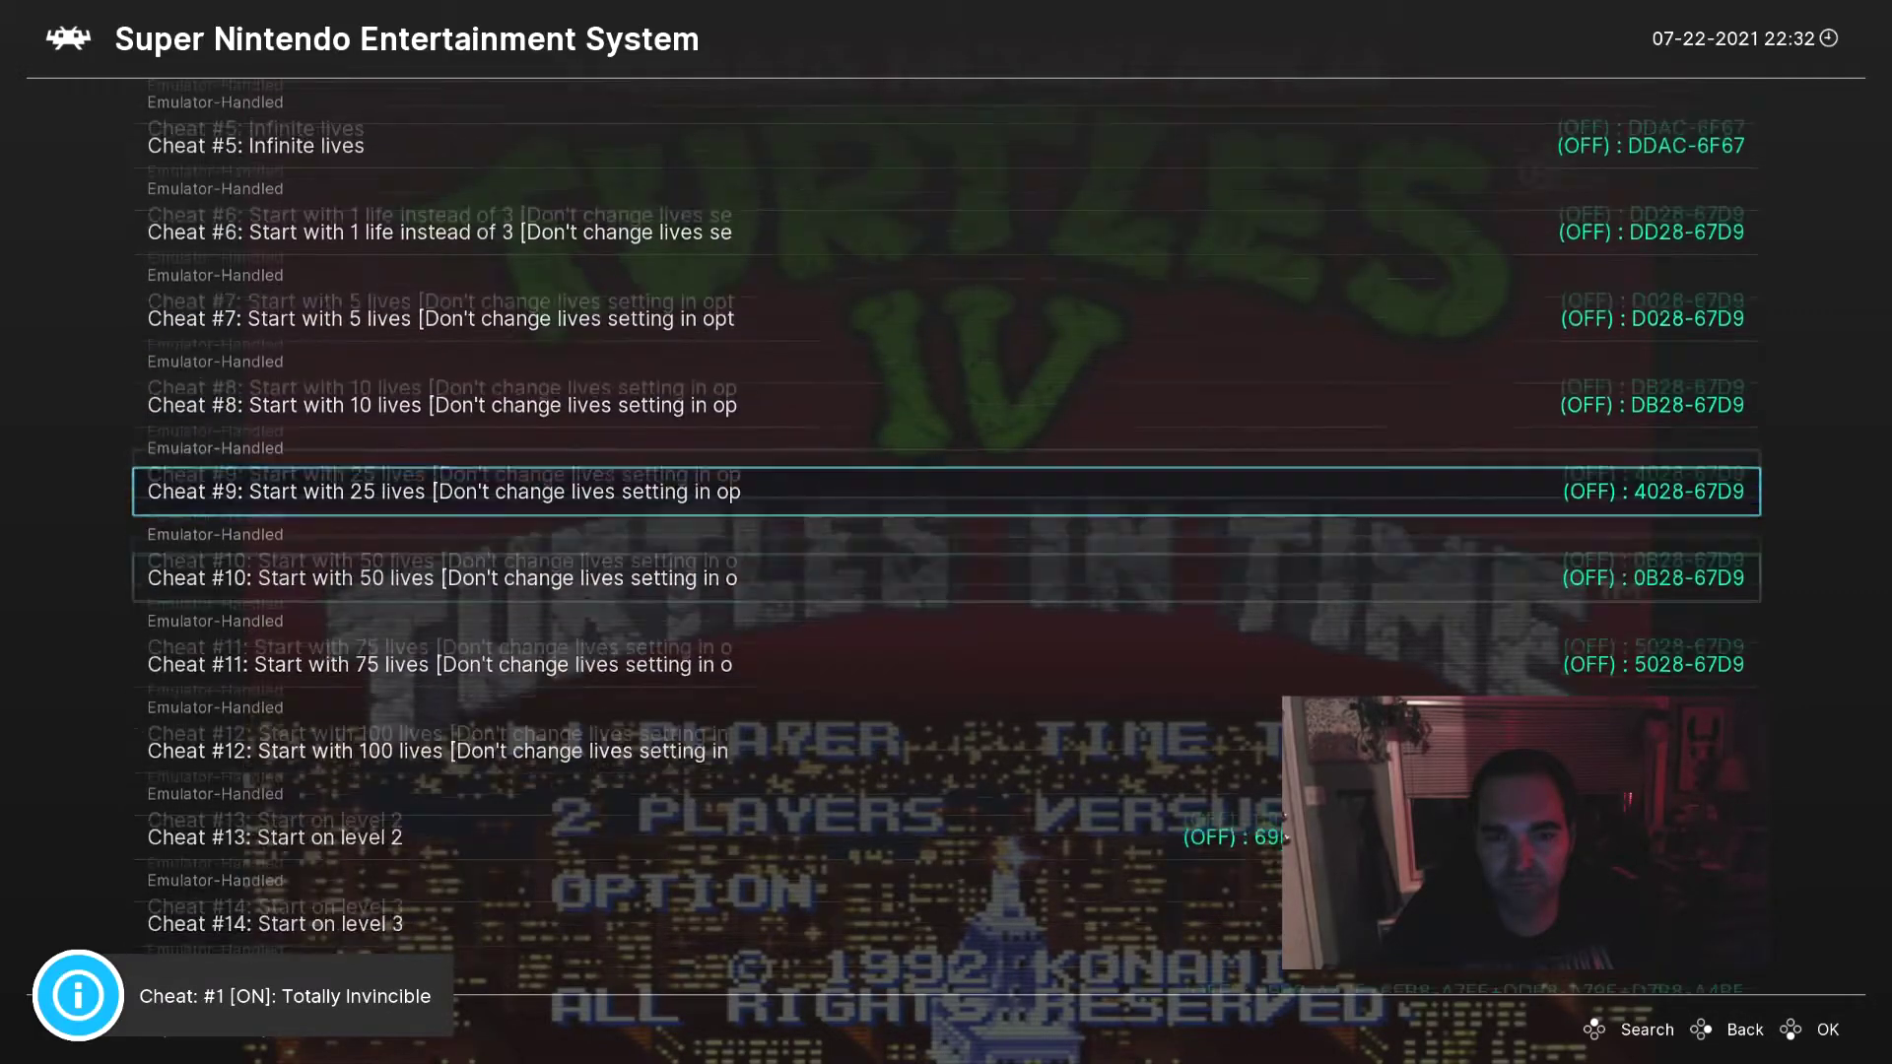
pyautogui.press('Down')
pyautogui.press('Down')
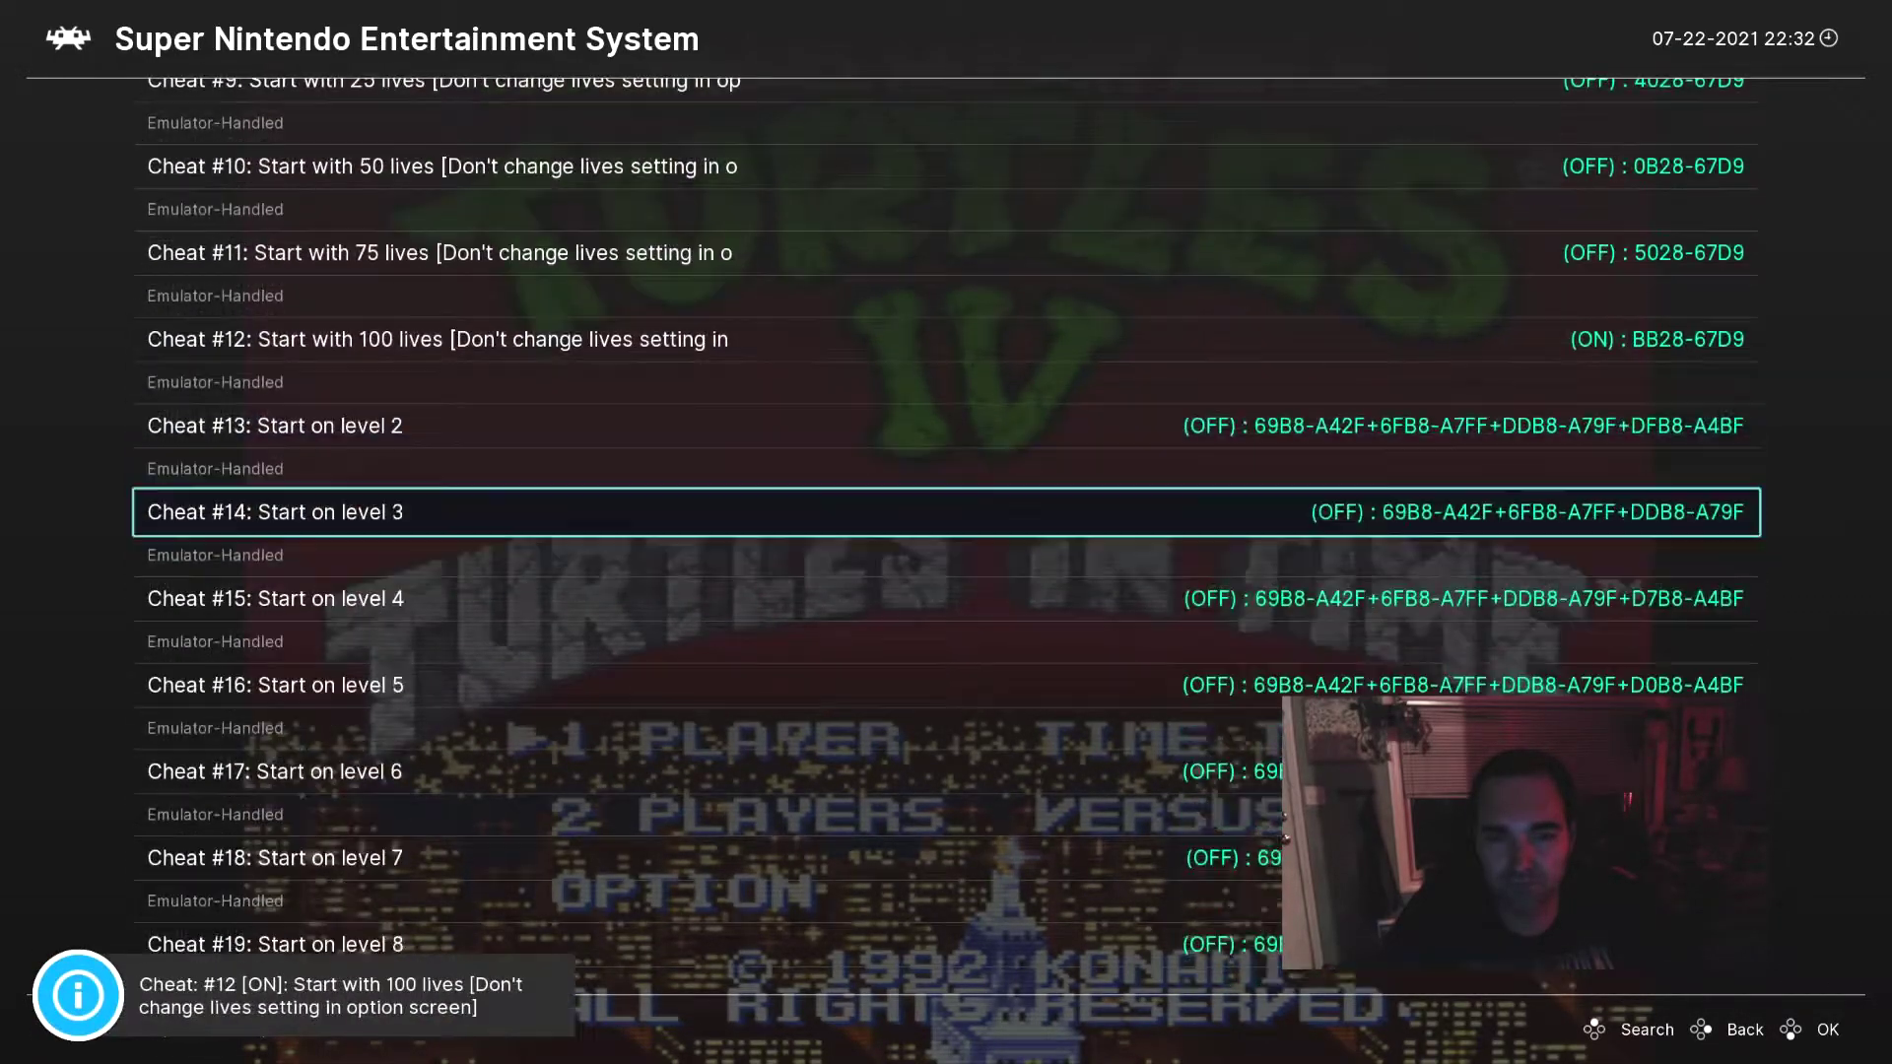
# Turn on Cheat #16: Start on level 5 in the loaded cheat list.
pyautogui.press('Down')
pyautogui.press('Down')
pyautogui.press('Right')
# Apply the cheat changes so the enabled cheats take effect in the running game.
pyautogui.press('Up')
pyautogui.press('Up')
pyautogui.press('Up')
pyautogui.press('Up')
pyautogui.press('Up')
pyautogui.press('Up')
pyautogui.press('Up')
pyautogui.press('Up')
pyautogui.press('Up')
pyautogui.press('Up')
pyautogui.press('Up')
pyautogui.press('Up')
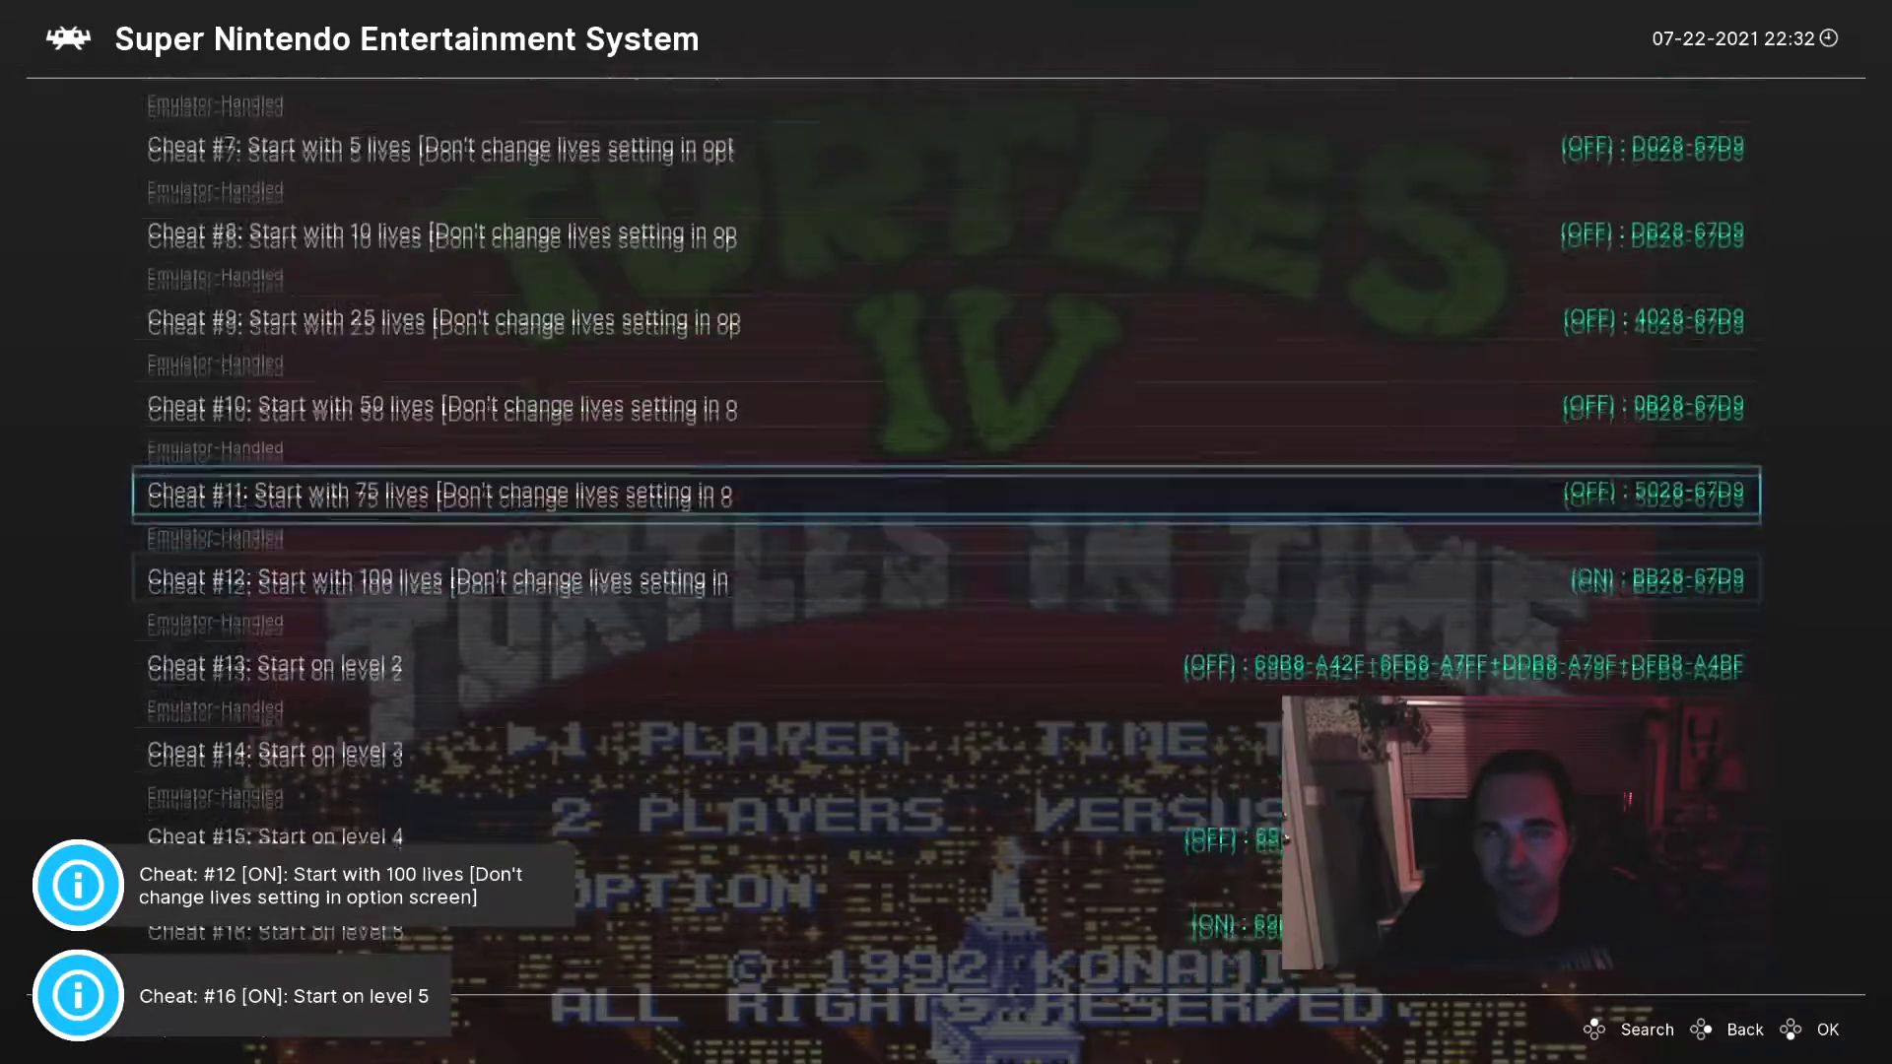
pyautogui.press('Up')
pyautogui.press('Up')
pyautogui.press('Up')
pyautogui.press('Up')
pyautogui.press('Up')
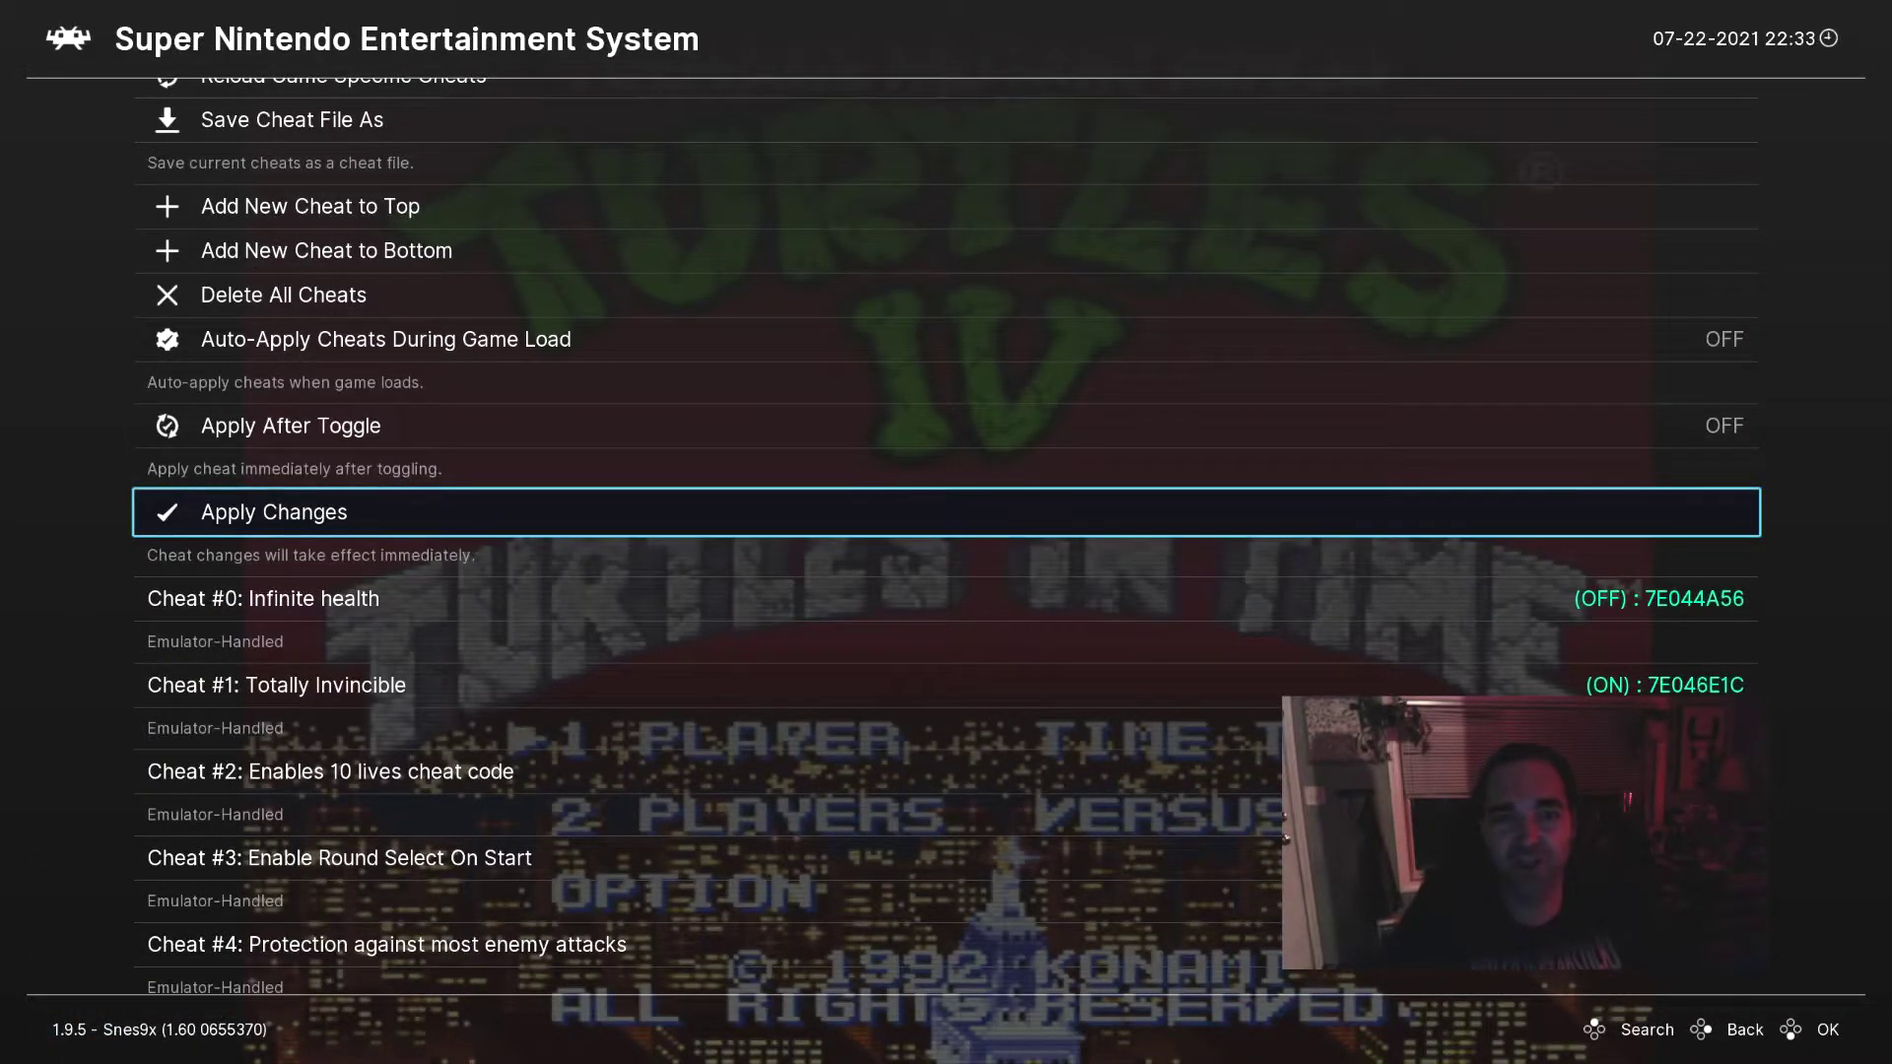
pyautogui.press('Up')
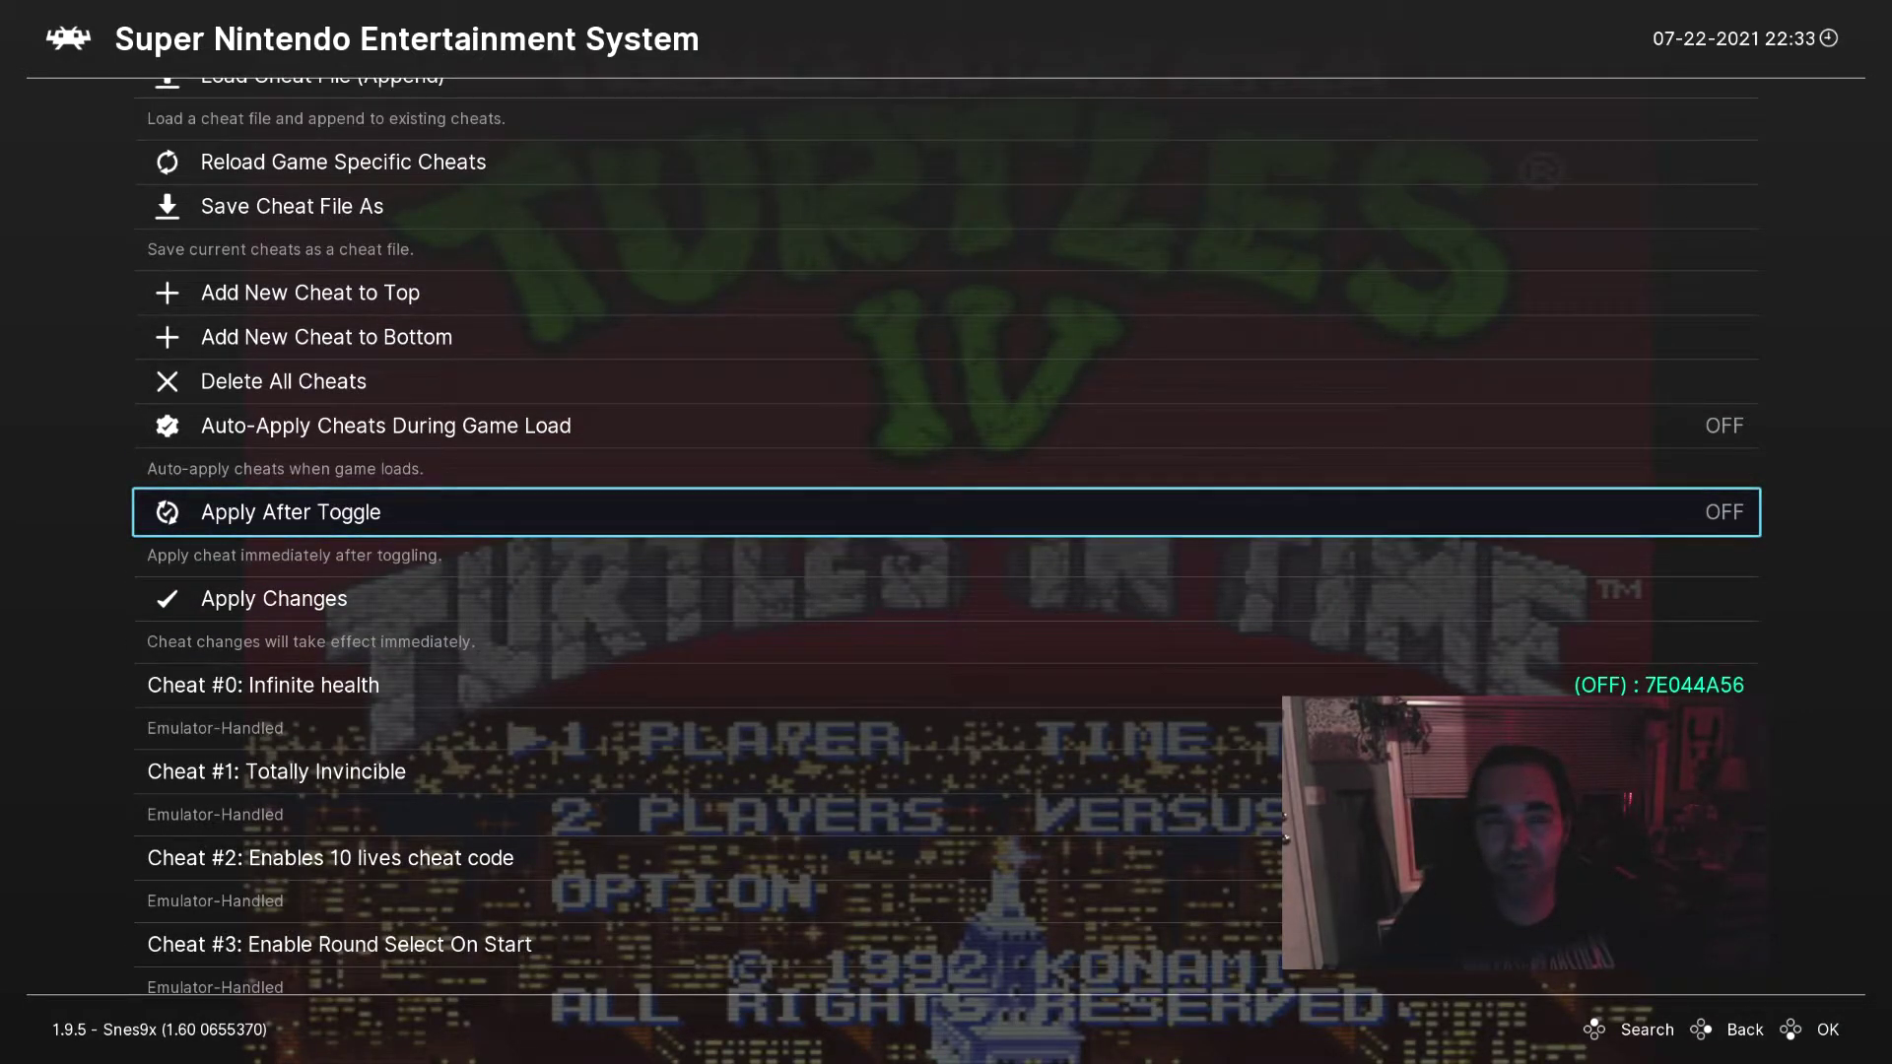
pyautogui.press('Down')
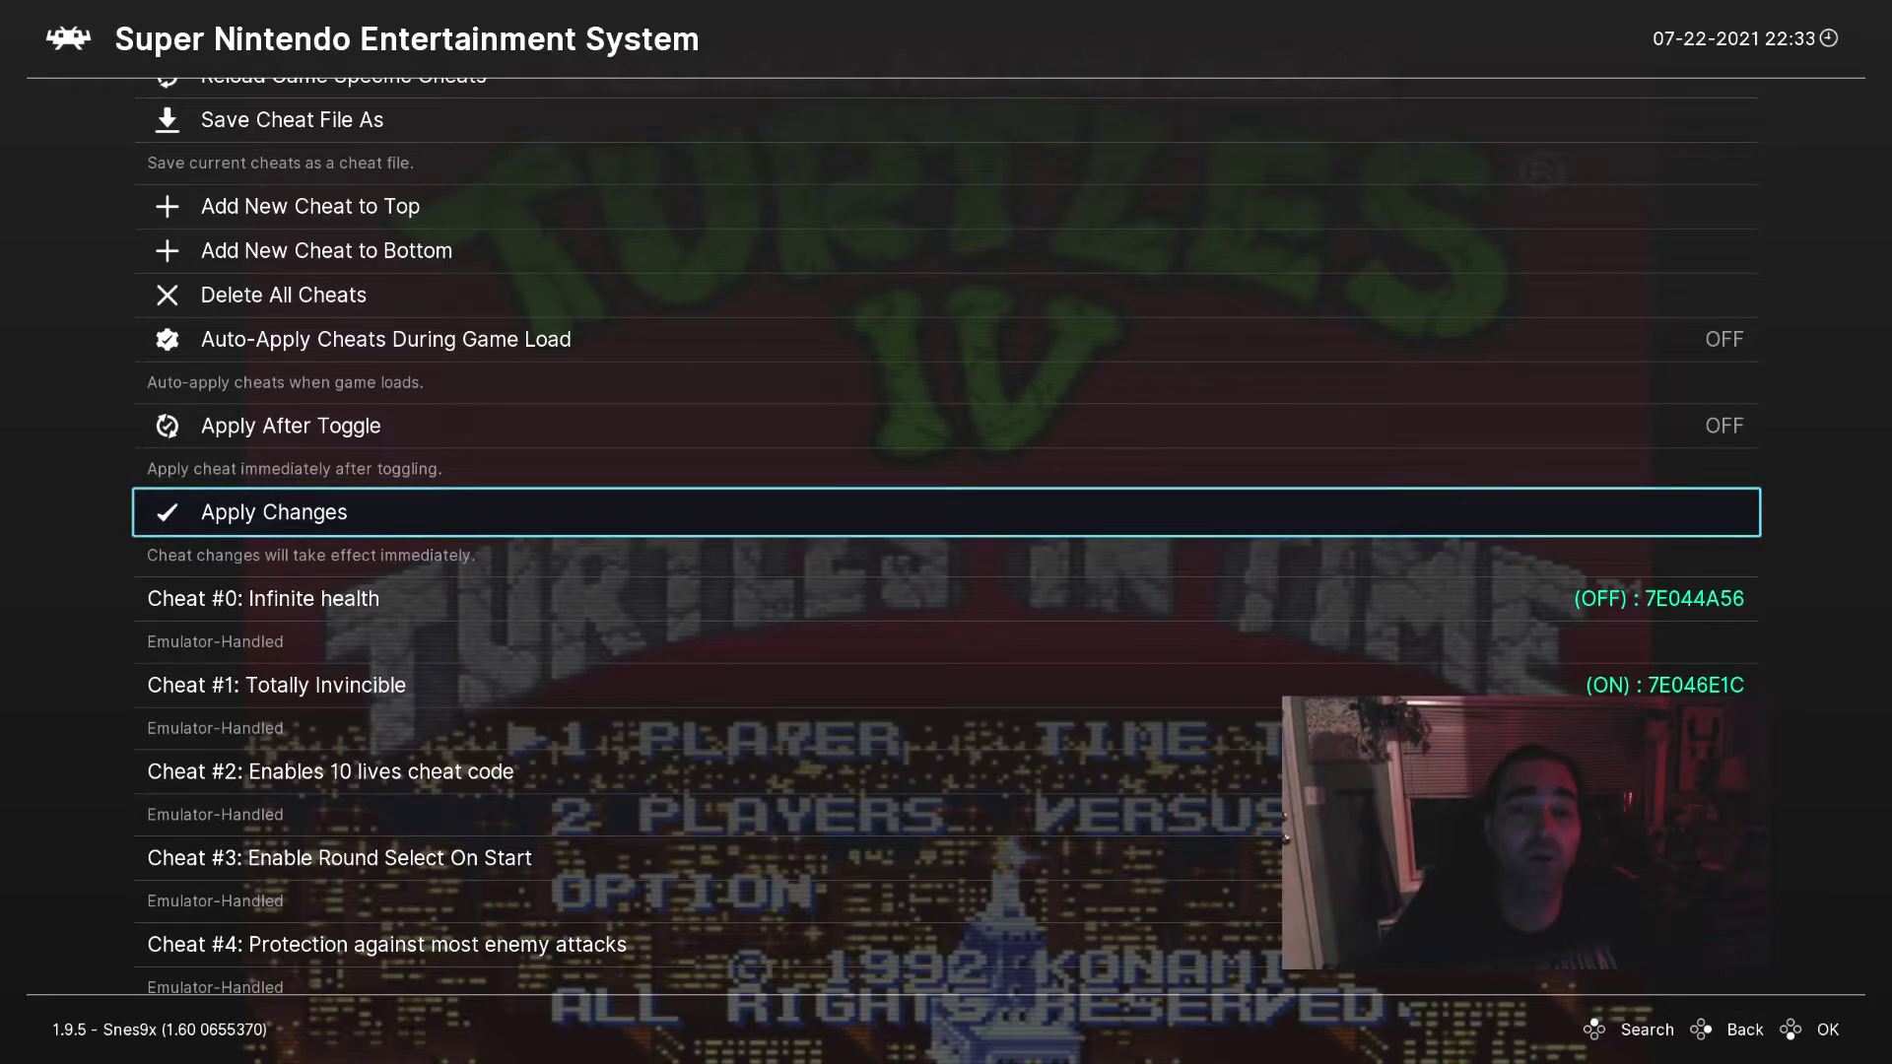
pyautogui.press('Return')
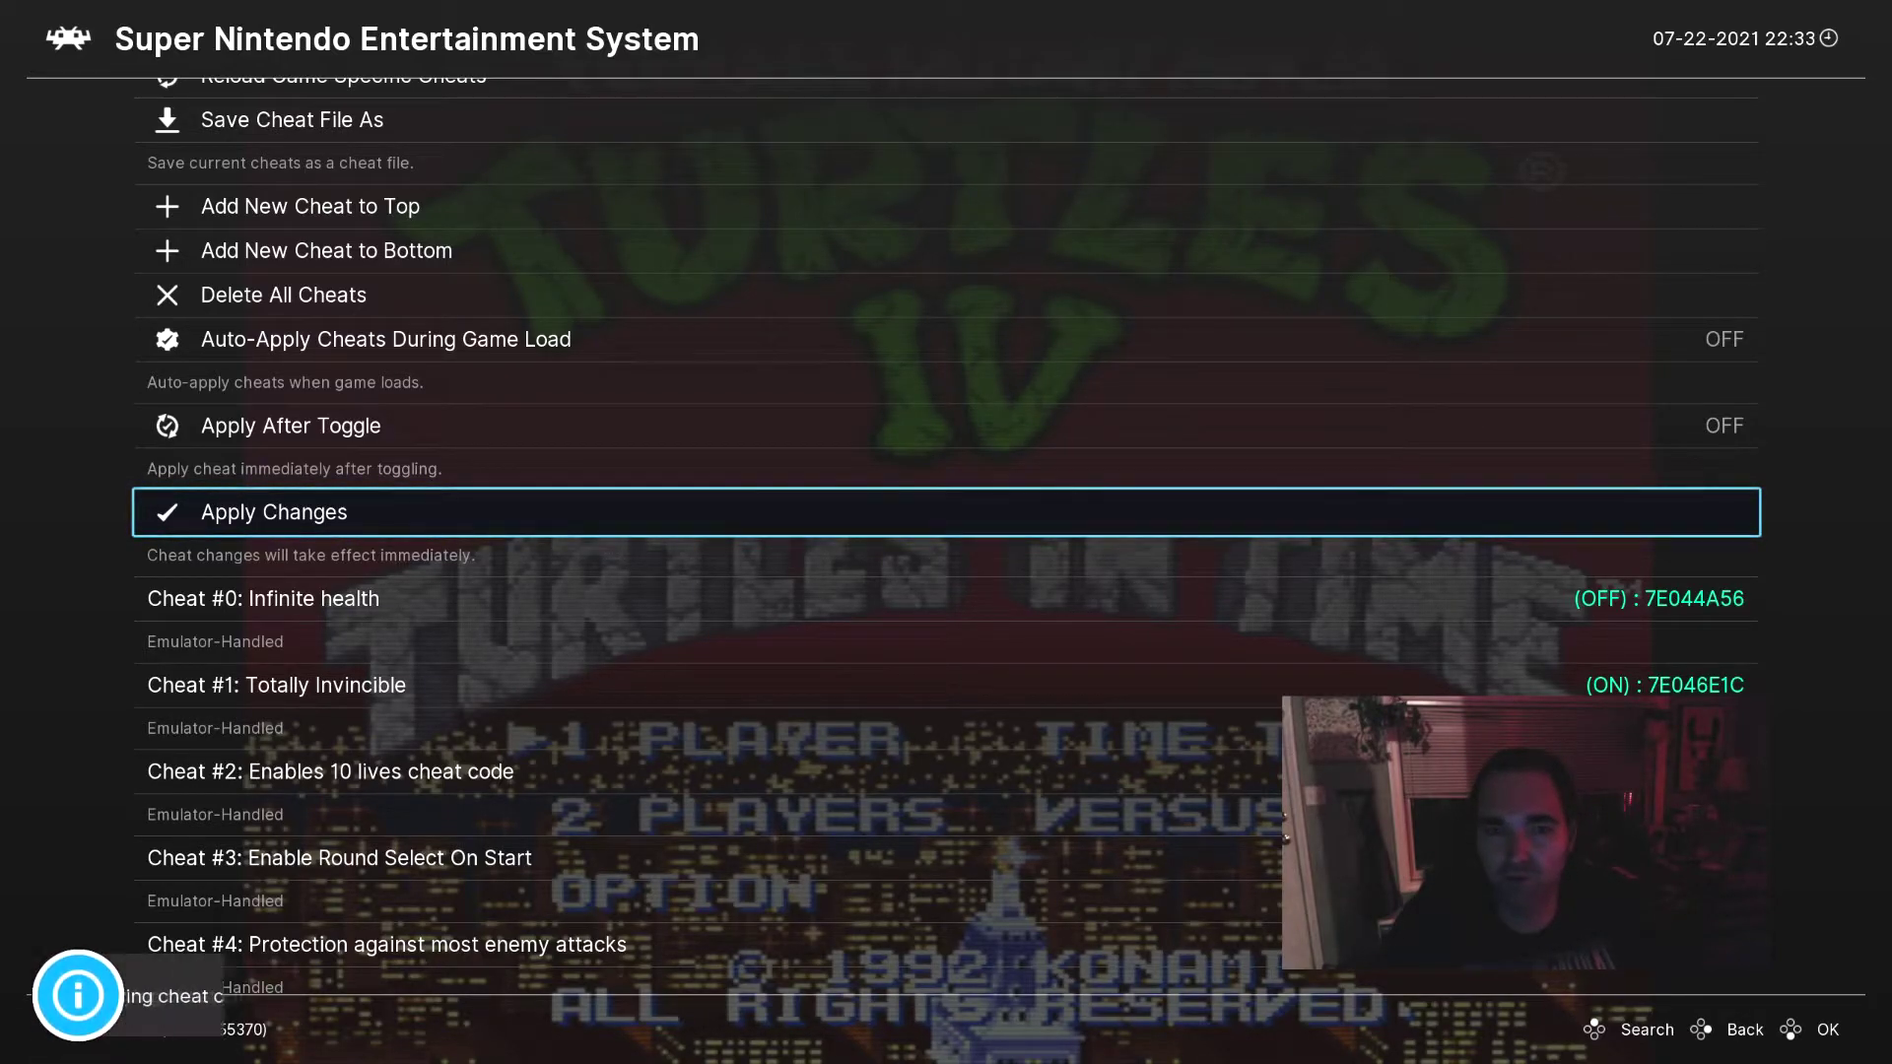
# Open the filename entry for saving the current cheats as a cheat file, and cancel it.
pyautogui.press('Up')
pyautogui.press('Up')
pyautogui.press('Up')
pyautogui.press('Up')
pyautogui.press('Up')
pyautogui.press('Up')
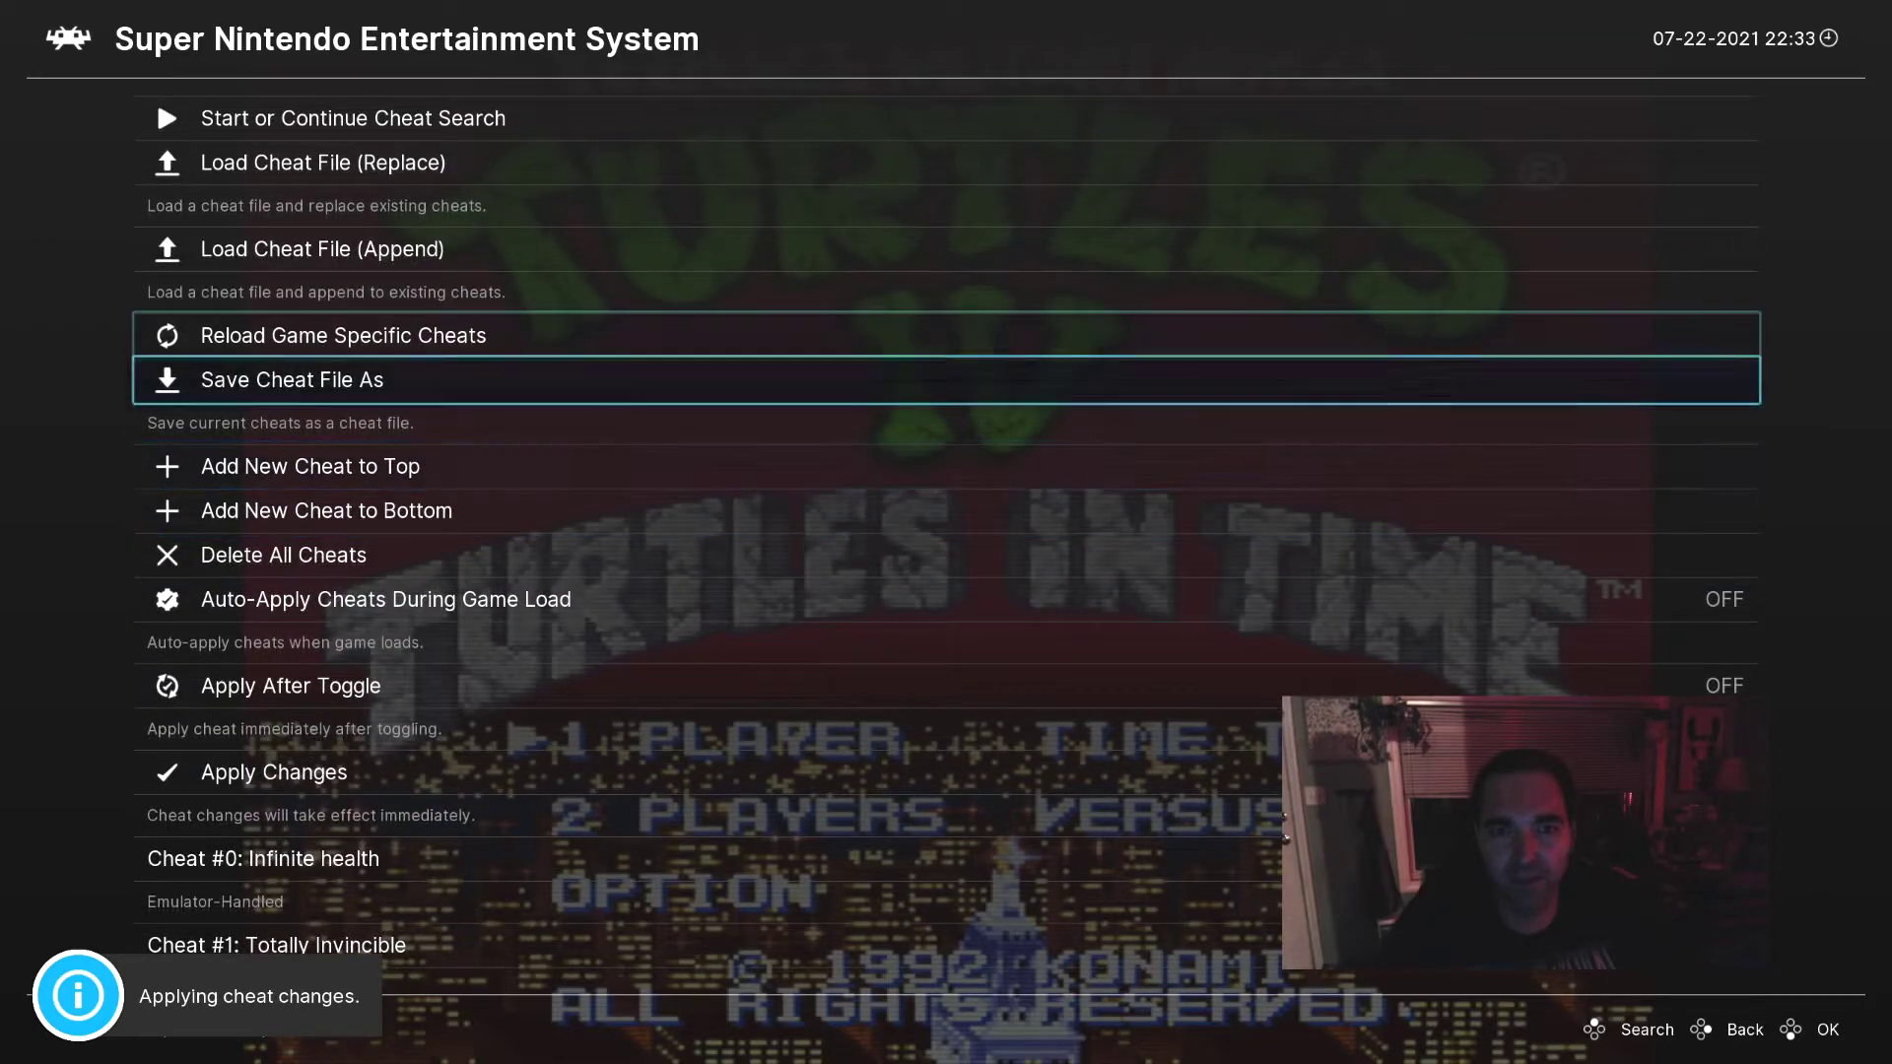
pyautogui.press('Return')
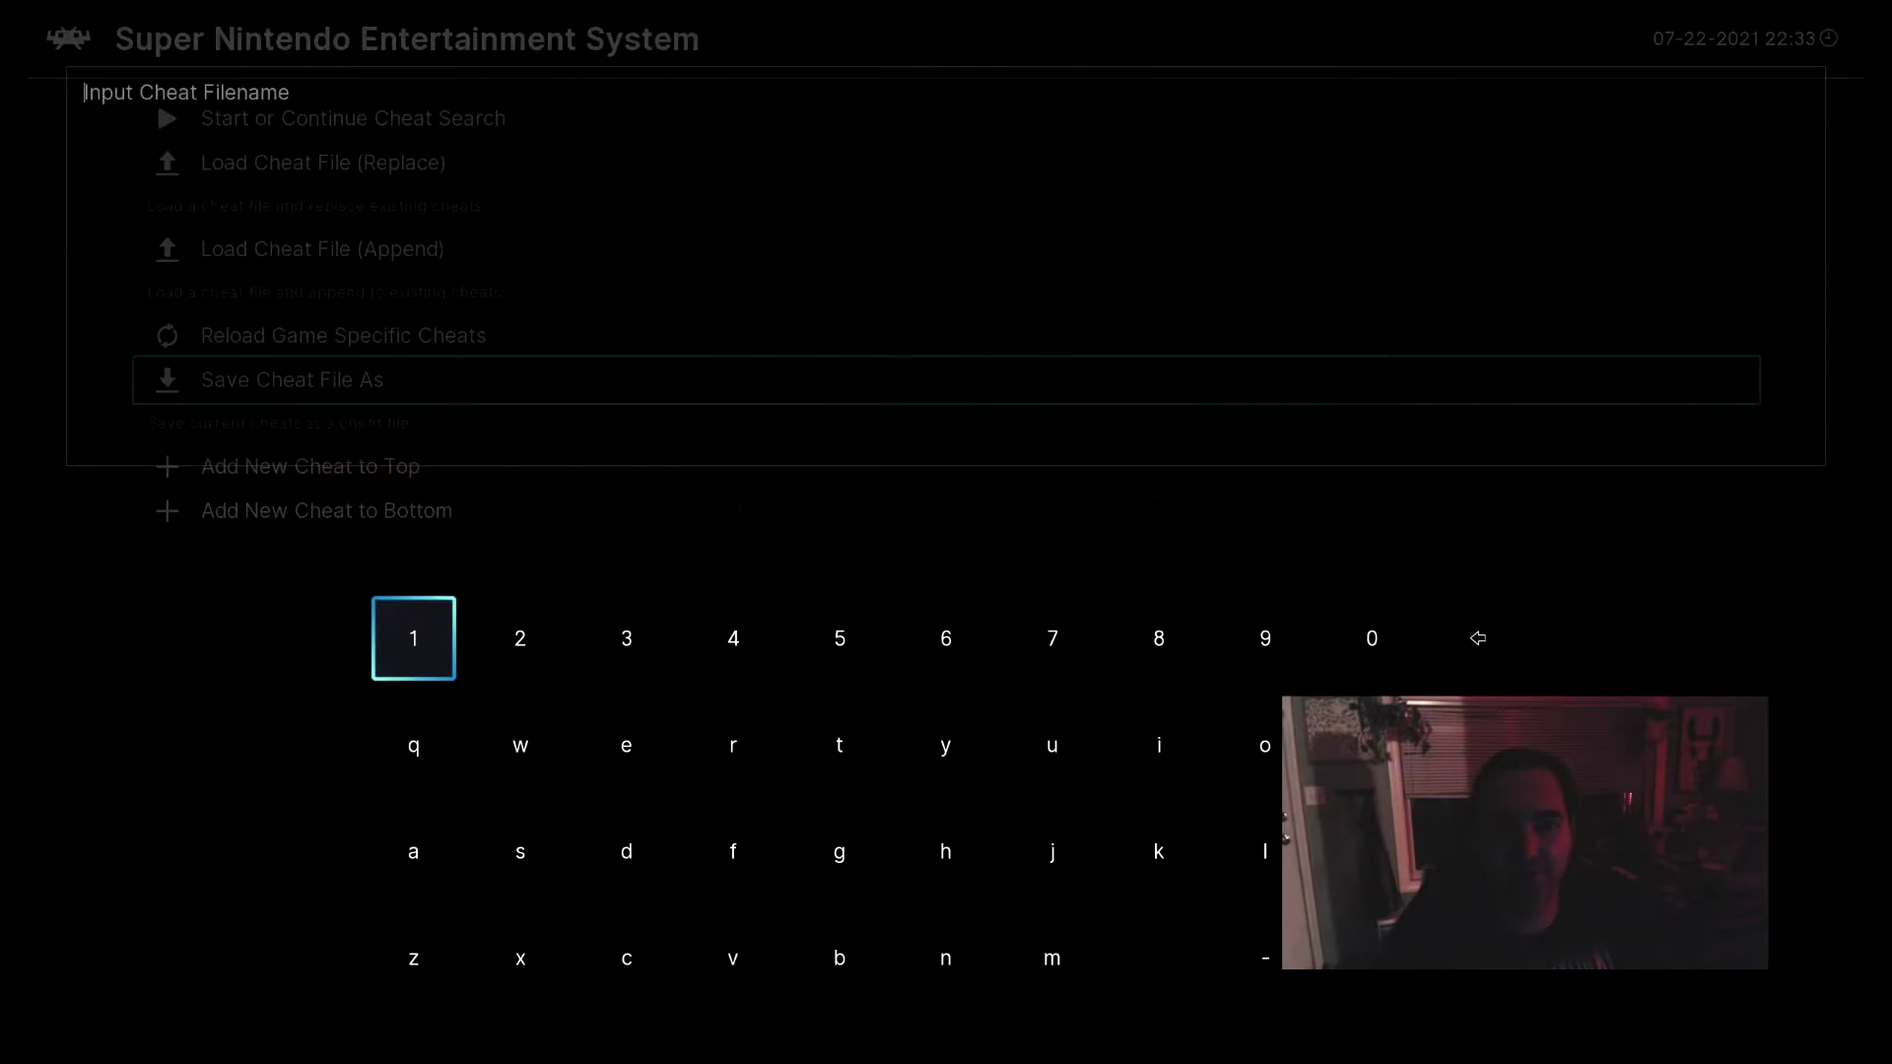
pyautogui.press('BackSpace')
pyautogui.press('Up')
pyautogui.press('Up')
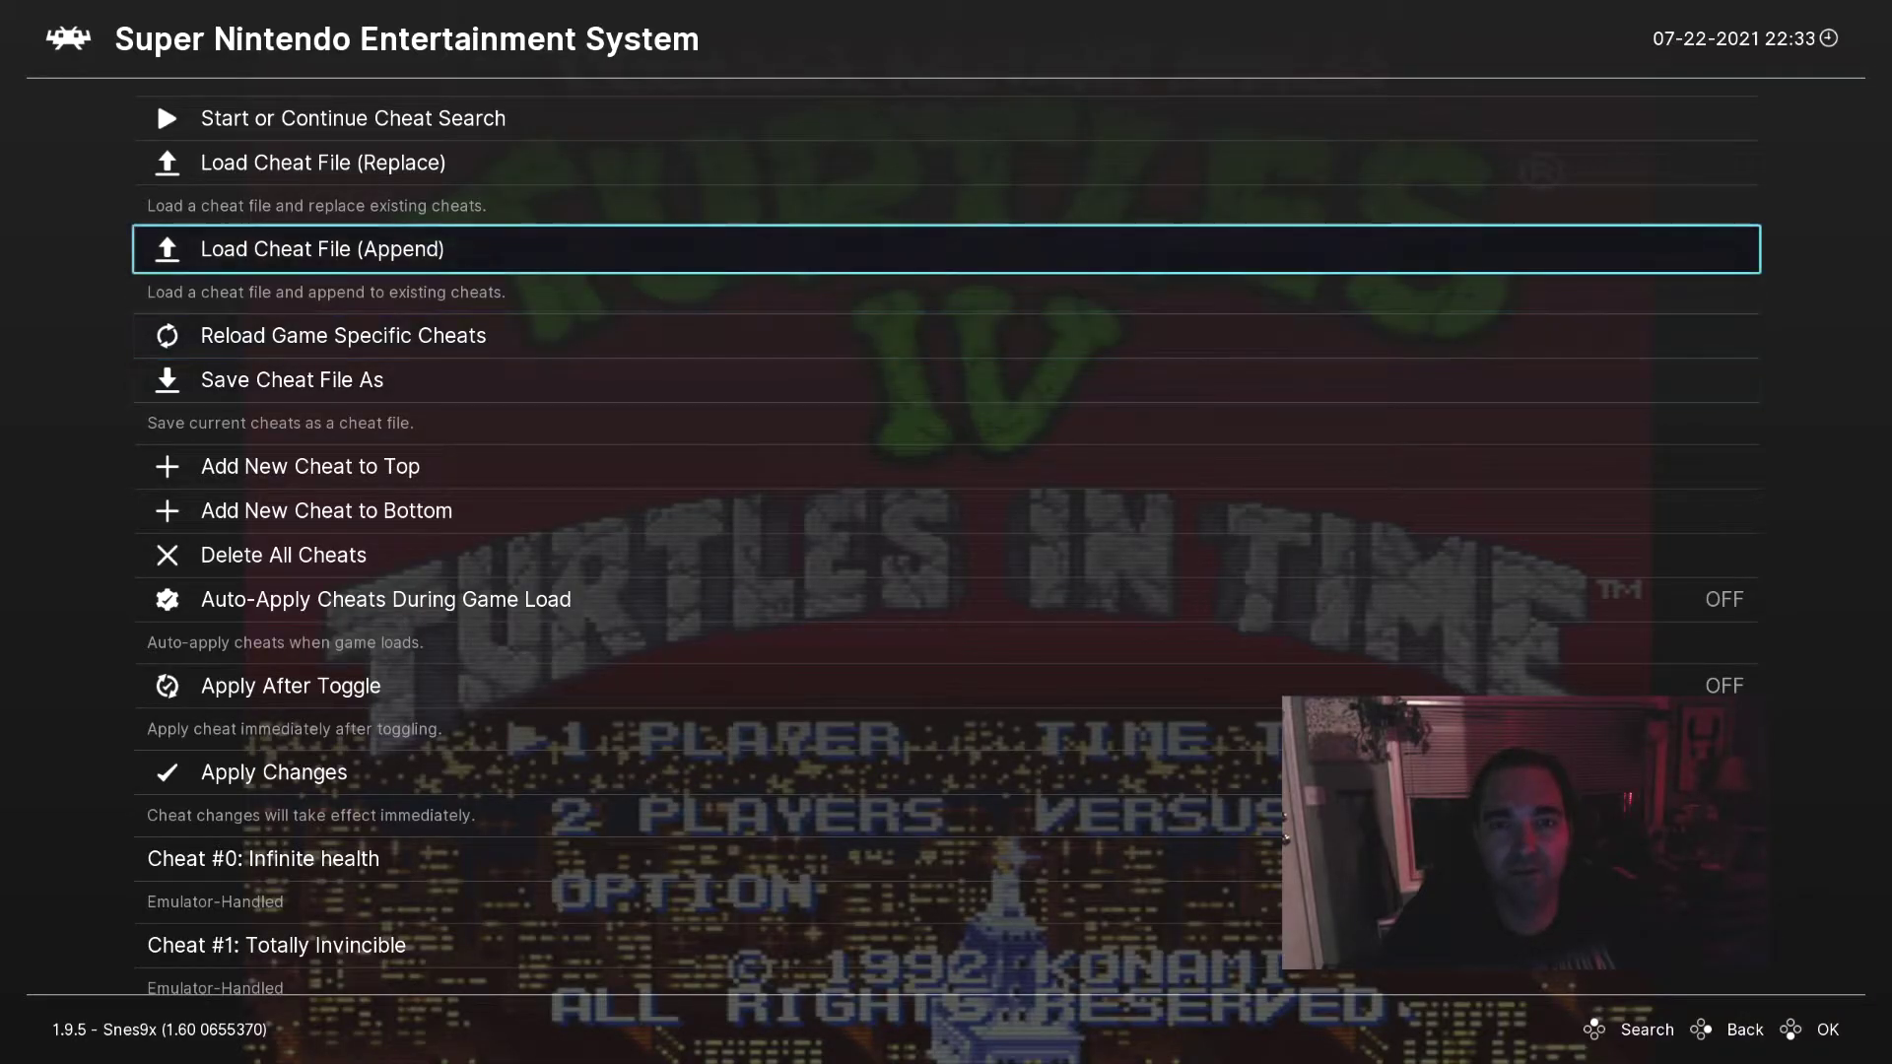
pyautogui.press('Up')
pyautogui.press('Down')
pyautogui.press('Down')
pyautogui.press('Down')
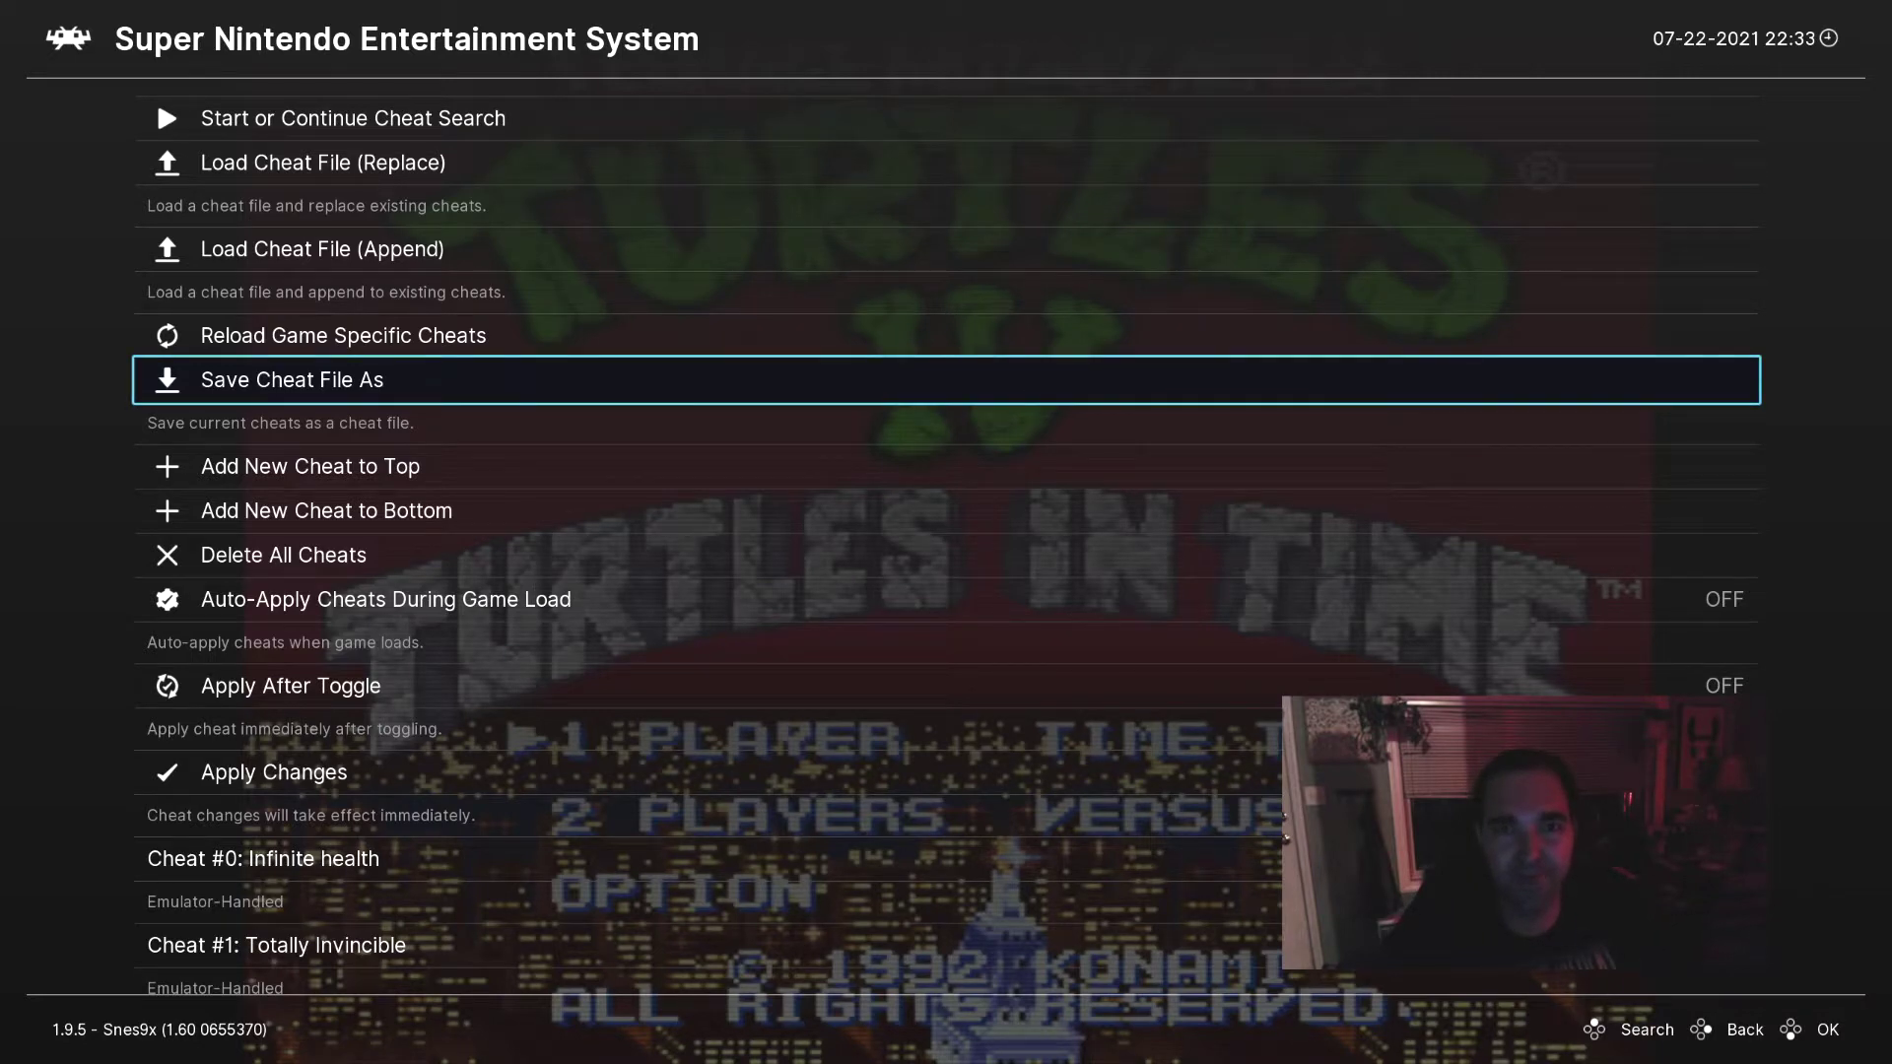
# Leave the cheat settings and return to the running Teenage Mutant Ninja Turtles IV game.
pyautogui.press('BackSpace')
pyautogui.press('F1')
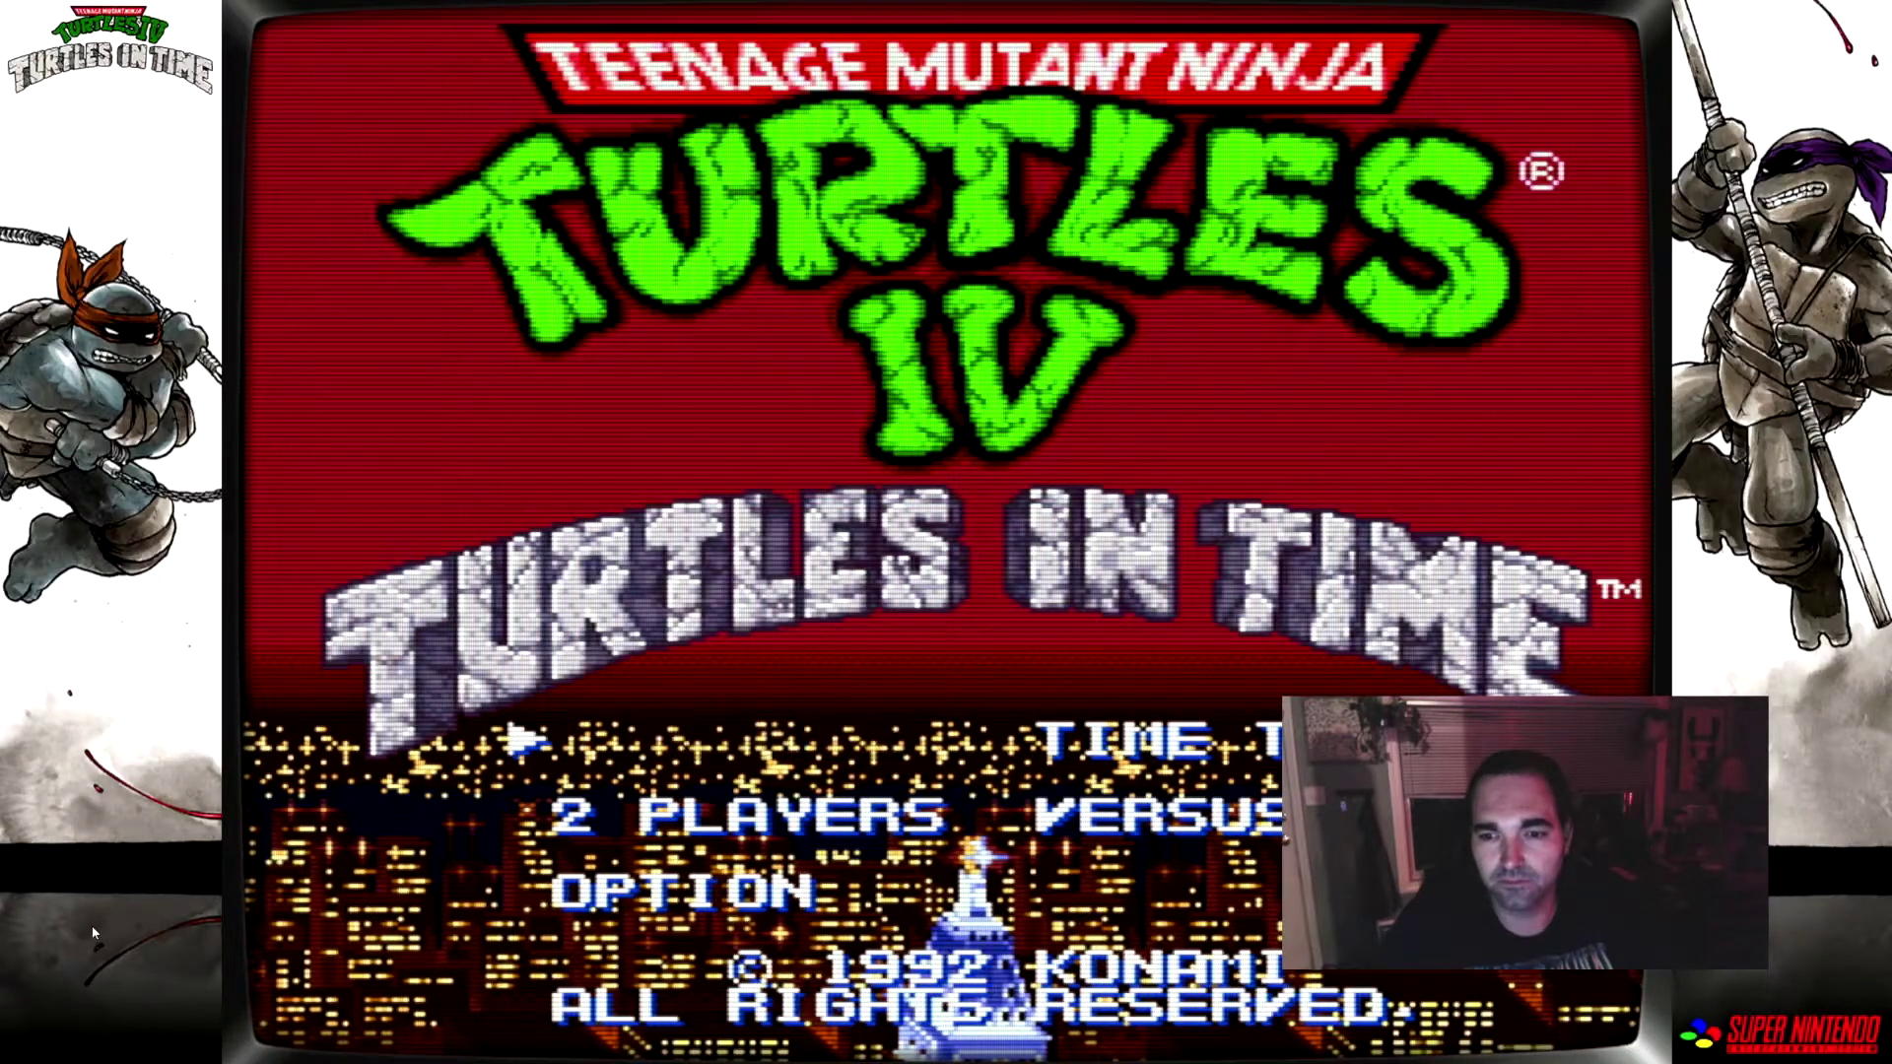